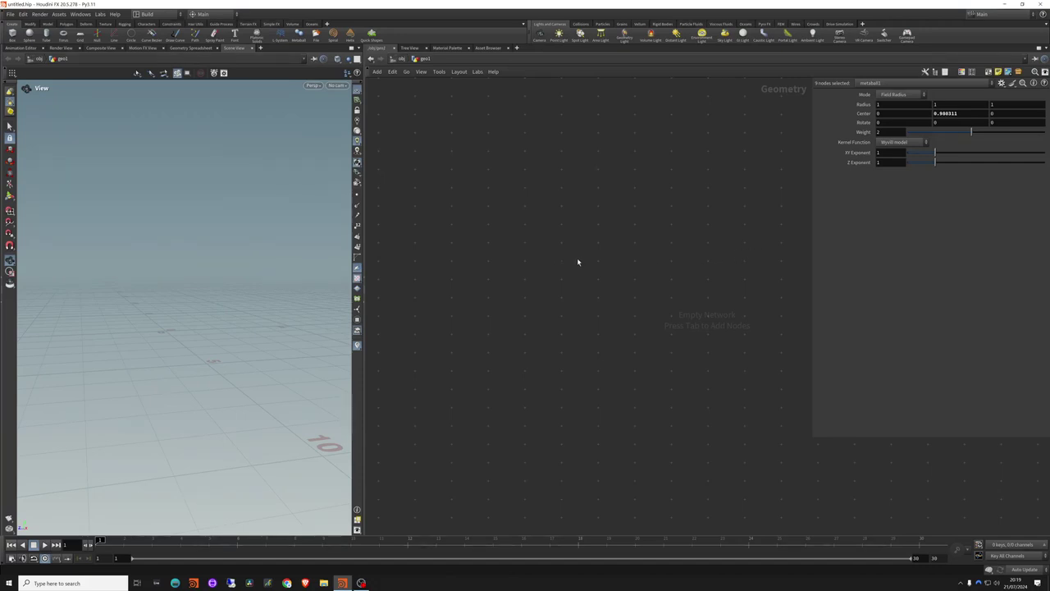
key("Tab")
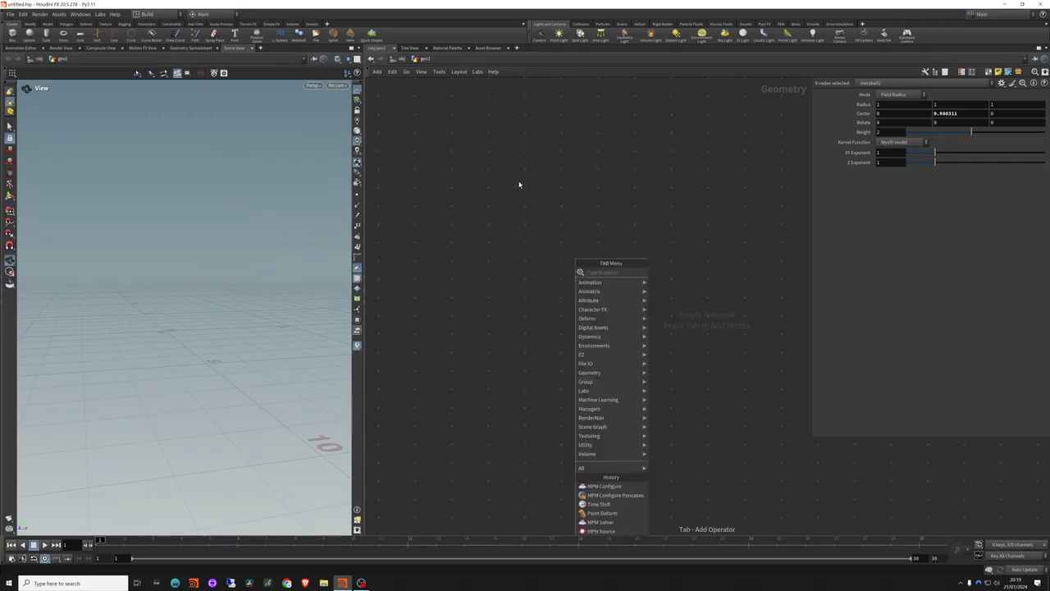
left_click(519, 185)
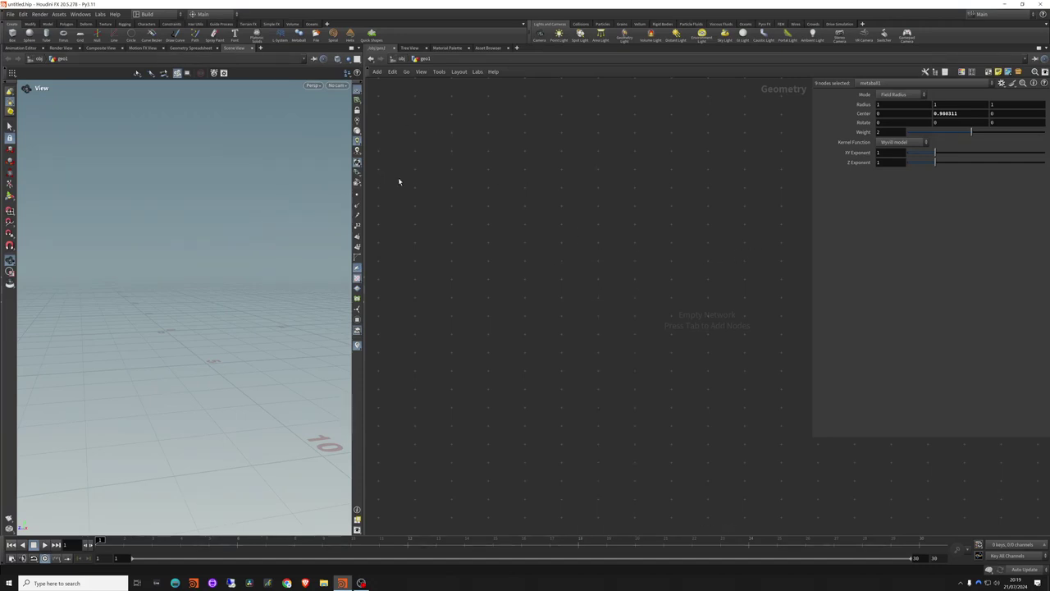
left_click(402, 62)
double_click(581, 277)
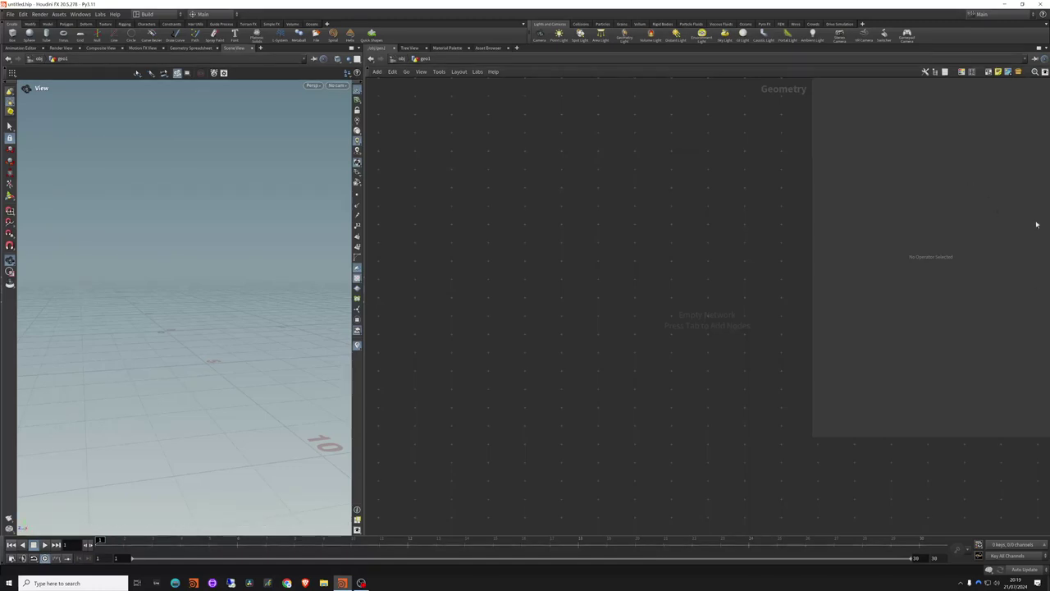
Add the ready-made MPM Configure node setup to the empty geometry network
key("Tab")
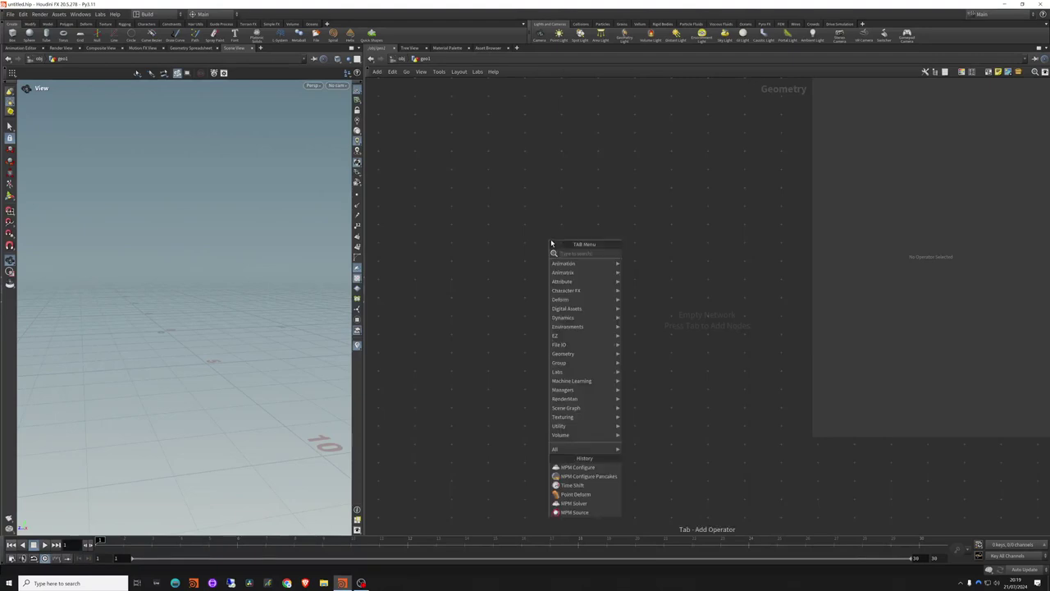
type("mpm")
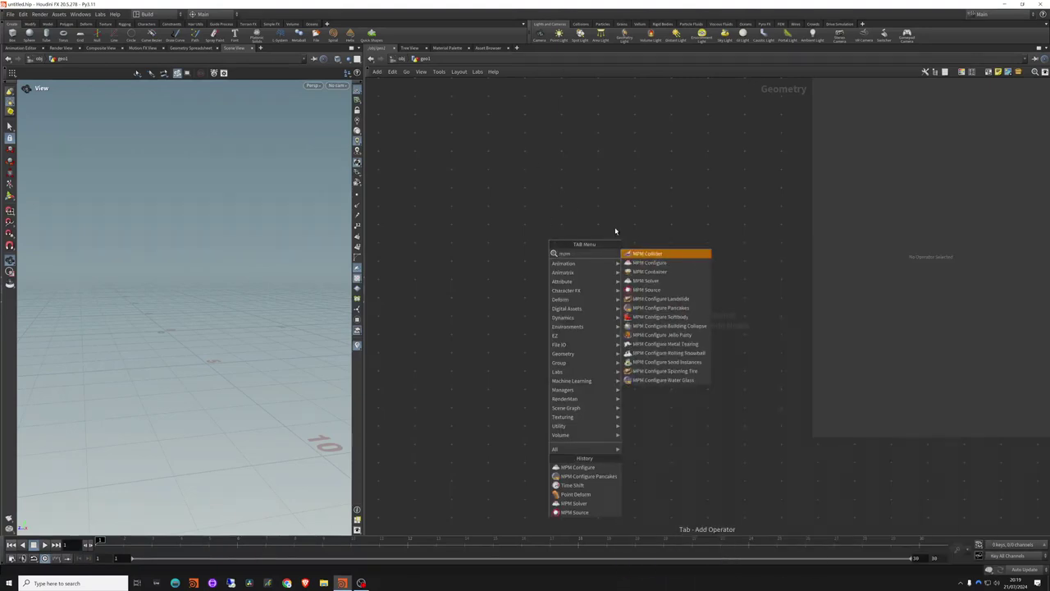
left_click(649, 263)
left_click(557, 307)
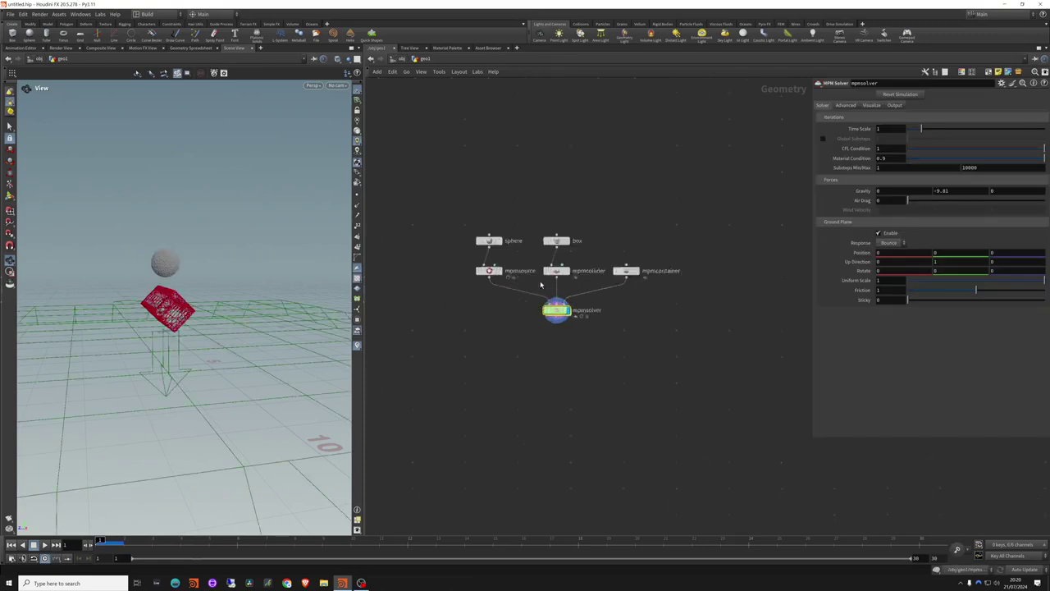
Delete the sphere and box input nodes and move the MPM source away from the collider
left_click_drag(404, 197, 612, 245)
key("Delete")
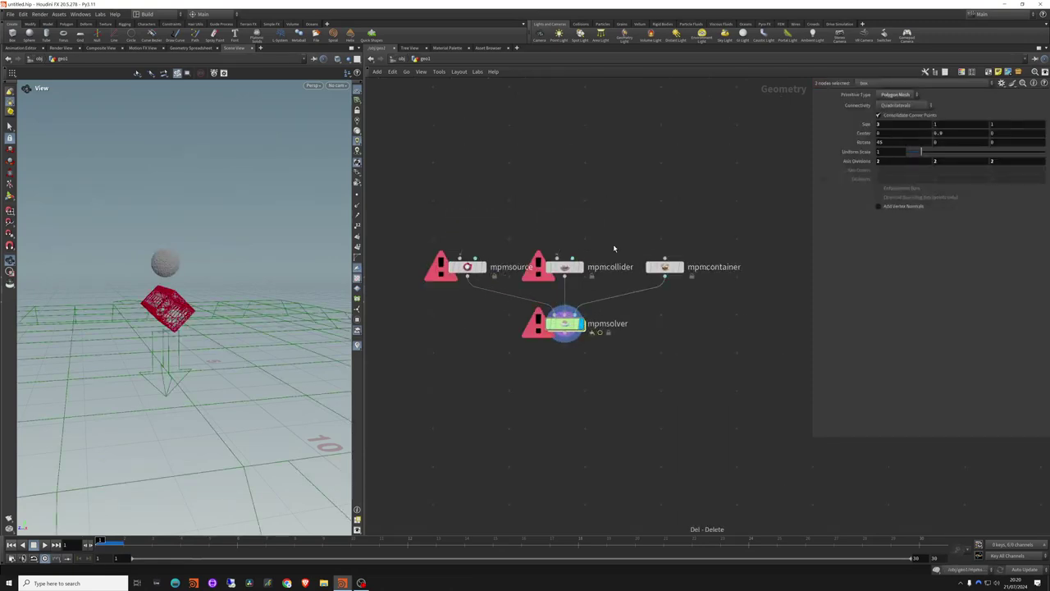
middle_click_drag(514, 192, 614, 283)
left_click(570, 361)
left_click_drag(572, 365, 520, 358)
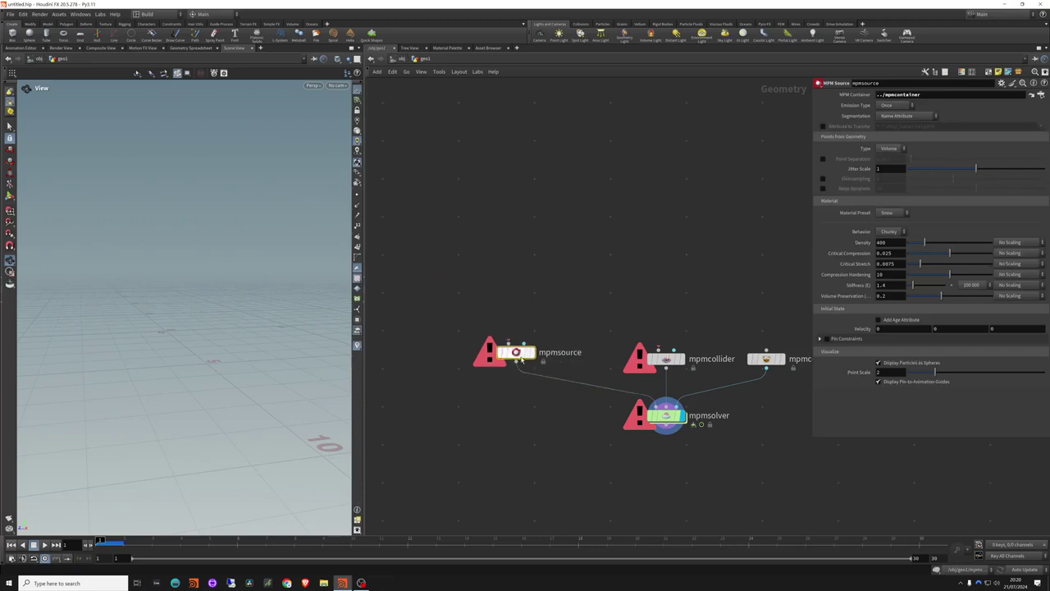
Delete the remaining MPM source, collider, container and solver nodes to empty the network
left_click(759, 358)
middle_click_drag(744, 304, 648, 294)
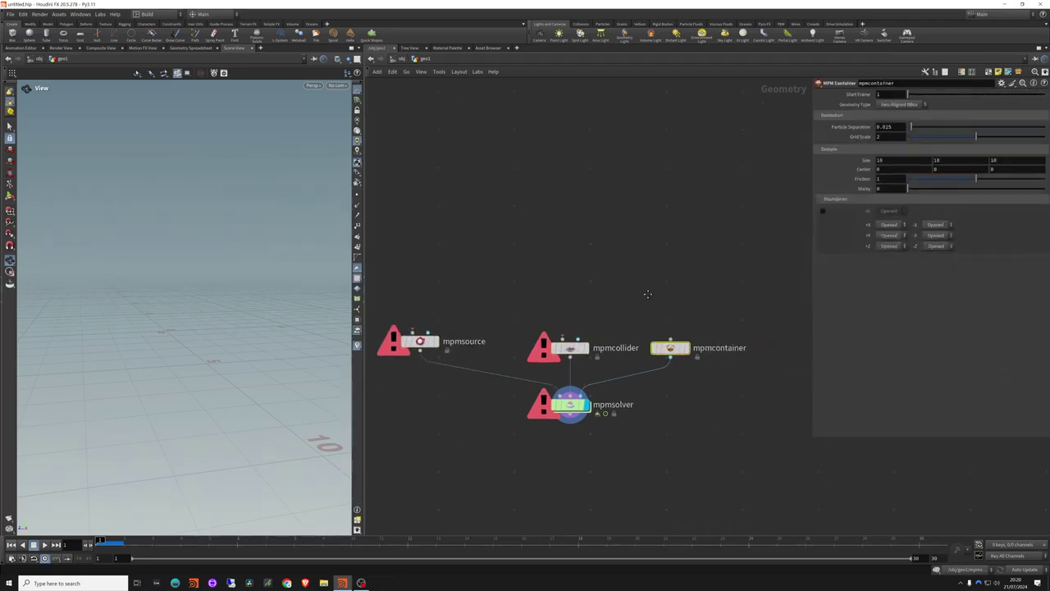
left_click_drag(748, 308, 384, 444)
key("Delete")
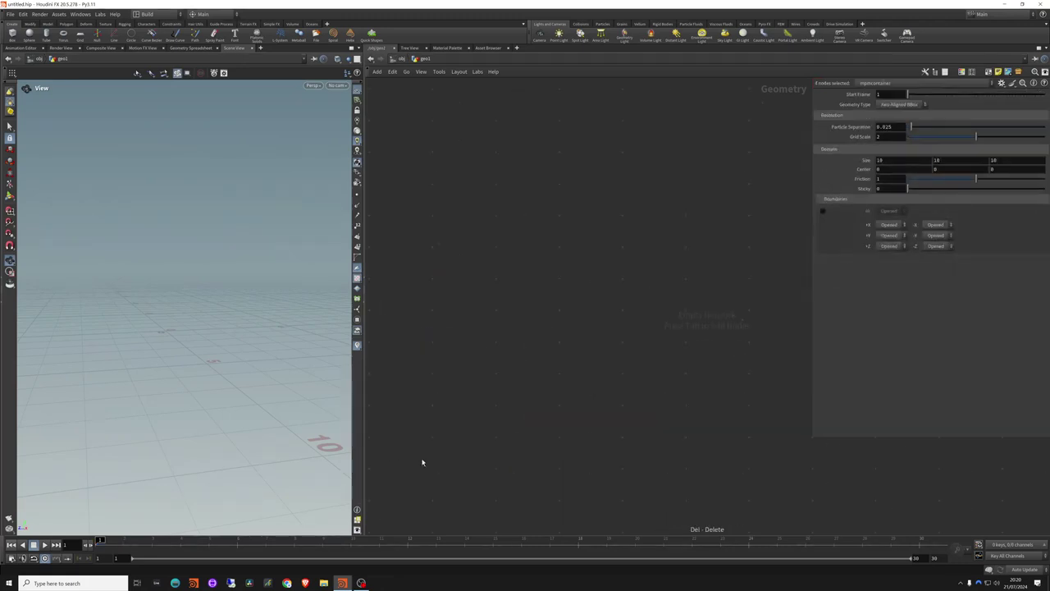
key("Tab")
type("mpm")
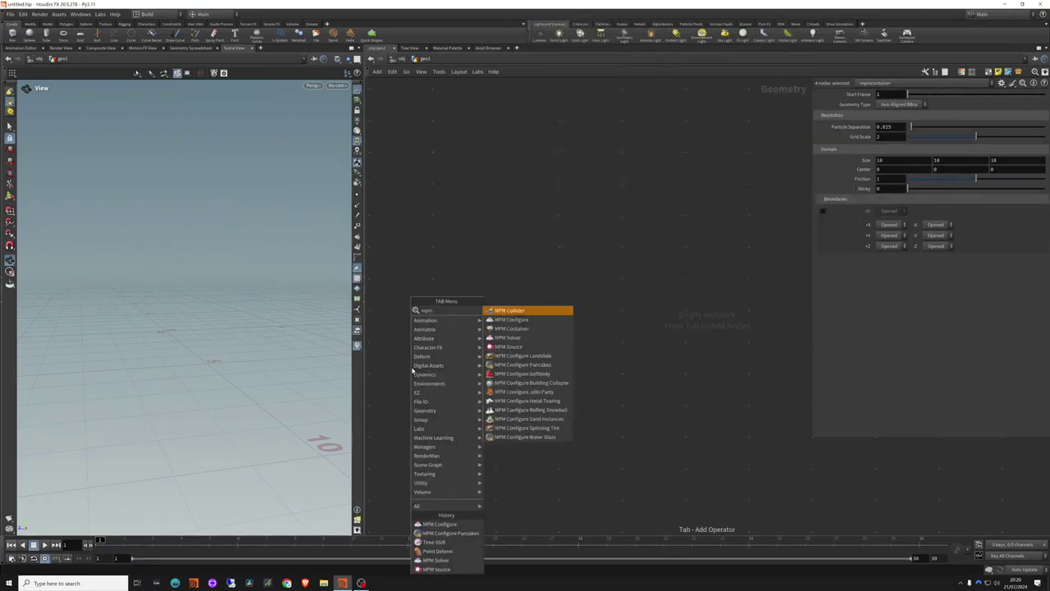
key("Down")
key("Return")
Add a Test Geometry: Electra node to the network and frame the figure in the viewport
key("Tab")
type("test")
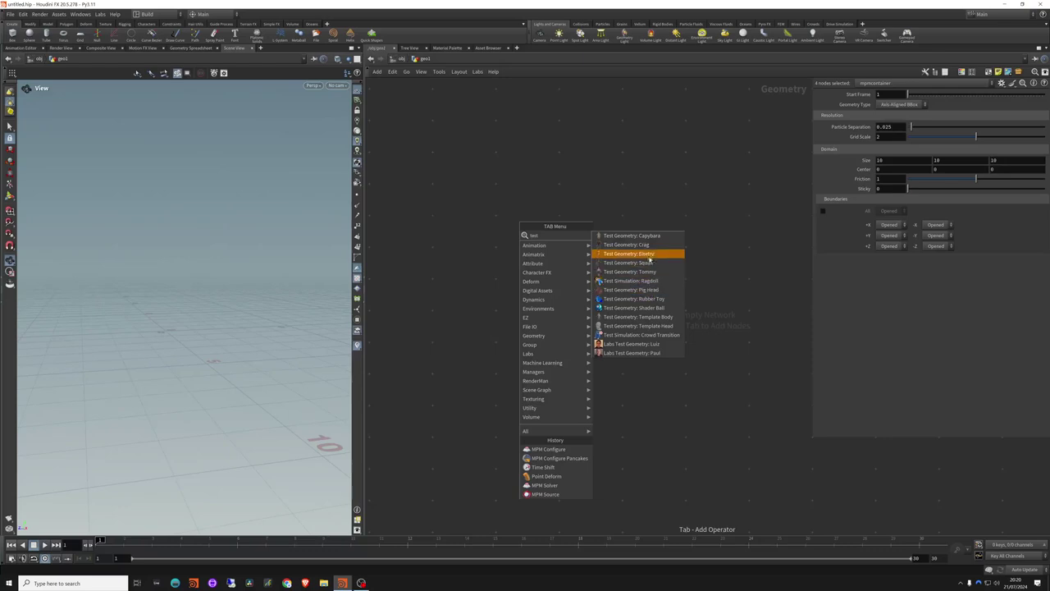
left_click(646, 253)
left_click_drag(229, 281, 152, 273)
key("space+g")
scroll(206, 272, "down", 4)
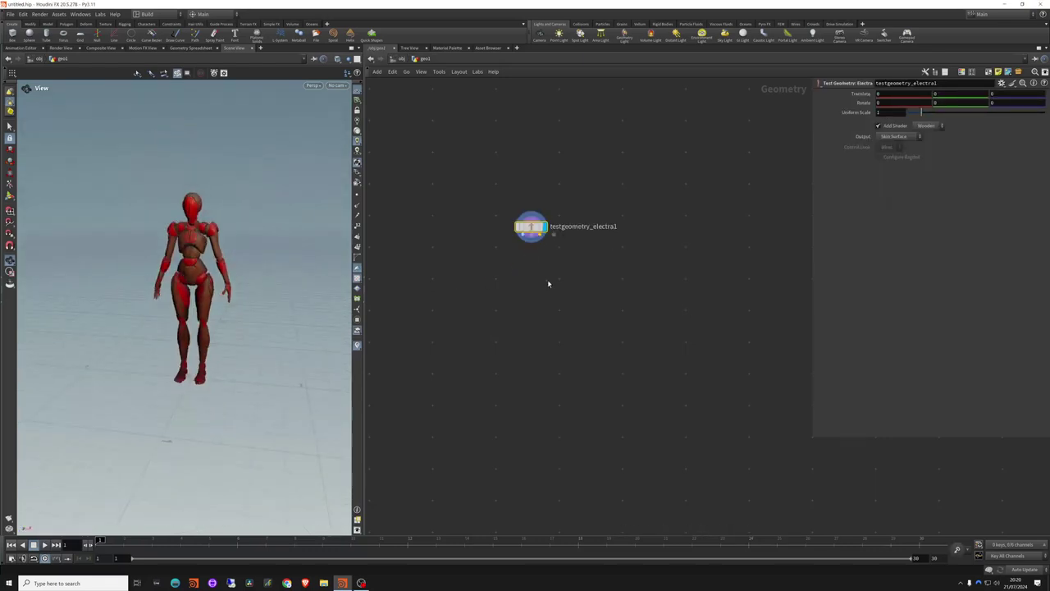
Add an MPM Source node below the Electra geometry, wire the geometry into its first input and display it
key("Tab")
type("source")
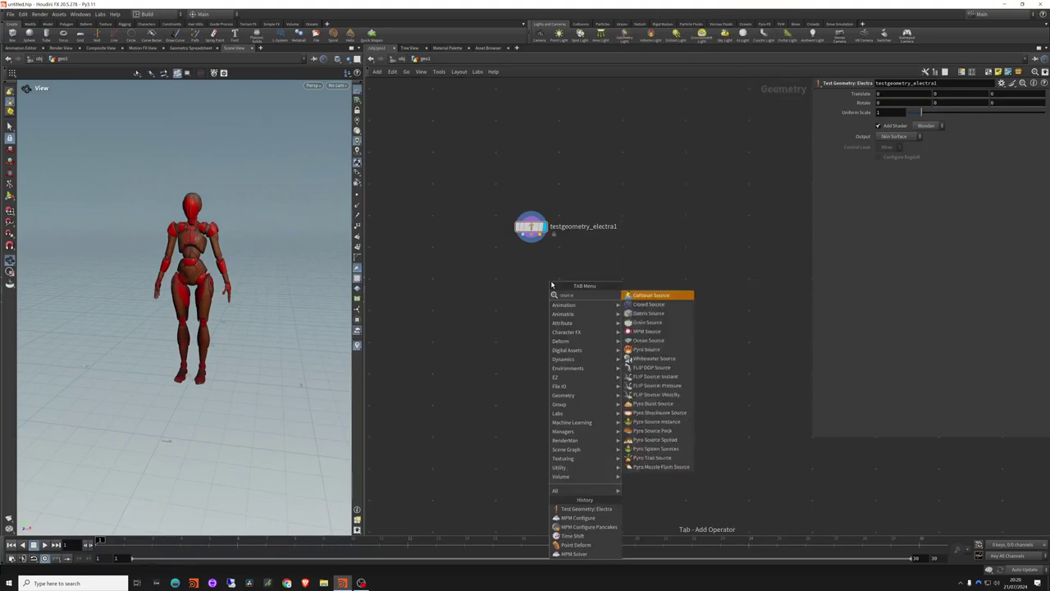
type(" mpm")
key("Return")
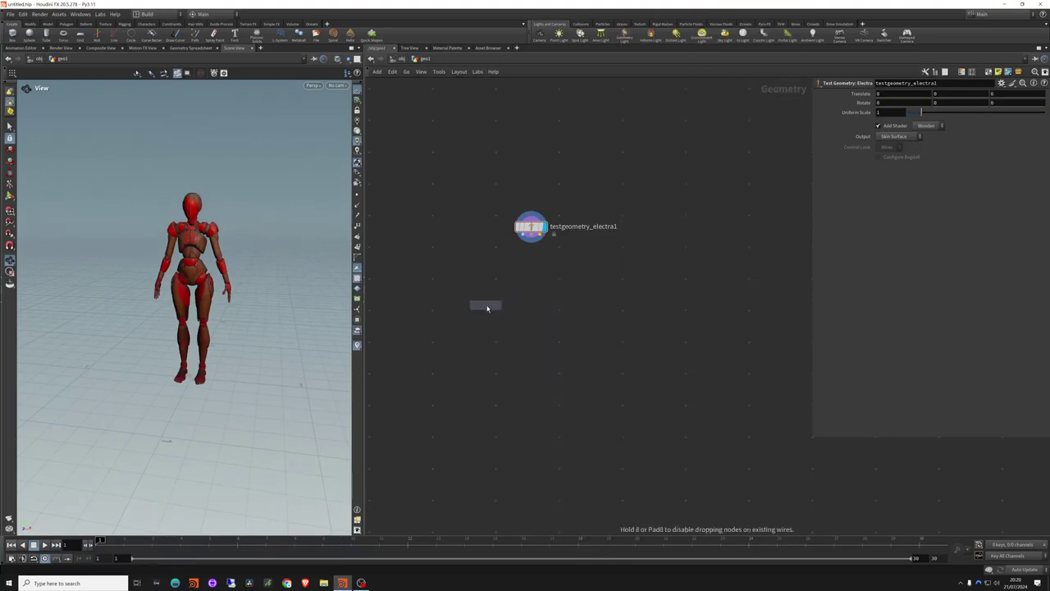
left_click(487, 307)
left_click_drag(486, 308, 515, 317)
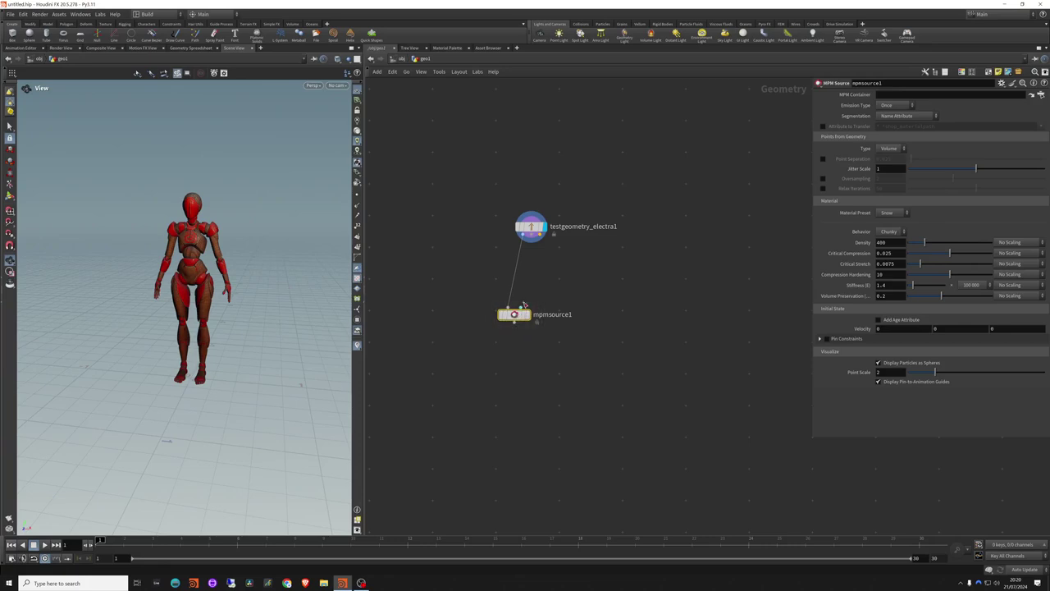
left_click(532, 298)
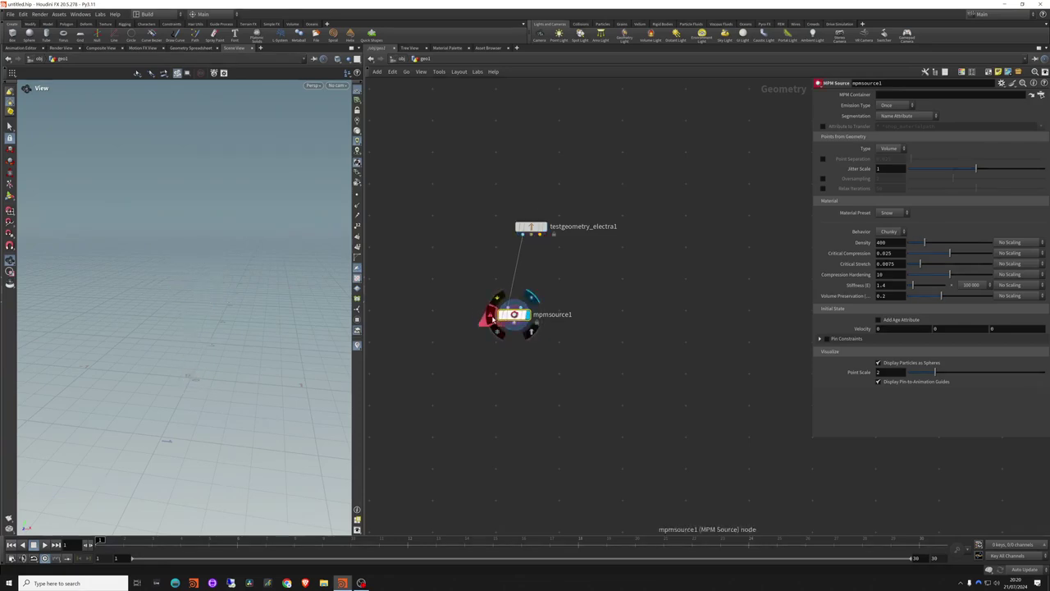
left_click(492, 315)
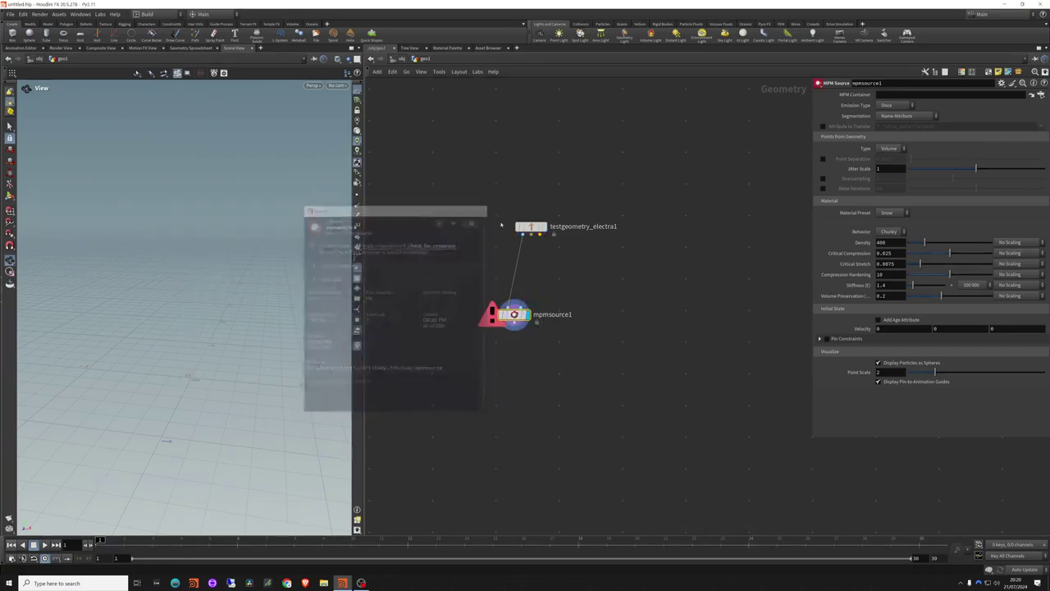
Add an MPM Container node and place it beside the MPM source
key("Tab")
type("mpm con")
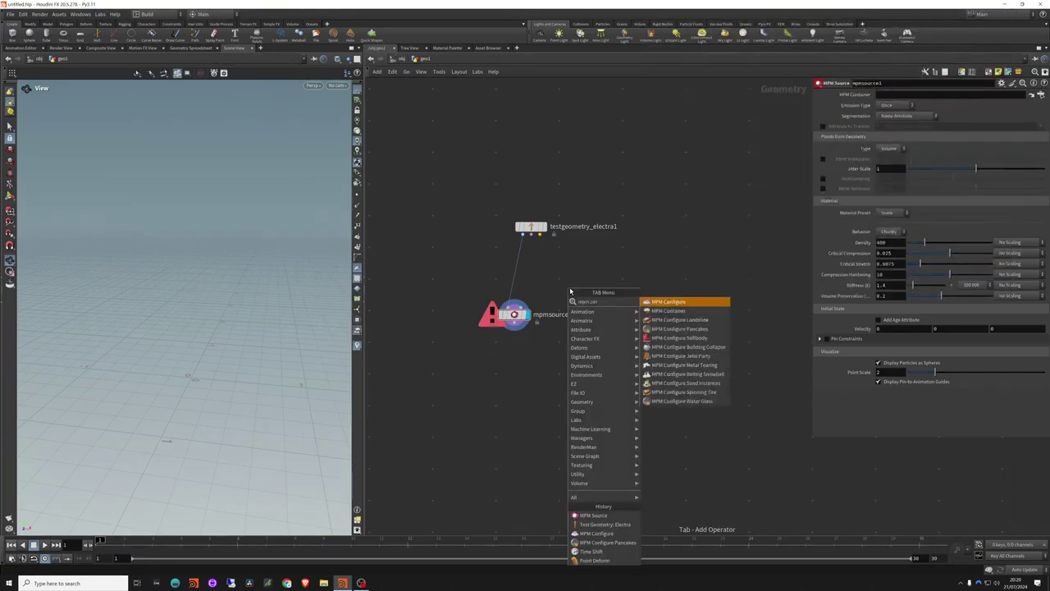
key("Down")
key("Return")
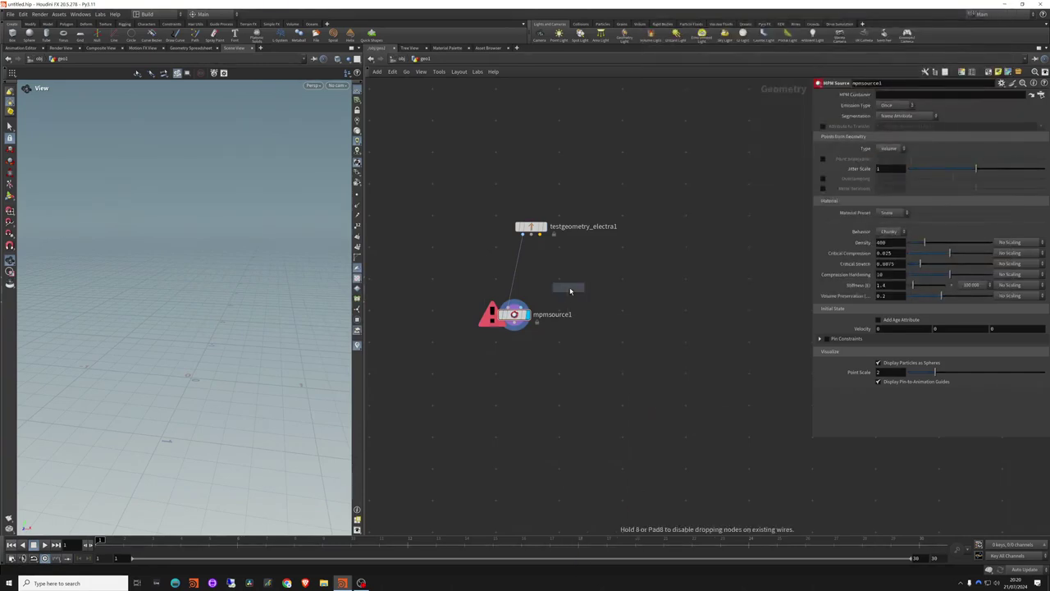
left_click(508, 410)
left_click_drag(512, 314, 465, 316)
left_click_drag(510, 410, 552, 368)
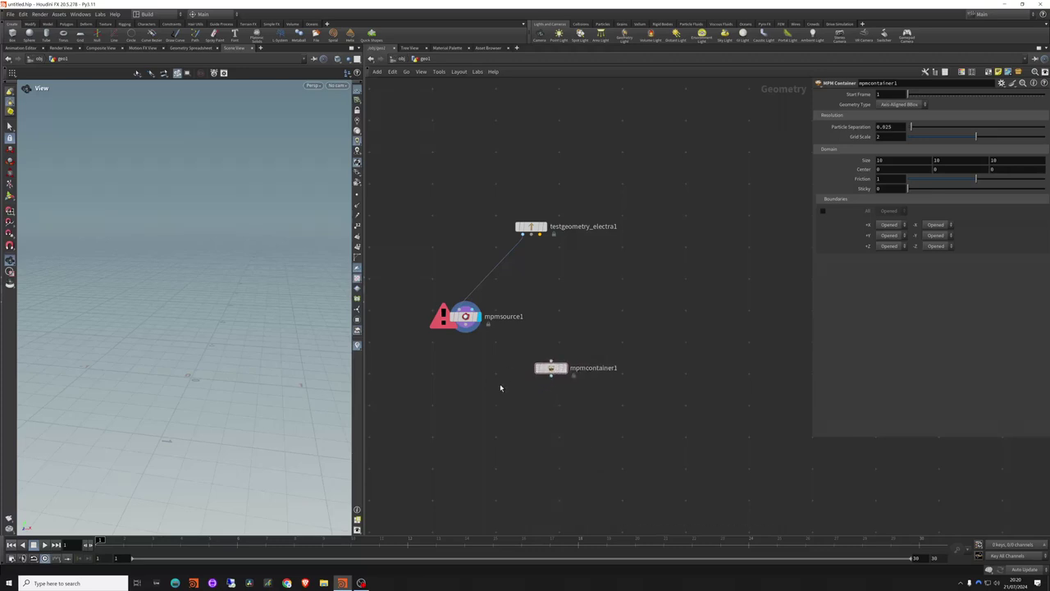
Add an MPM Solver node below the source and connect the MPM source to its first input
key("Tab")
type("mpm solv")
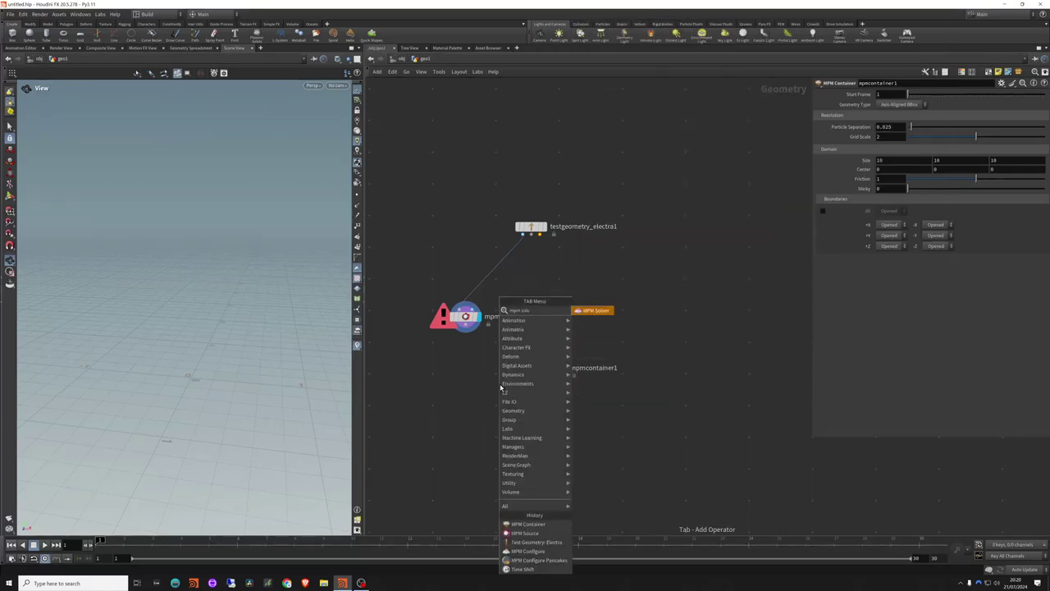
key("Return")
left_click(456, 408)
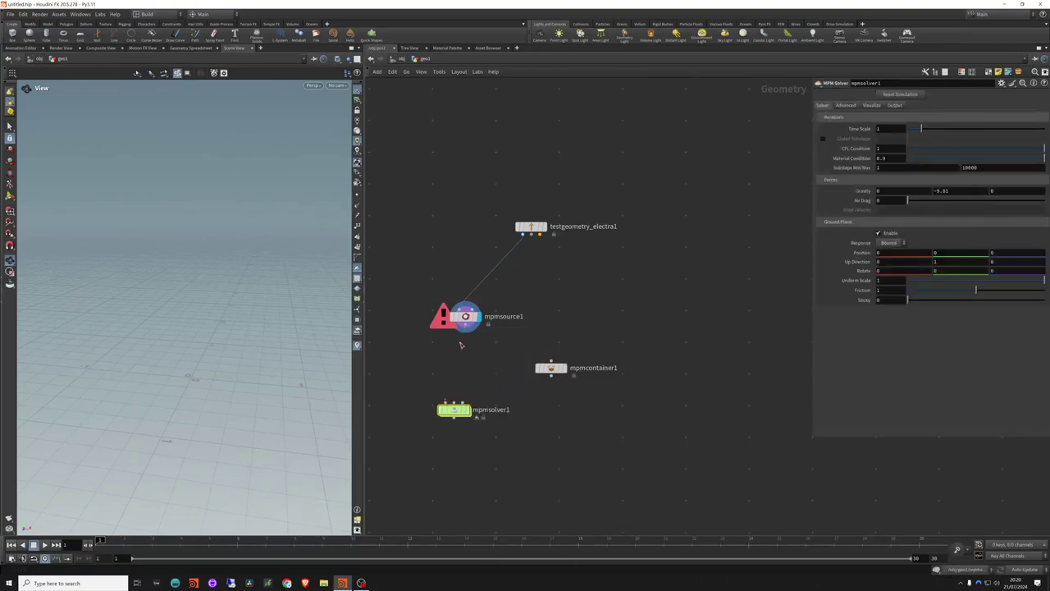
mouse_move(465, 326)
left_mouse_down()
mouse_move(446, 401)
mouse_move(477, 406)
mouse_move(469, 325)
left_mouse_up()
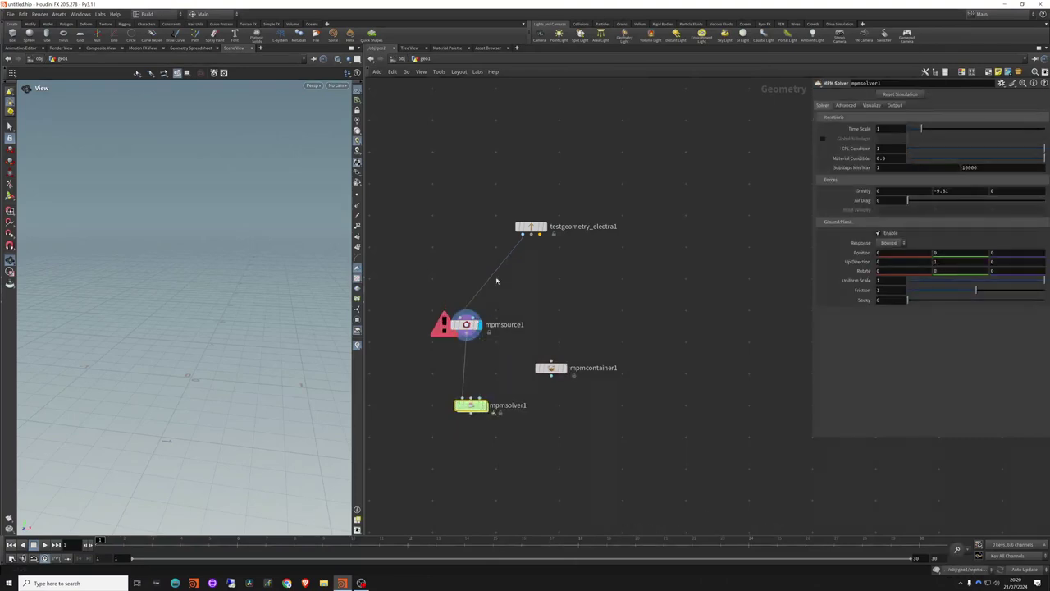
Tidy the node layout and connect the MPM container to the solver's third input
left_click_drag(530, 226, 460, 266)
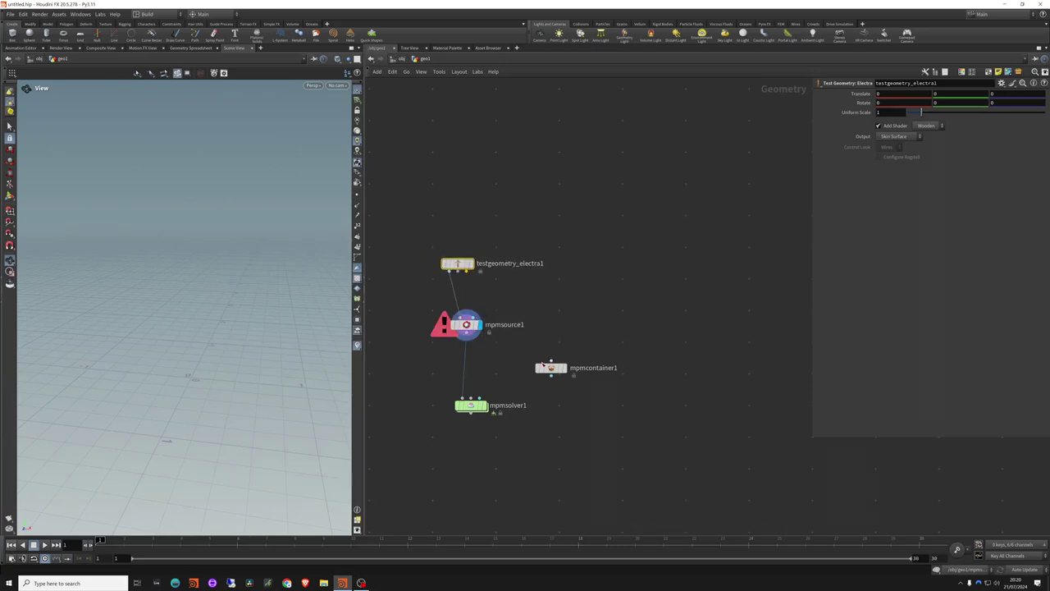
left_click_drag(552, 369, 570, 358)
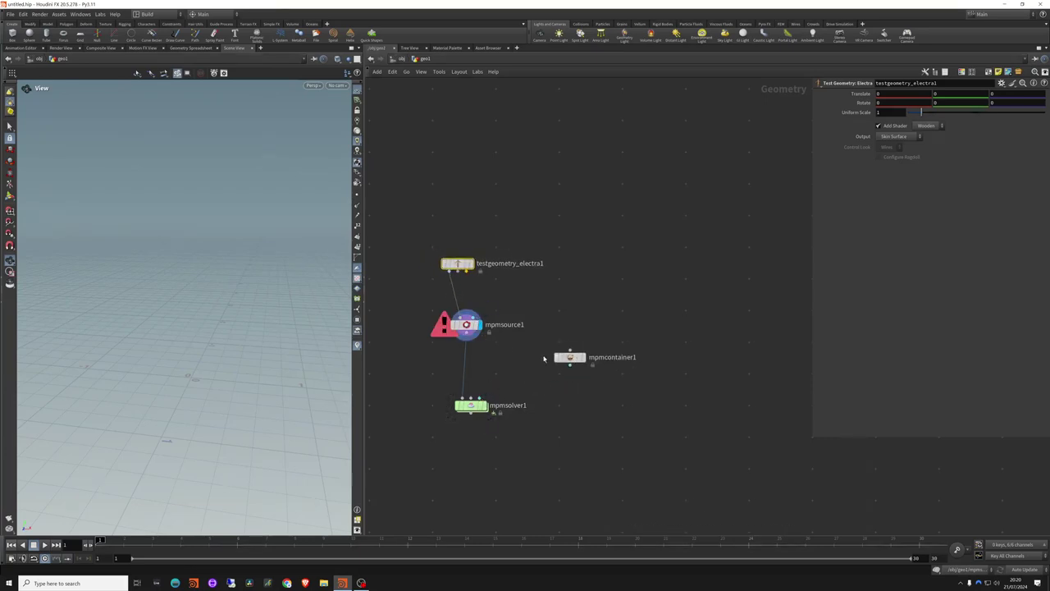
left_click_drag(466, 325, 464, 334)
left_click_drag(570, 365, 506, 386)
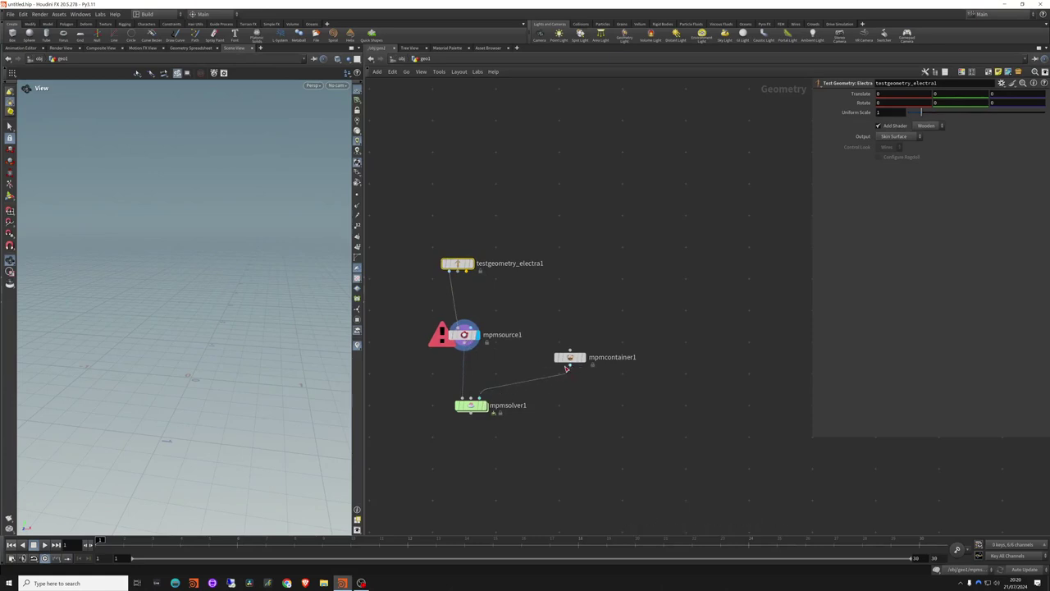
left_click(499, 326)
mouse_move(570, 358)
left_mouse_down()
mouse_move(510, 340)
mouse_move(559, 325)
left_mouse_up()
left_click_drag(466, 336, 460, 354)
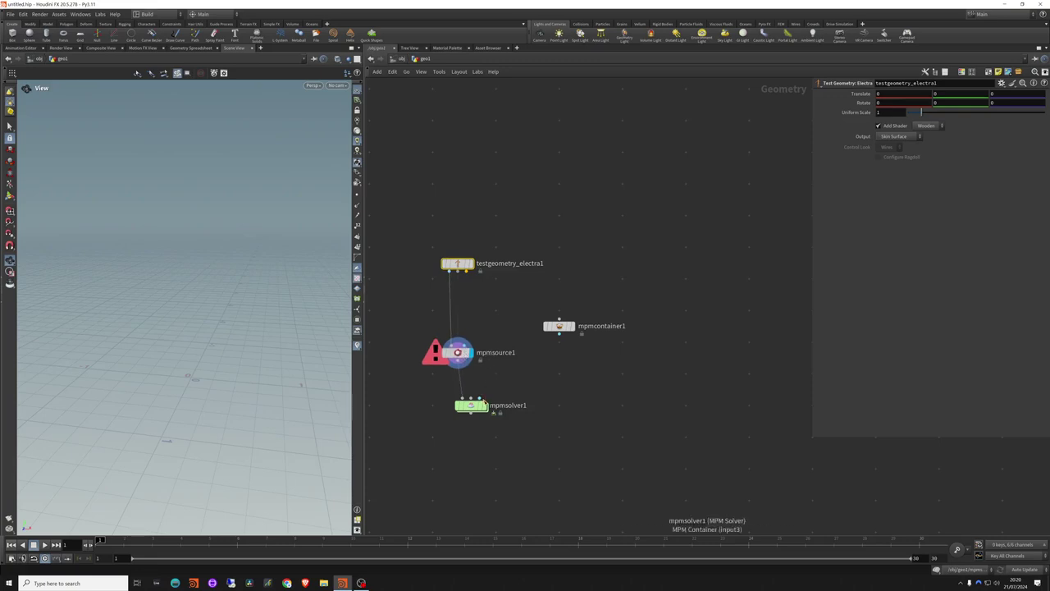
left_click_drag(557, 335, 574, 365)
left_click(559, 343)
left_click(482, 407)
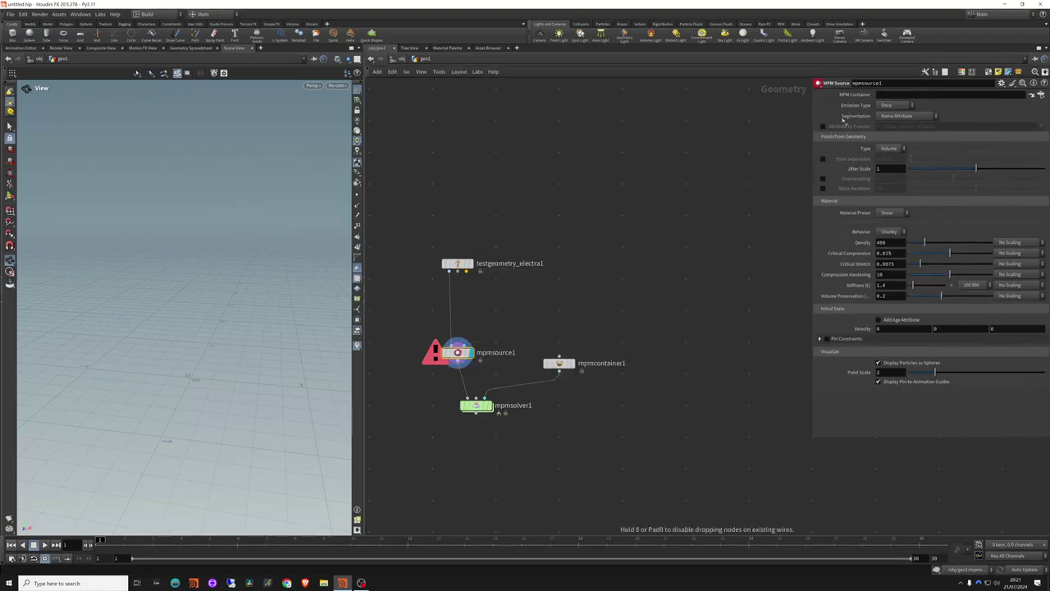
Set the MPM source's container reference to ../mpmcontainer1 and display the MPM solver
left_click_drag(895, 95, 894, 95)
left_click(506, 222)
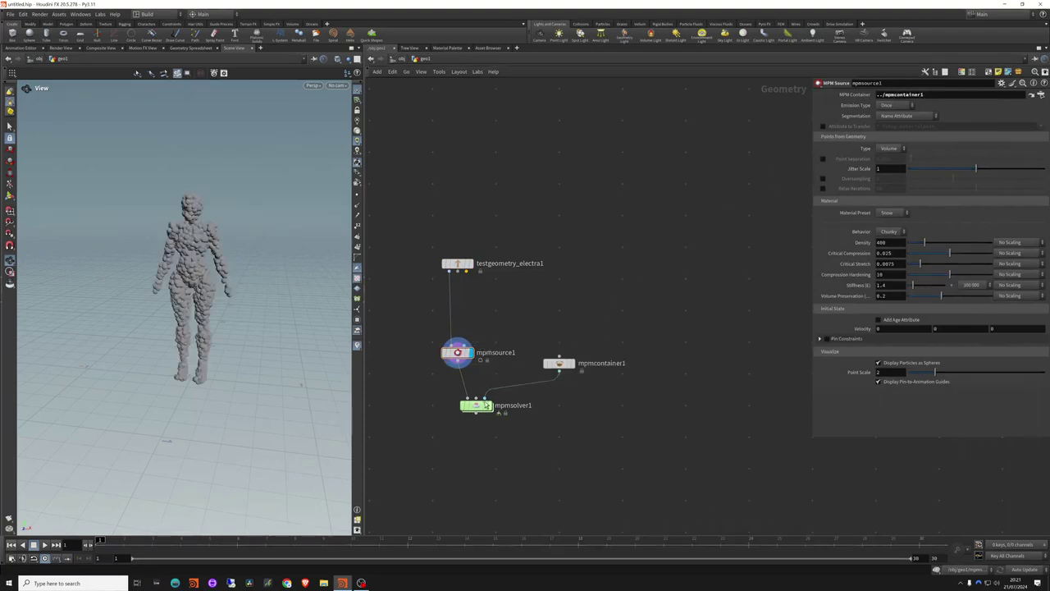
left_click_drag(478, 406, 471, 406)
left_click(482, 405)
left_click(466, 406)
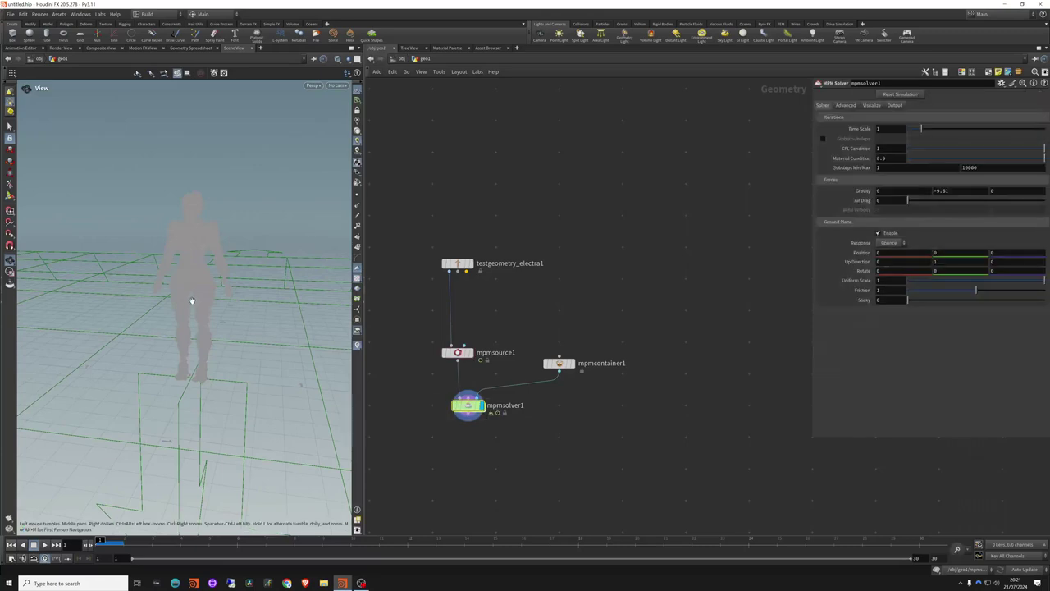
Disable the MPM solver's ground plane to compare the view and enable it again
mouse_move(213, 283)
left_mouse_down()
mouse_move(190, 269)
mouse_move(180, 293)
mouse_move(226, 281)
left_mouse_up()
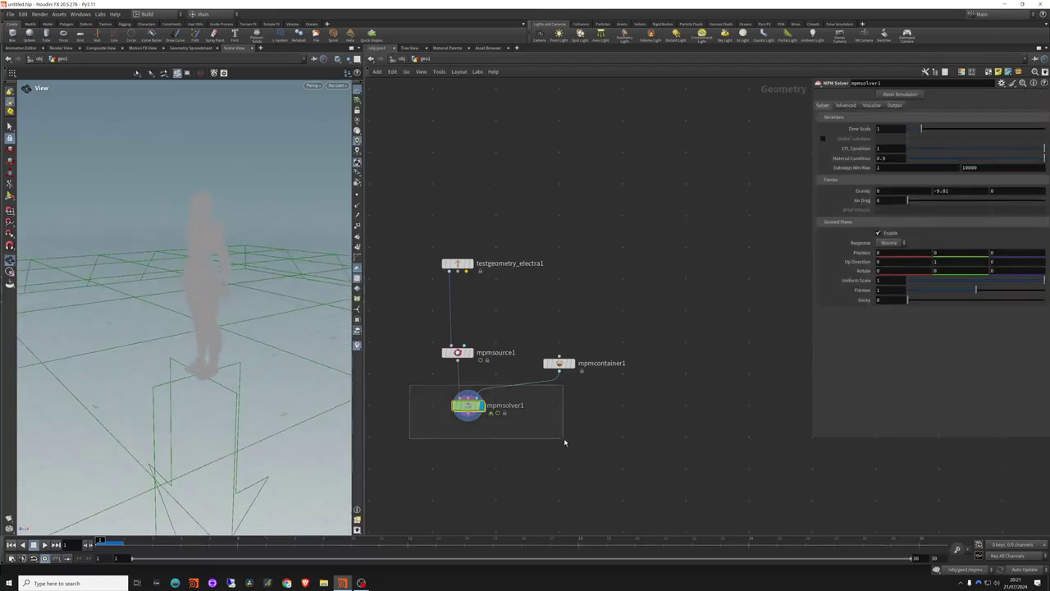
left_click(879, 233)
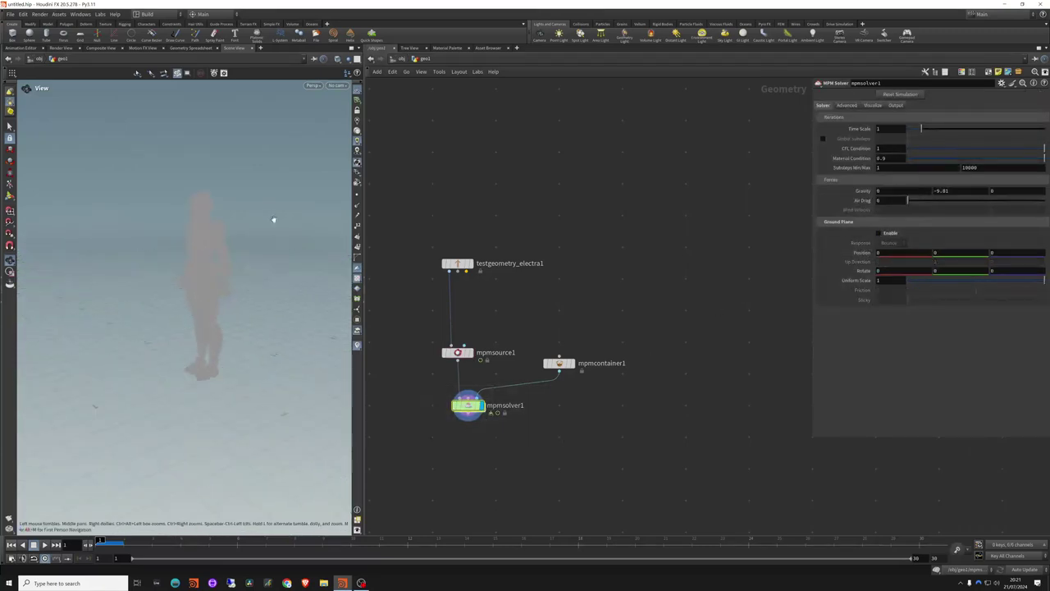
left_click(878, 233)
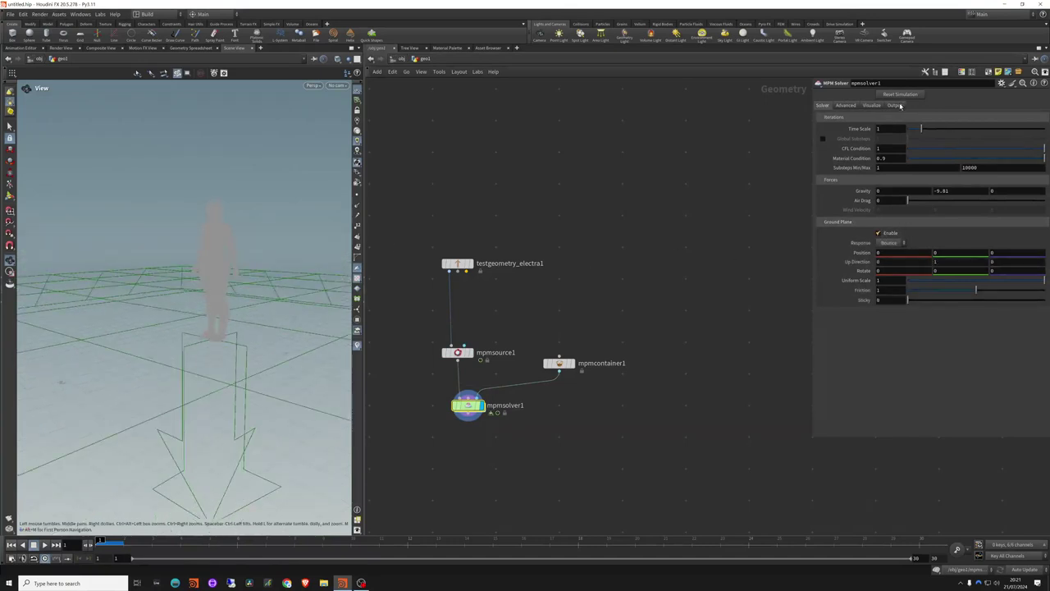
Toggle the MPM solver's container, collider and ground plane guides for comparison, leaving only the ground plane guide hidden
left_click(871, 105)
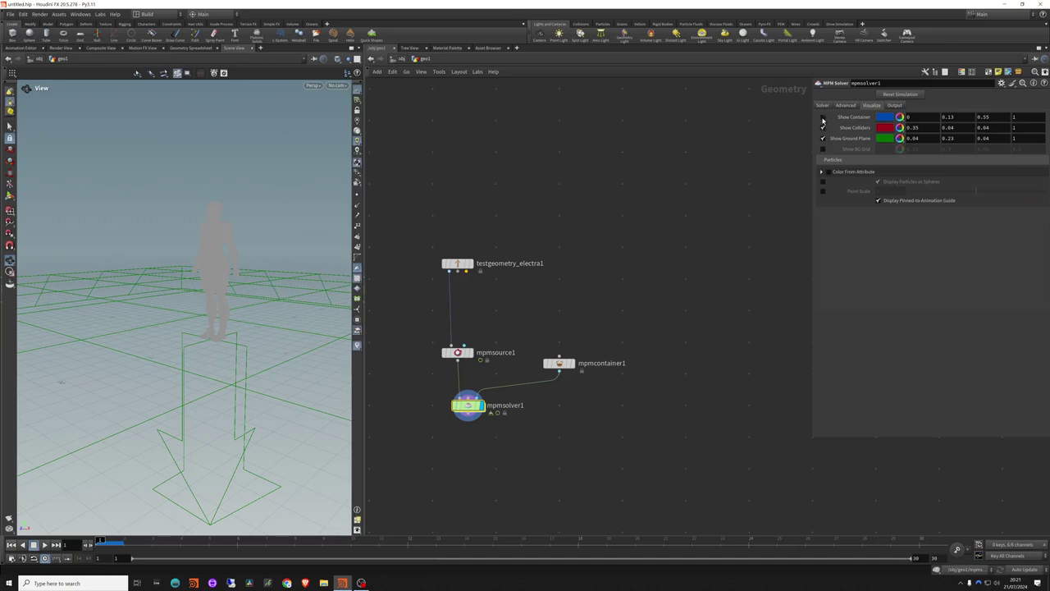
left_click(823, 116)
left_click(823, 127)
left_click(823, 116)
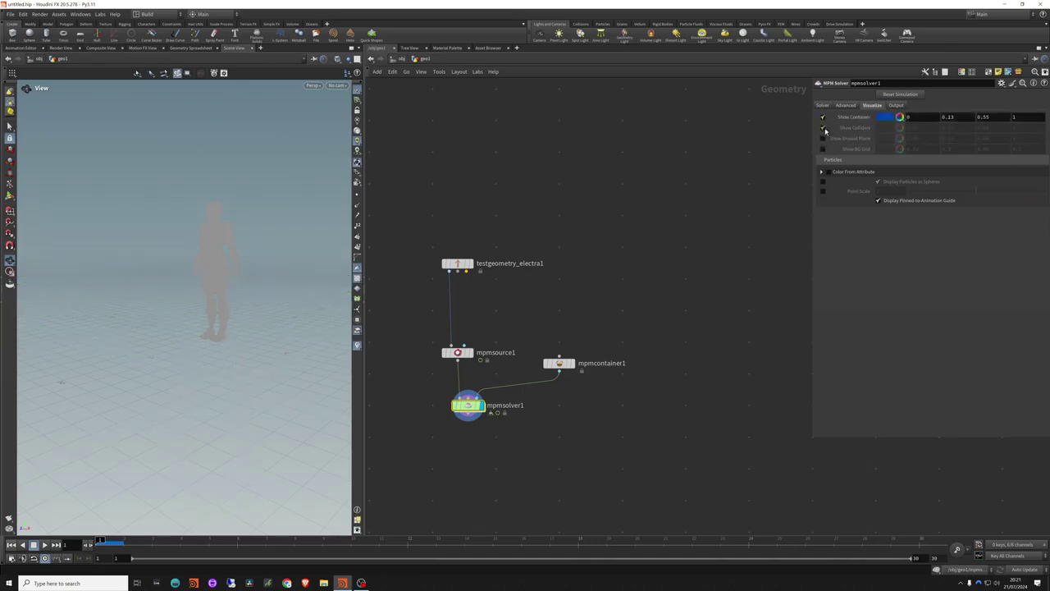
left_click(823, 127)
left_click(823, 138)
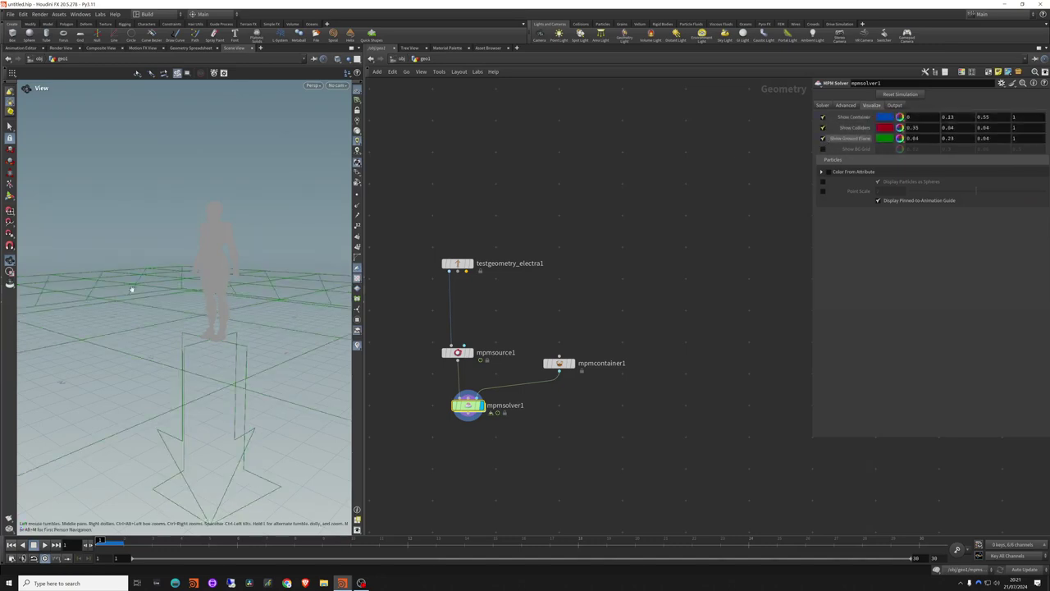
left_click_drag(134, 288, 258, 275)
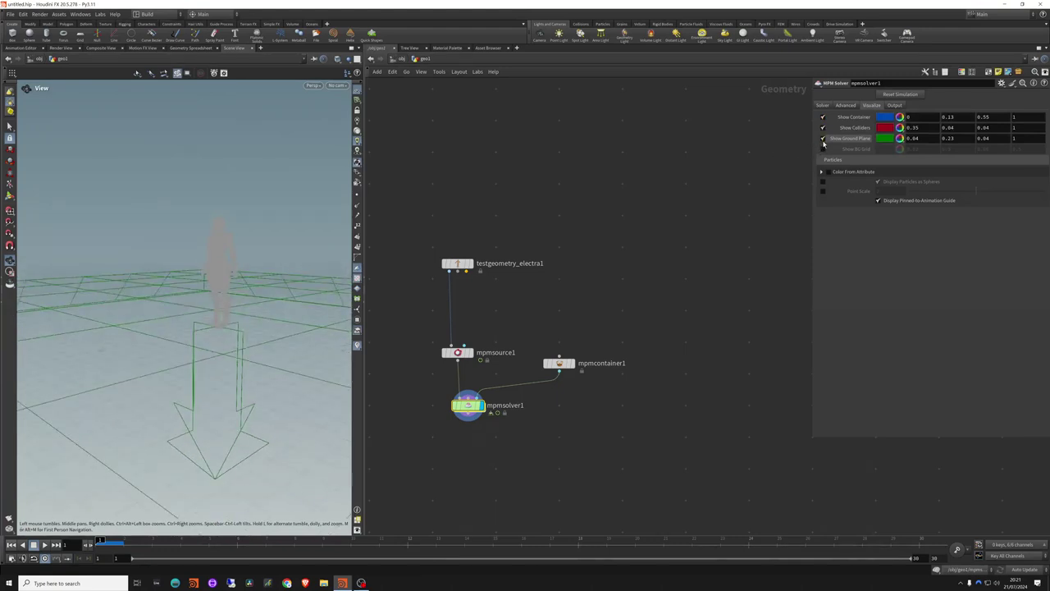
left_click(823, 140)
Tidy the node layout so the test geometry, MPM source and MPM solver line up vertically with the container beside them
middle_click_drag(586, 255, 646, 247)
mouse_move(509, 265)
left_mouse_down()
mouse_move(518, 284)
mouse_move(521, 261)
mouse_move(519, 279)
left_mouse_up()
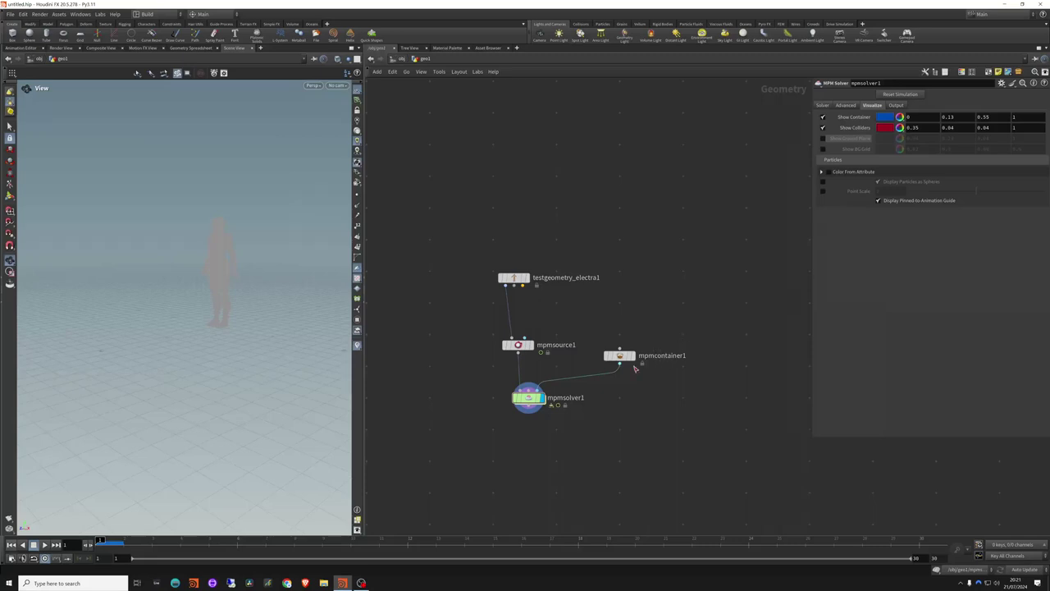
left_click_drag(622, 356, 618, 367)
left_click_drag(528, 399, 523, 399)
left_click_drag(518, 345, 514, 334)
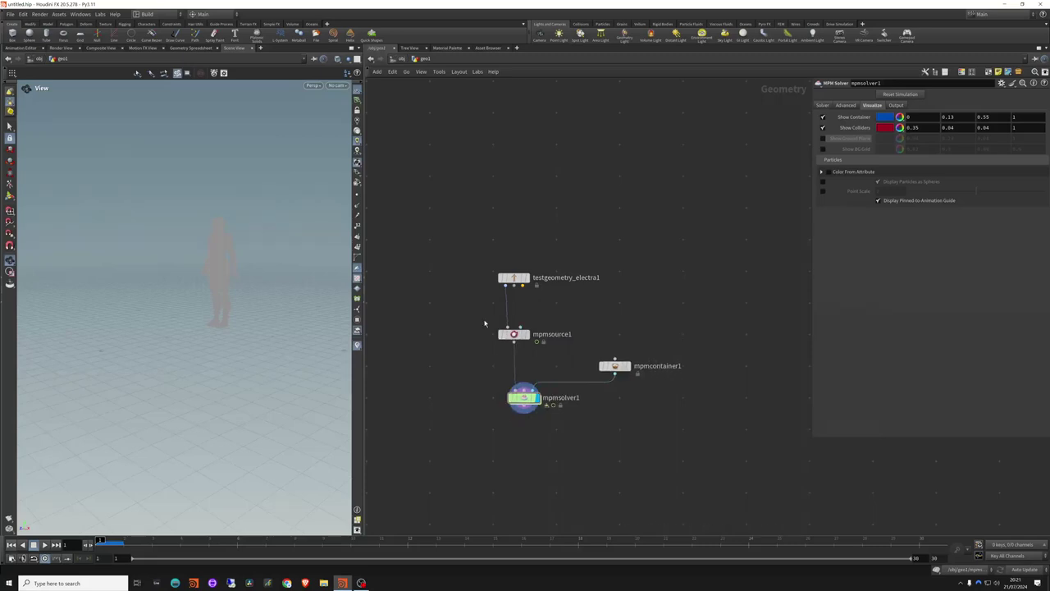
left_click(512, 334)
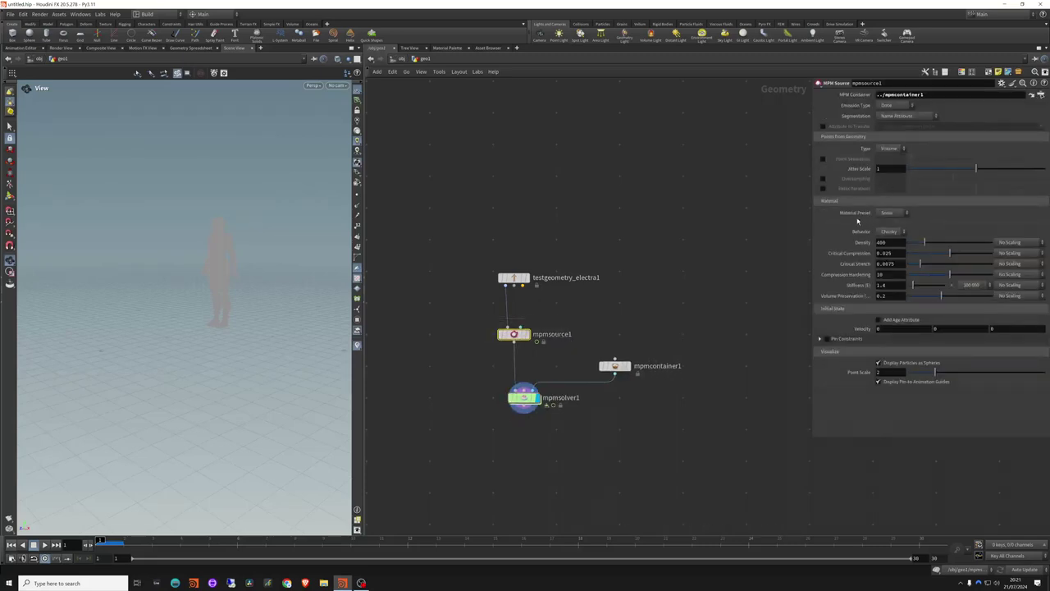
left_click_drag(257, 287, 238, 278)
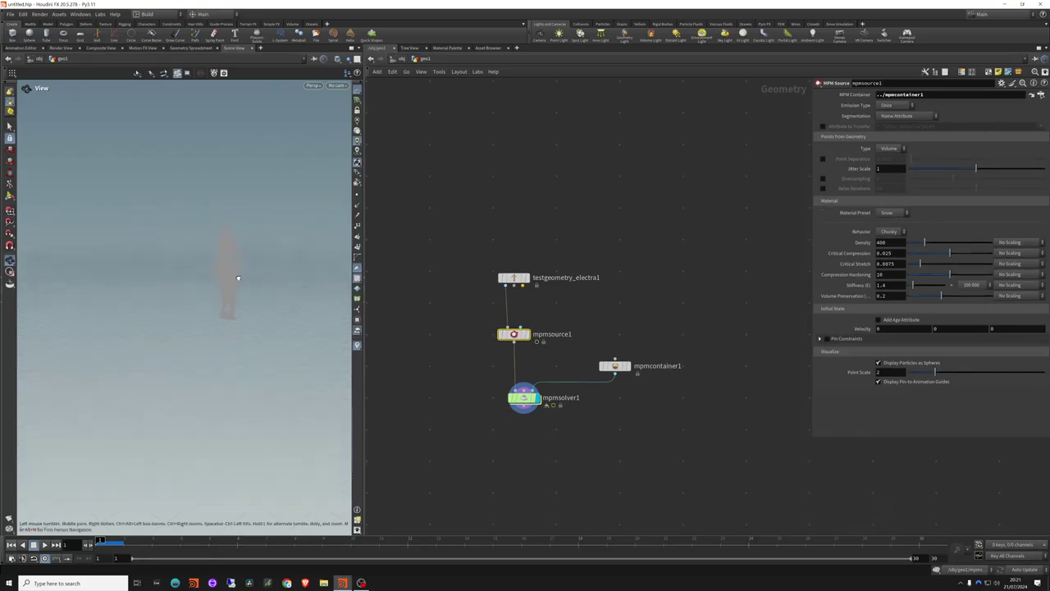
left_click_drag(469, 380, 588, 432)
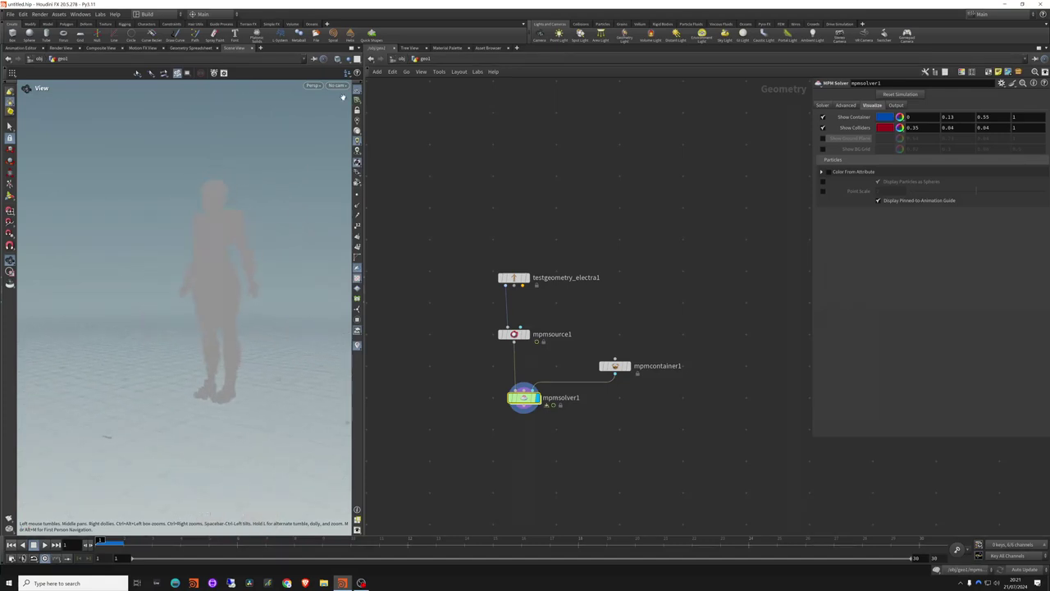
left_click(347, 59)
left_click(369, 158)
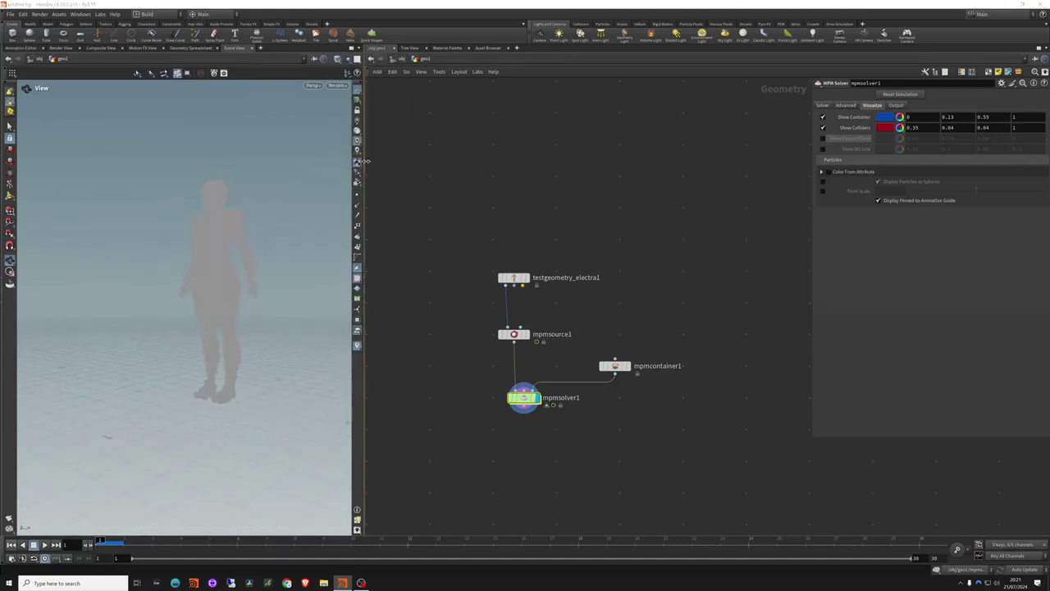
Display the test geometry, the MPM source and the MPM solver in turn to compare how they show in the viewport
left_click(526, 278)
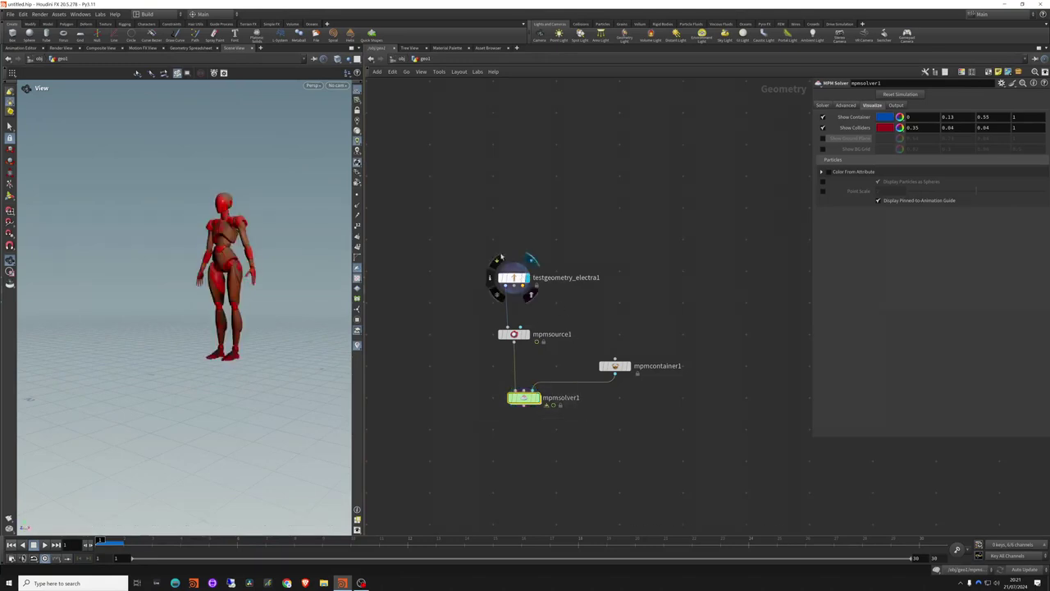
left_click(525, 334)
middle_click_drag(494, 363, 468, 337, "alt")
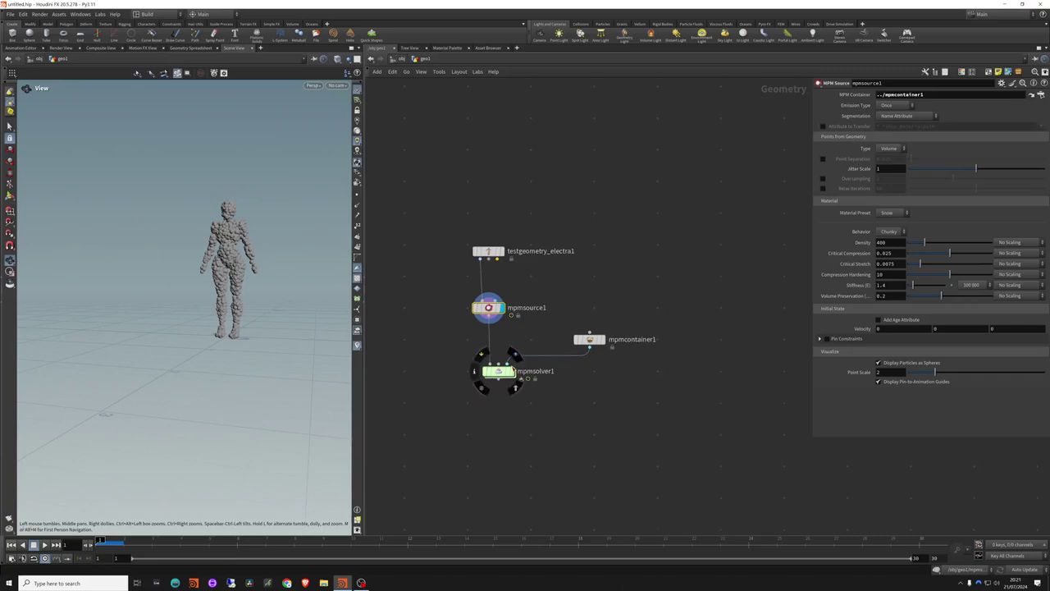
left_click(513, 370)
left_click_drag(439, 353, 529, 387)
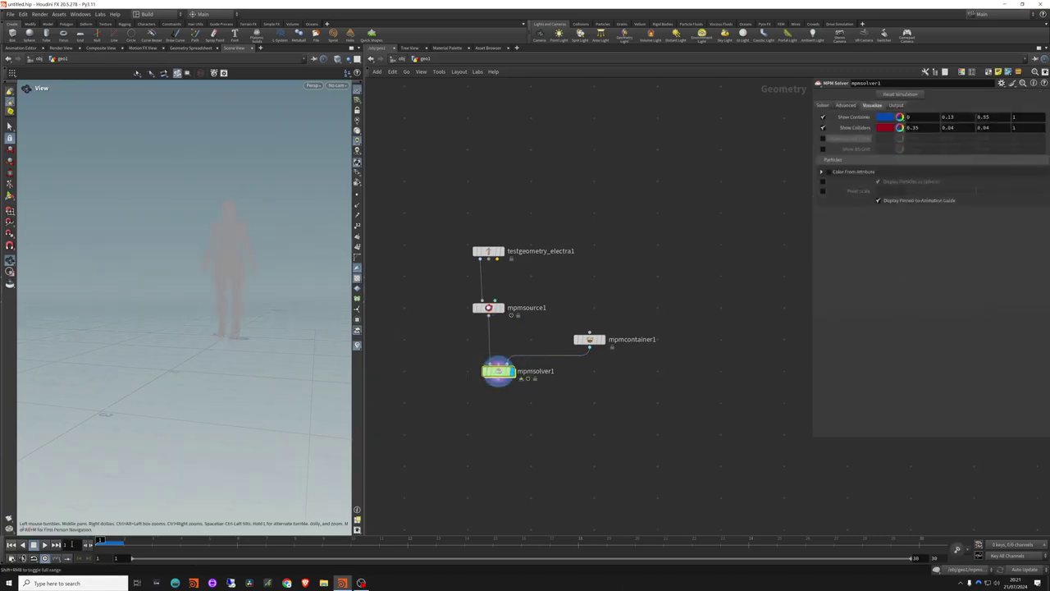
Play the simulation and stop it at frame 10
left_click(45, 544)
left_click(35, 547)
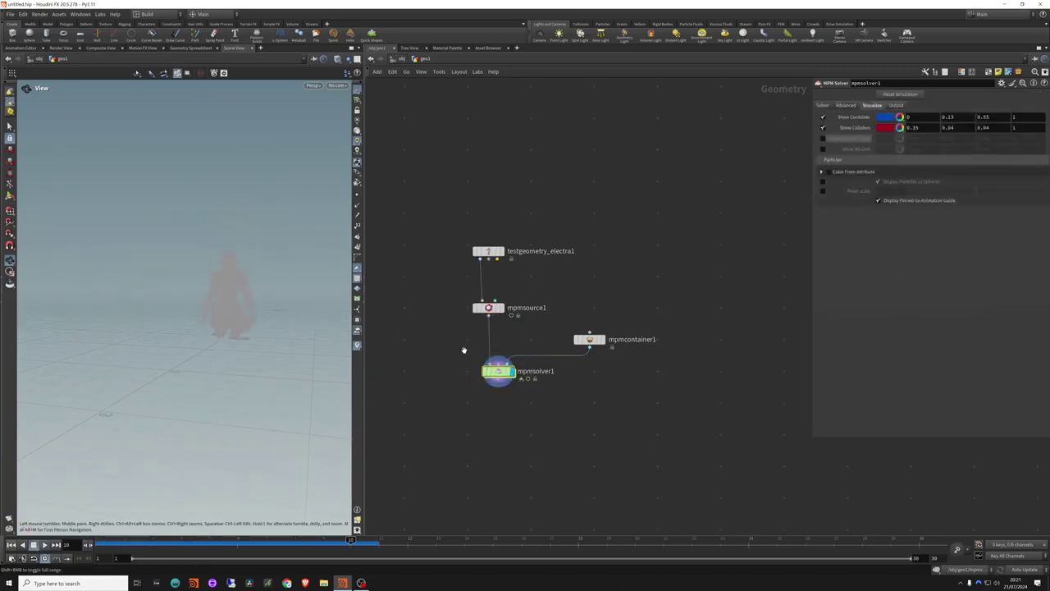
middle_click_drag(464, 350, 479, 328, "alt")
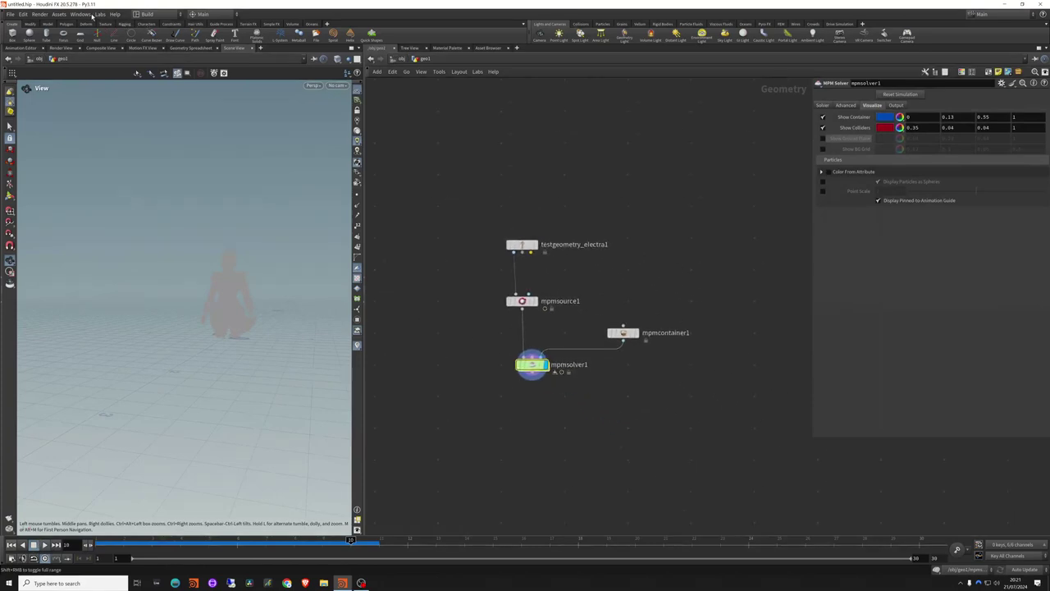
Reset the viewport with the Labs tool and replay the simulation from the first frame to frame 20
left_click(96, 15)
left_click(113, 46)
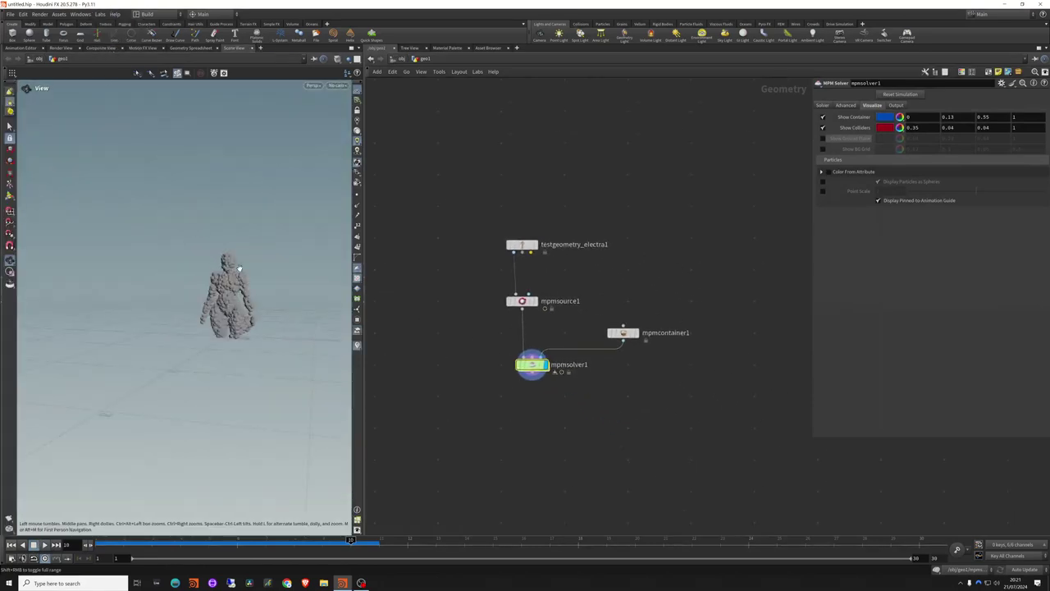
left_click_drag(240, 268, 190, 276)
right_click_drag(190, 276, 245, 254)
left_click_drag(244, 254, 200, 280)
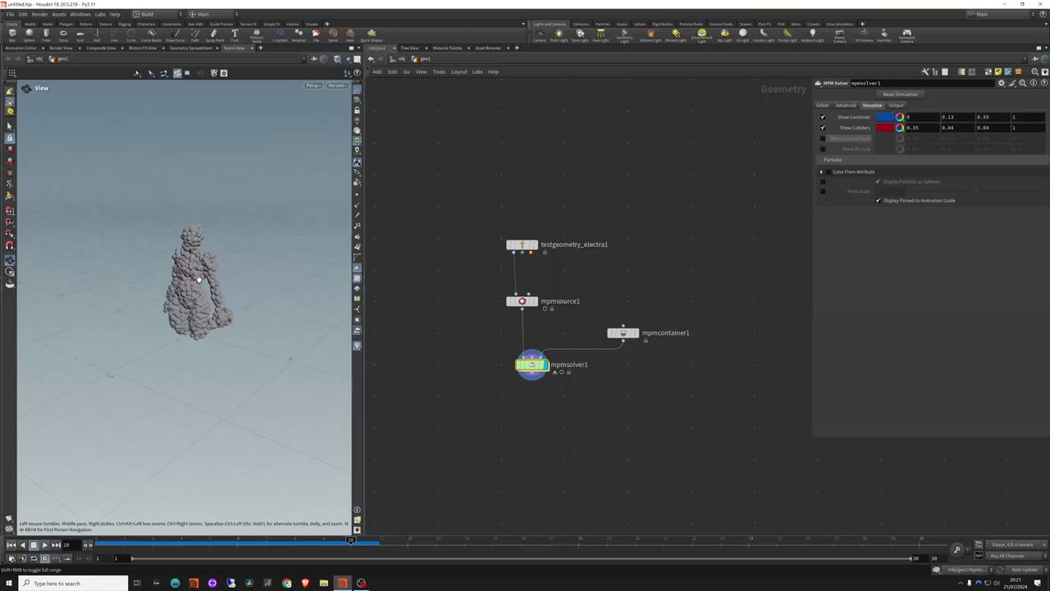
left_click(99, 545)
left_click(45, 544)
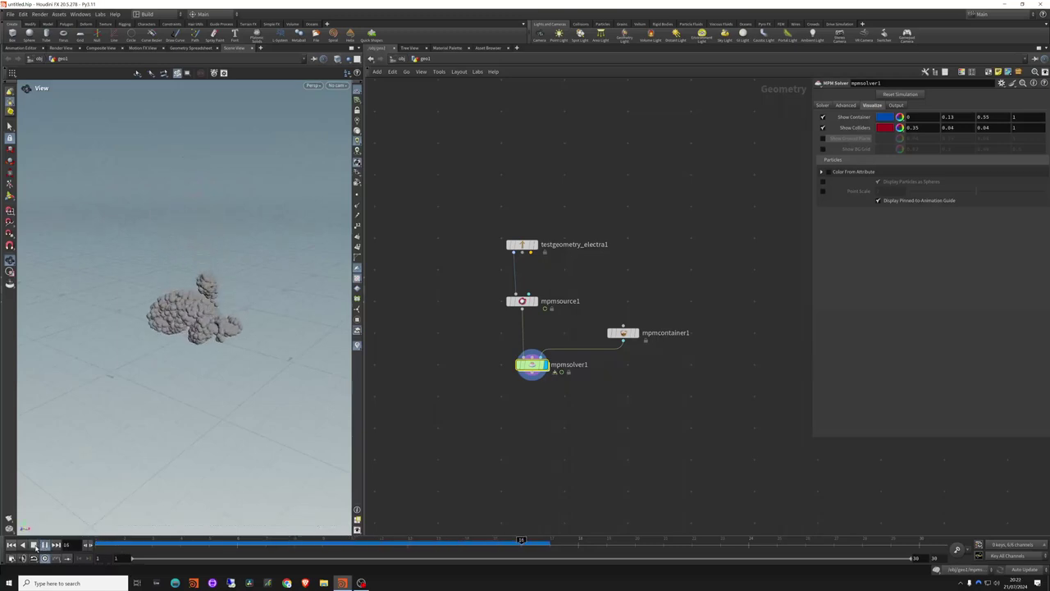
left_click(261, 49)
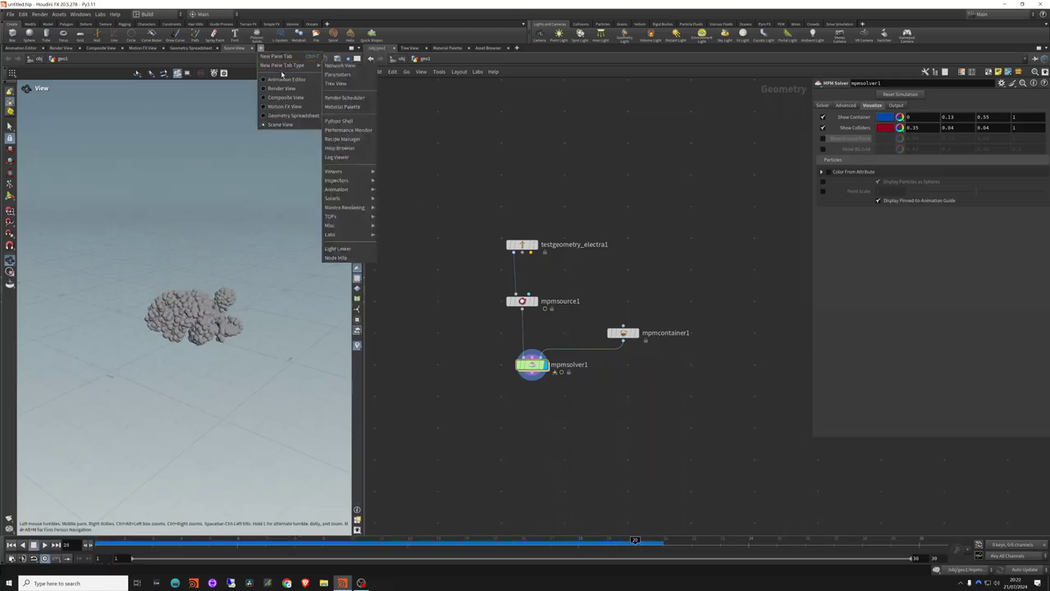
mouse_move(334, 172)
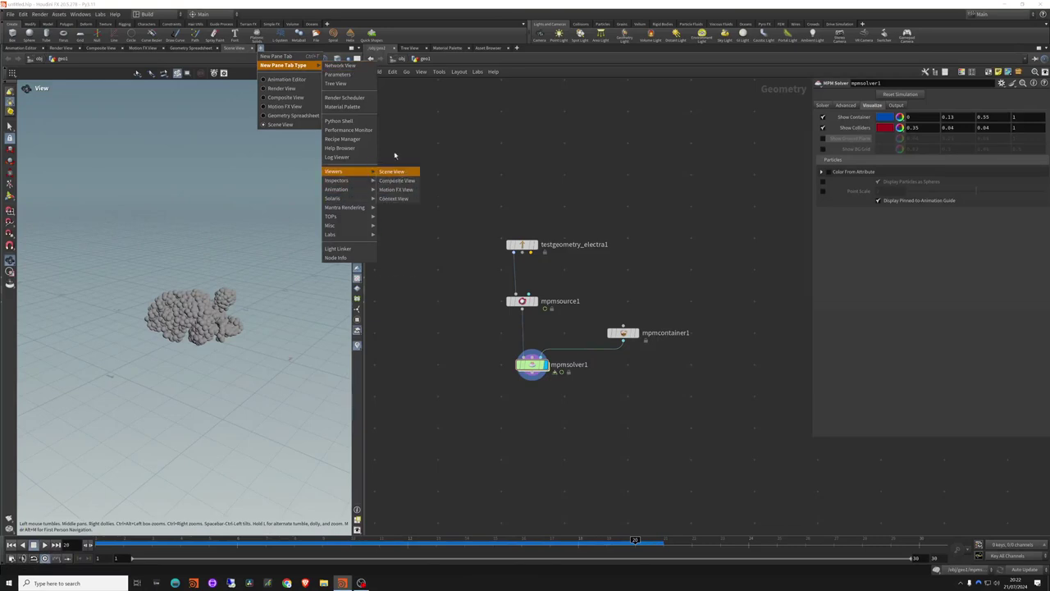
left_click(395, 155)
left_click(103, 17)
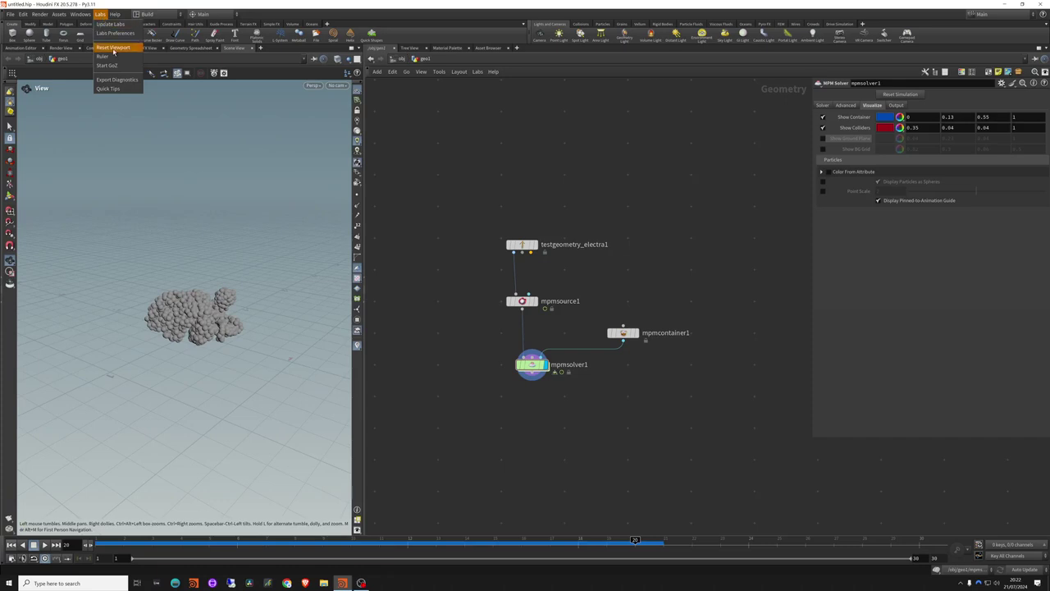
left_click(472, 156)
Return the timeline to frame 1 and move the MPM solver node slightly lower beneath the source
left_click_drag(239, 298, 229, 281)
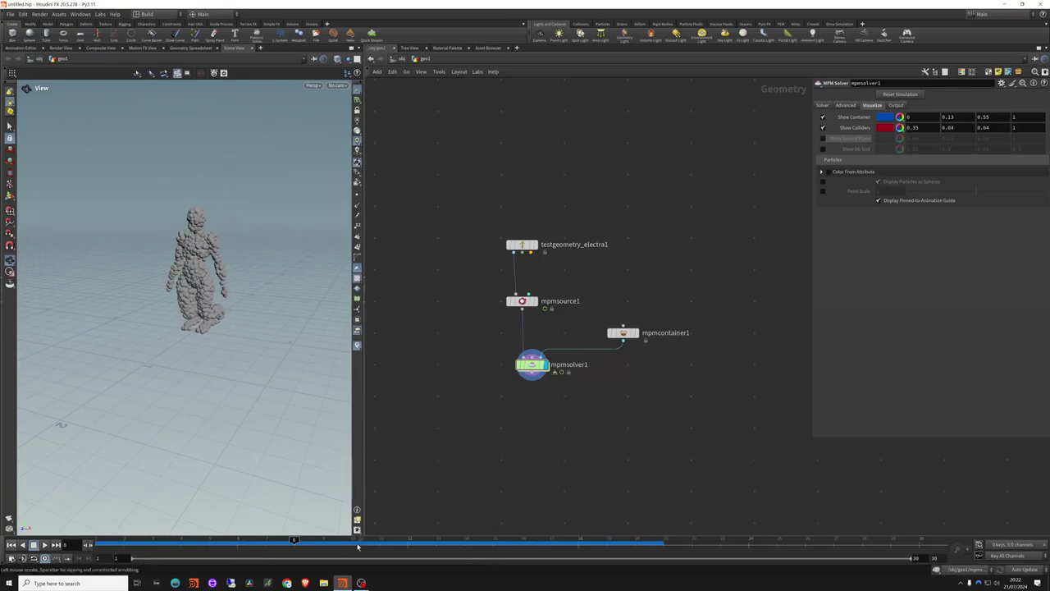
left_click_drag(644, 286, 584, 358)
left_click_drag(472, 285, 557, 313)
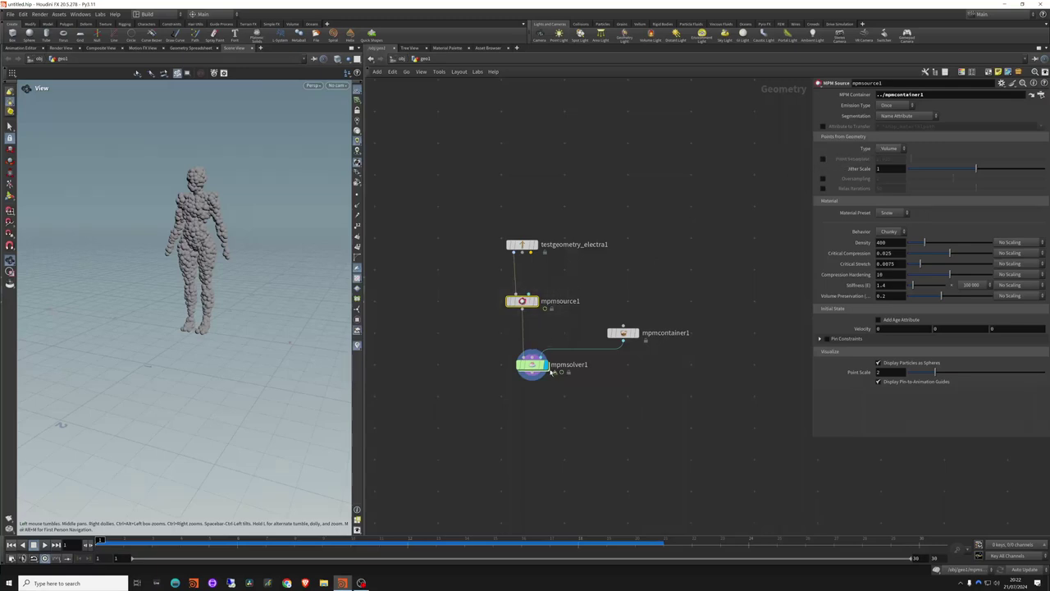
left_click_drag(538, 367, 535, 387)
left_click_drag(447, 252, 590, 335)
left_click_drag(448, 276, 535, 309)
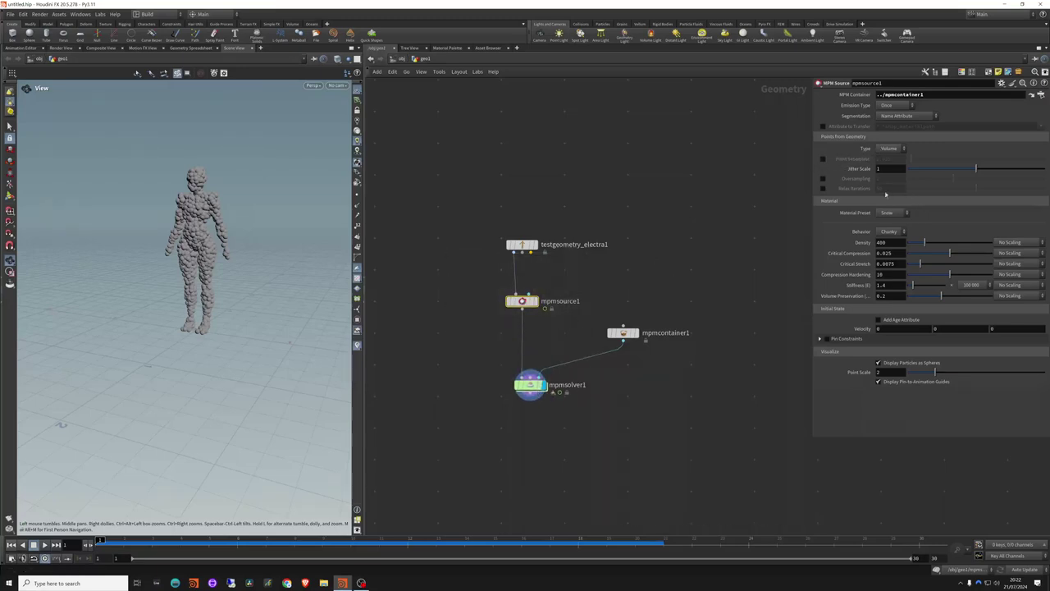
Set the MPM container's particle separation to 0.015
left_click(824, 158)
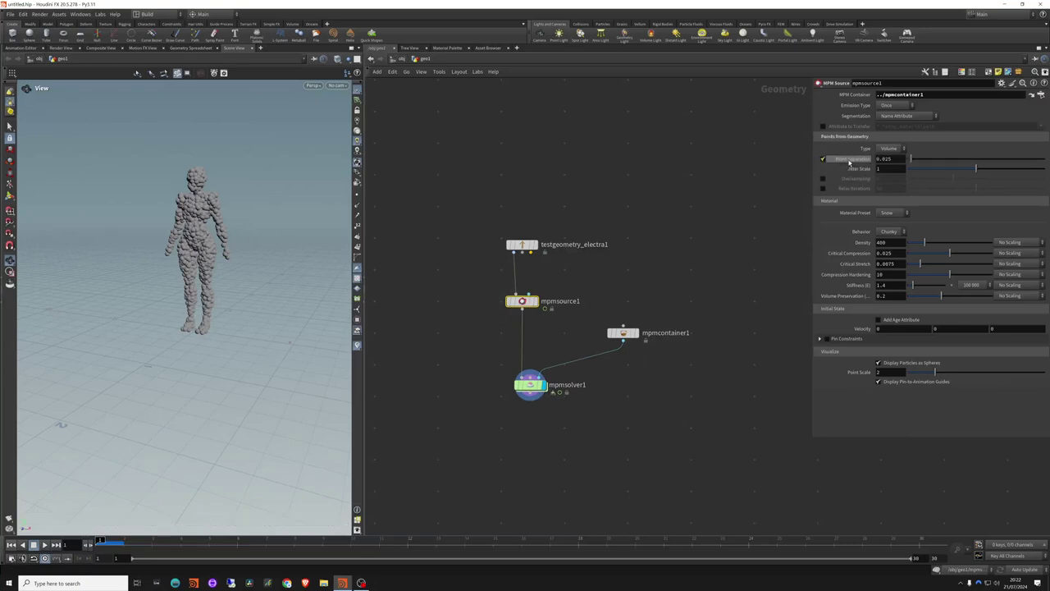
left_click(622, 332)
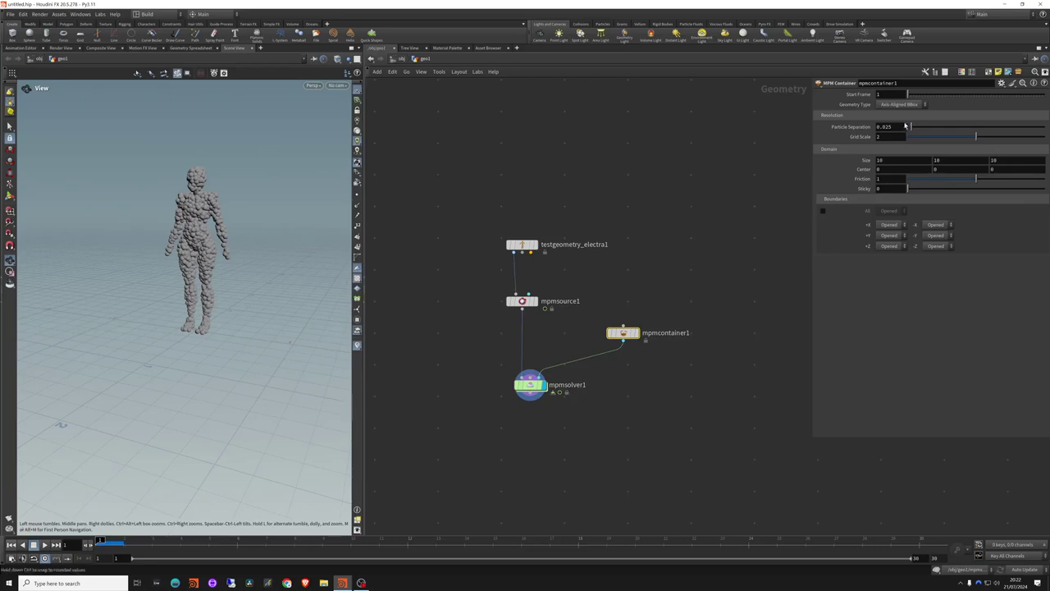
key("Return")
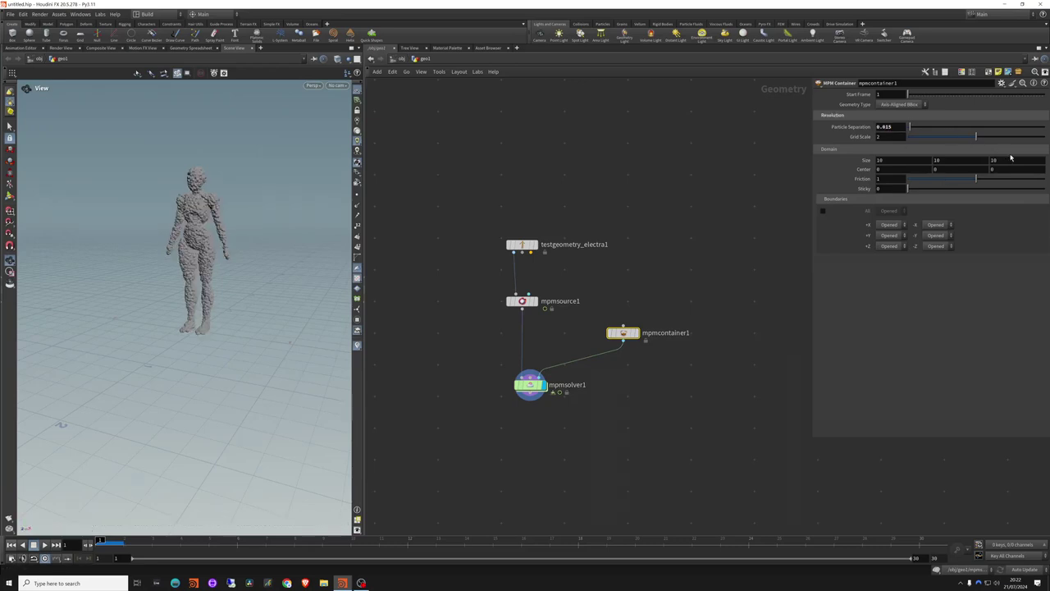
Set the MPM source's material preset to Soil, play the simulation and rewind to the first frame
left_click(521, 301)
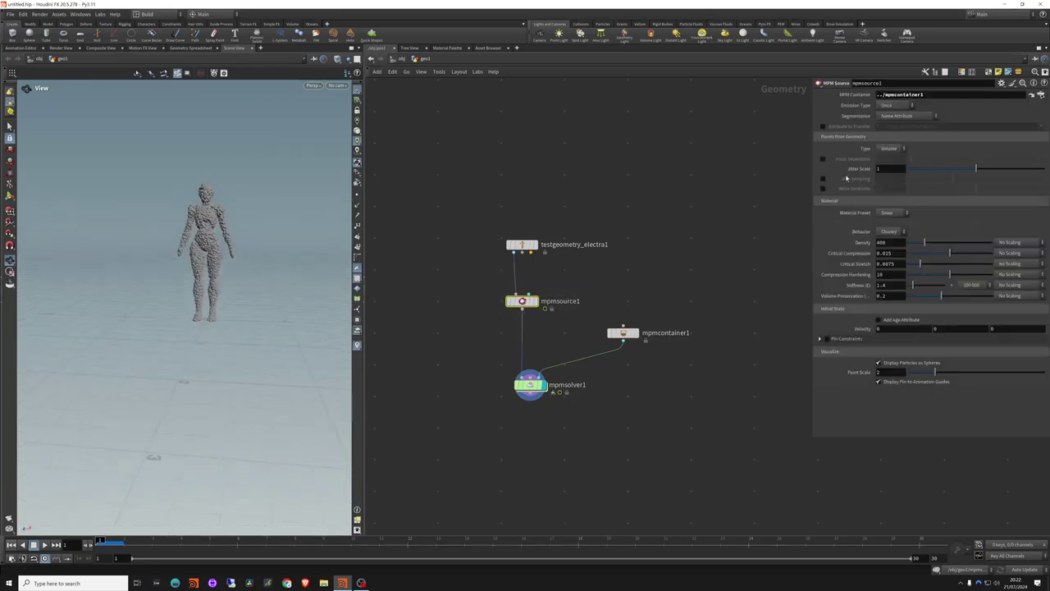
middle_click_drag(810, 275, 759, 246)
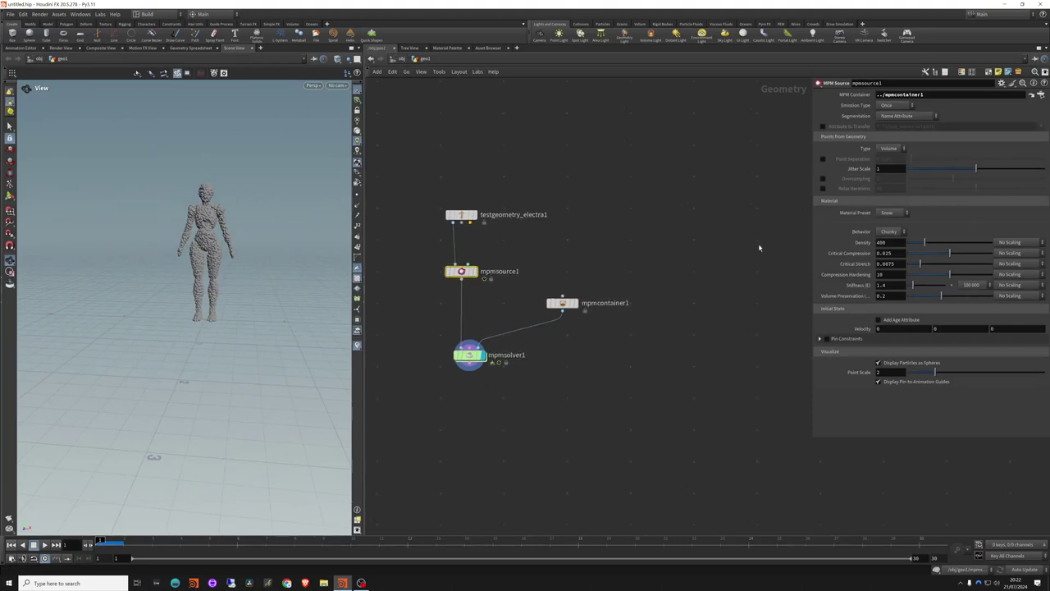
left_click(900, 213)
left_click(890, 231)
left_click(45, 543)
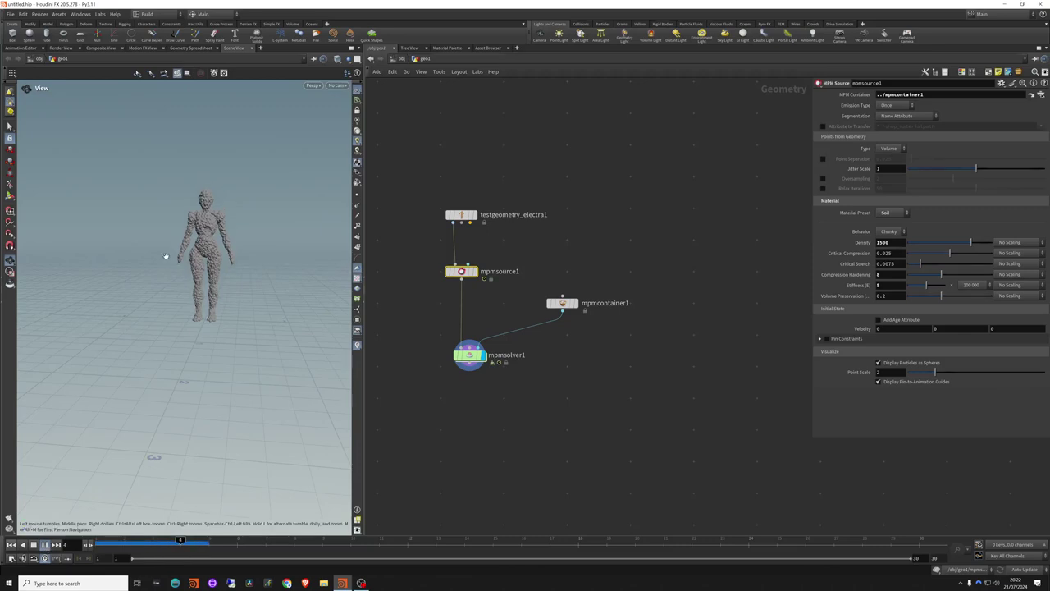
left_click(34, 546)
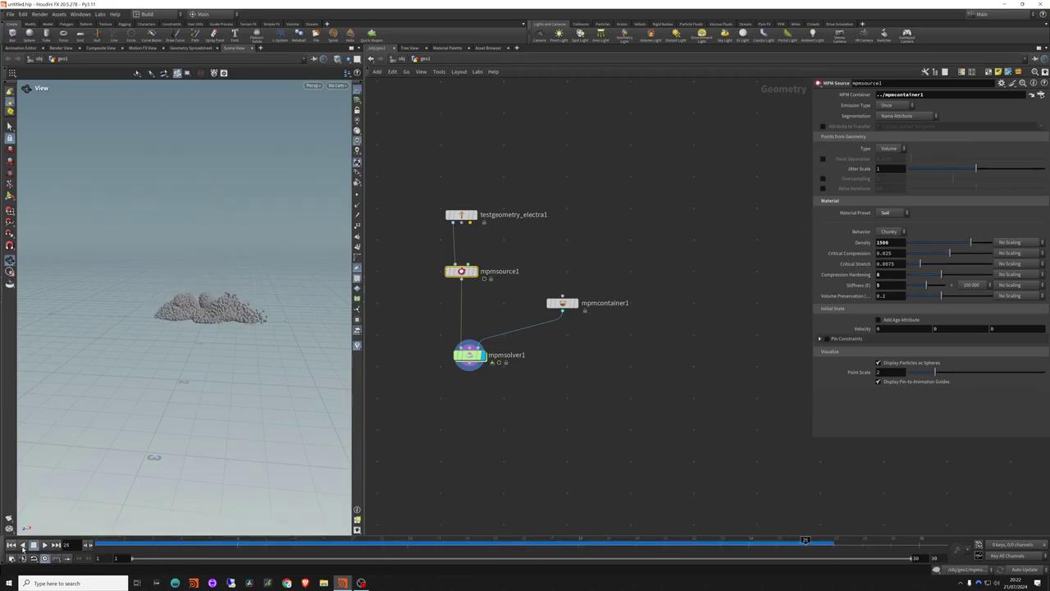
left_click(12, 545)
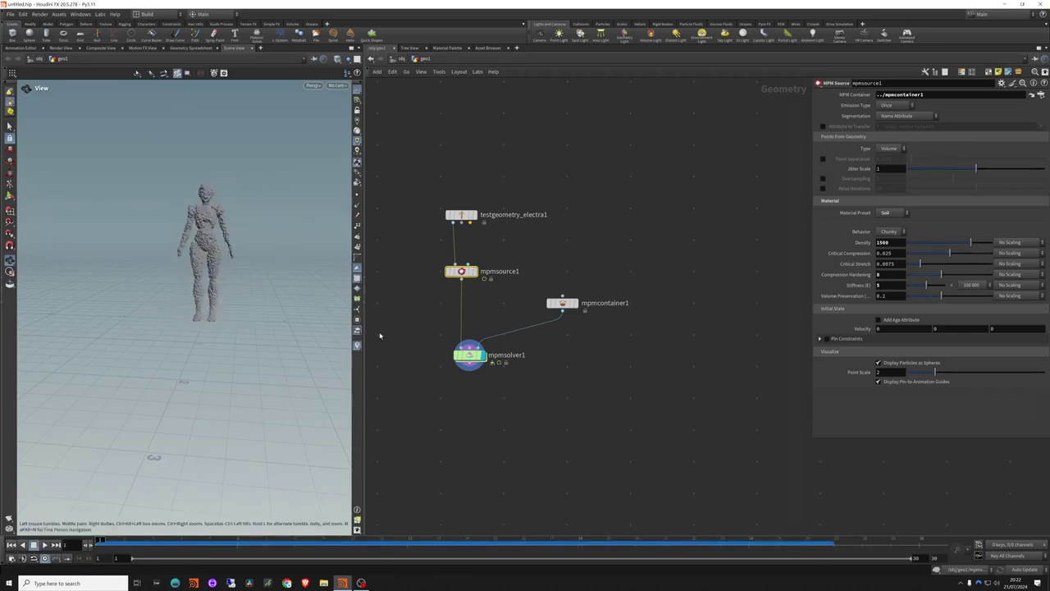
Change the MPM source's material preset to Mud, play the simulation and rewind to the first frame
left_click(900, 214)
left_click(890, 218)
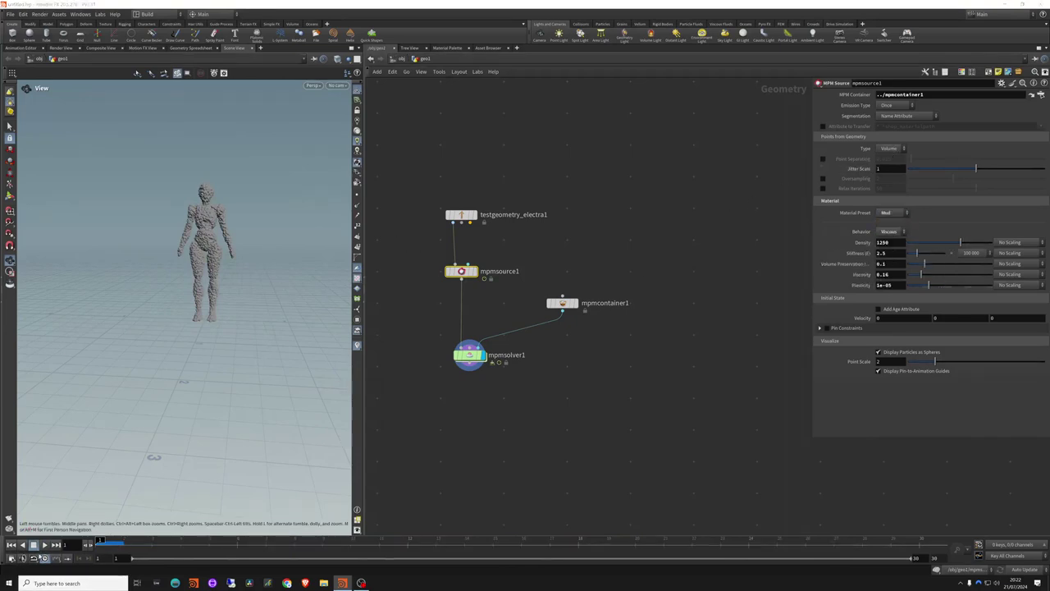
left_click(45, 545)
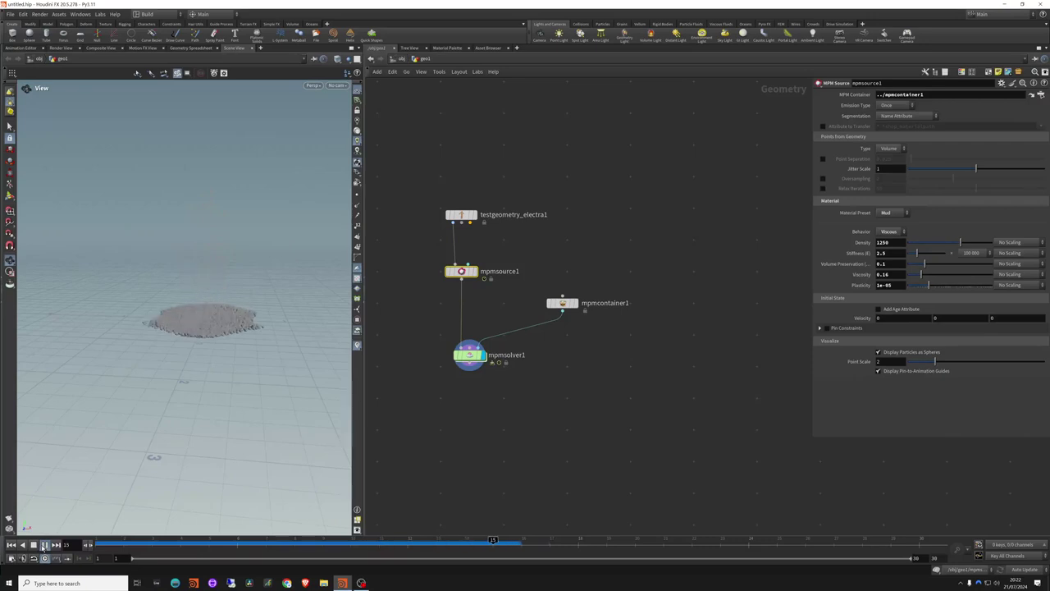
left_click(34, 546)
left_click(11, 545)
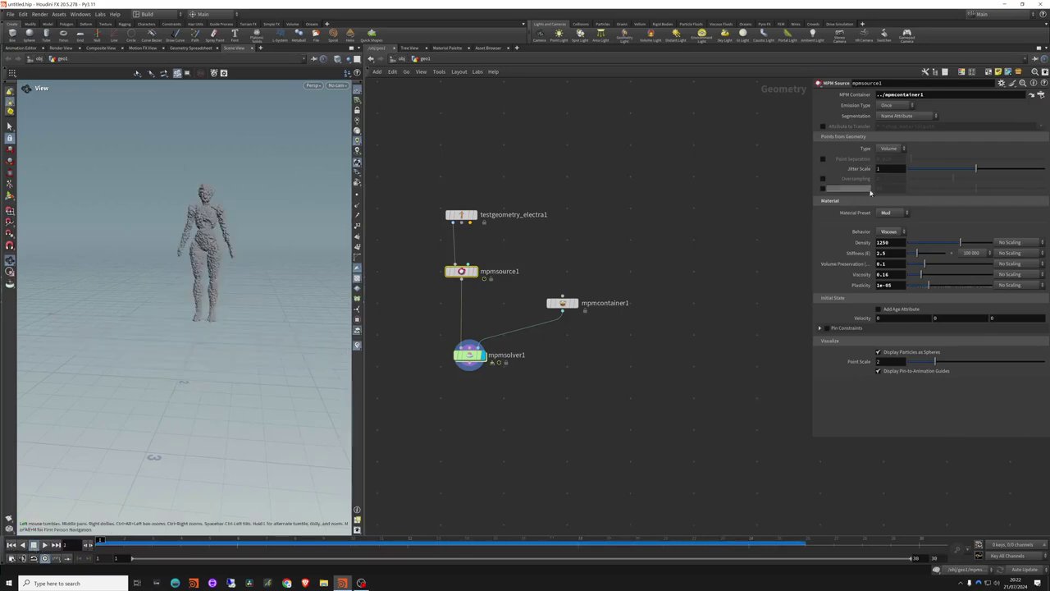
Change the MPM source's material preset to Jello, play the simulation and rewind to the first frame
left_click(897, 214)
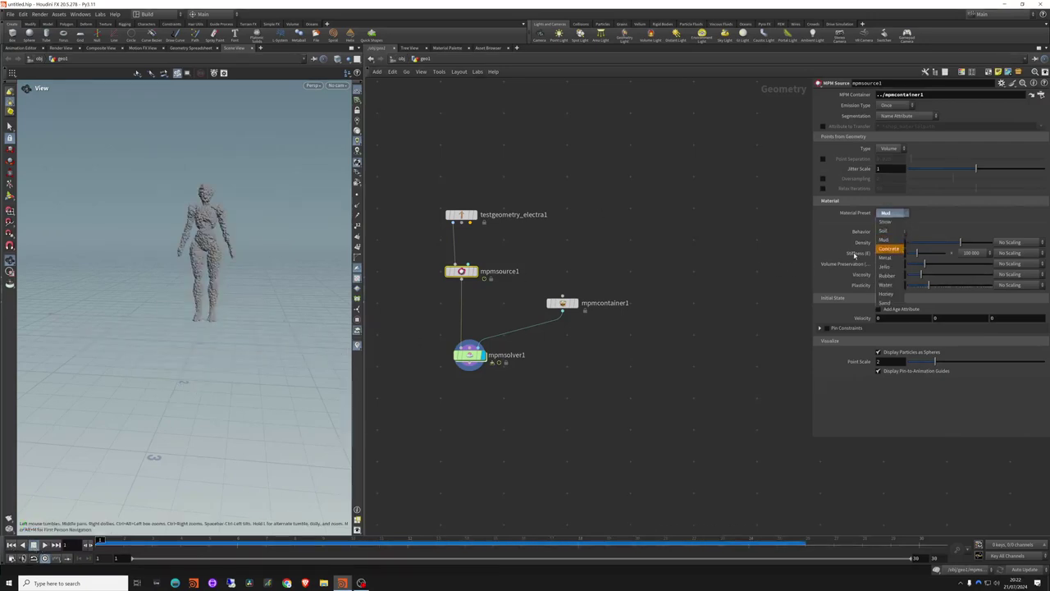
left_click(885, 266)
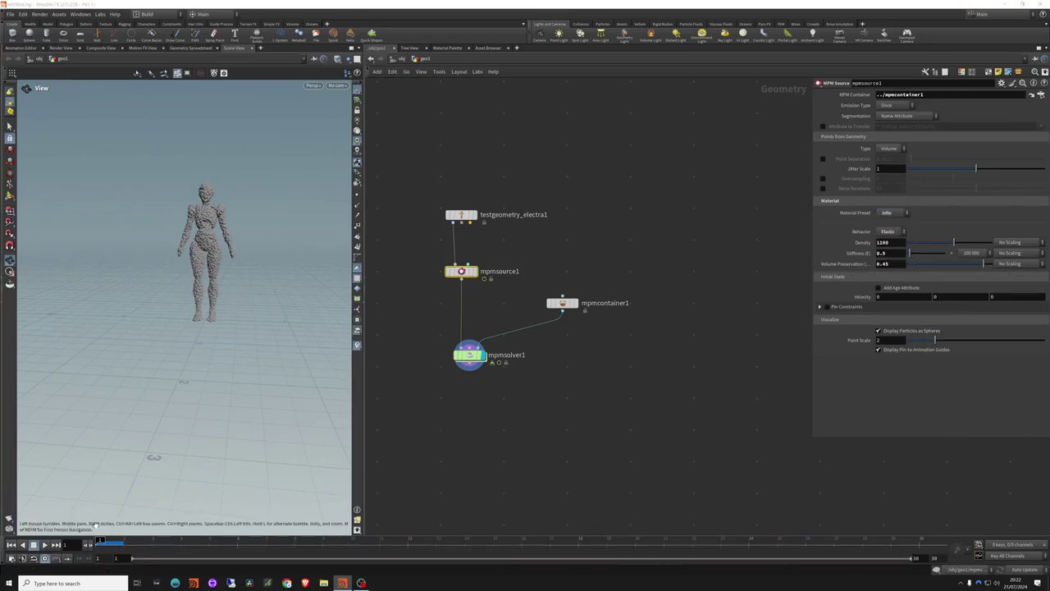
left_click(44, 544)
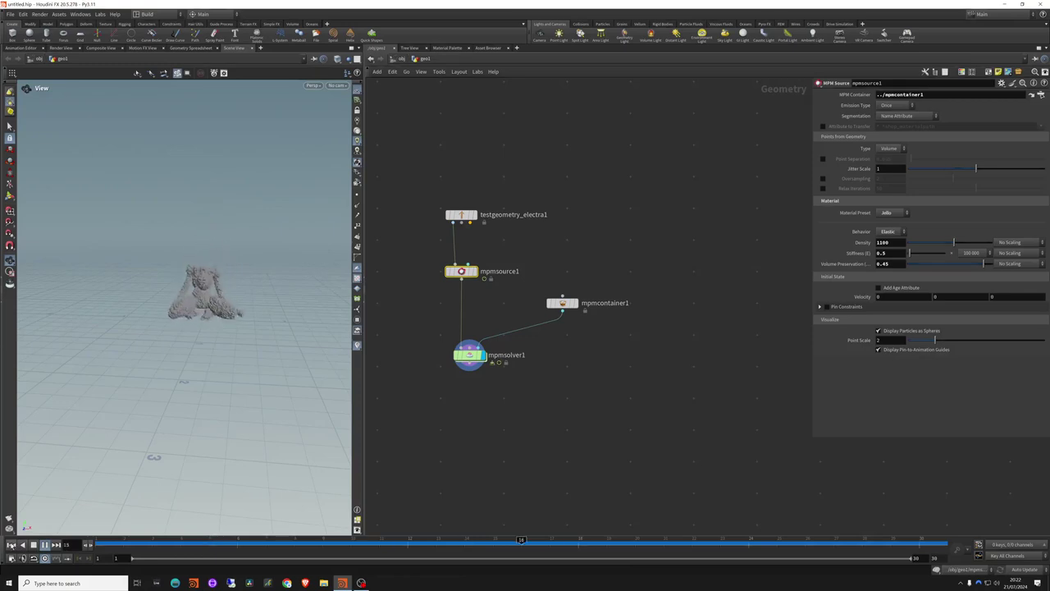
left_click(11, 544)
Switch the MPM source's material preset to Rubber and play the simulation to about frame 13
left_click(890, 212)
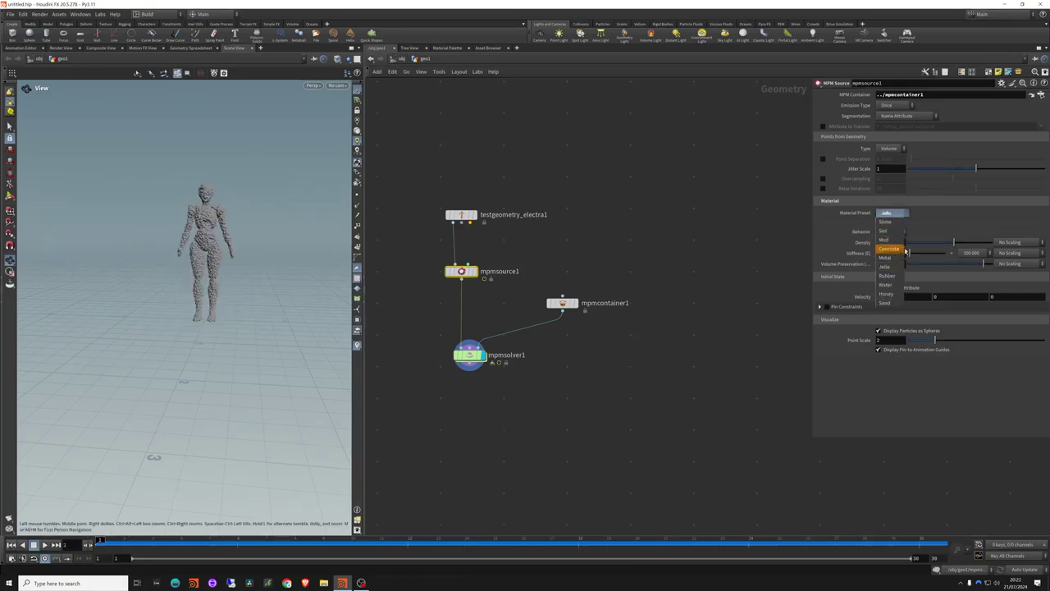
left_click(890, 275)
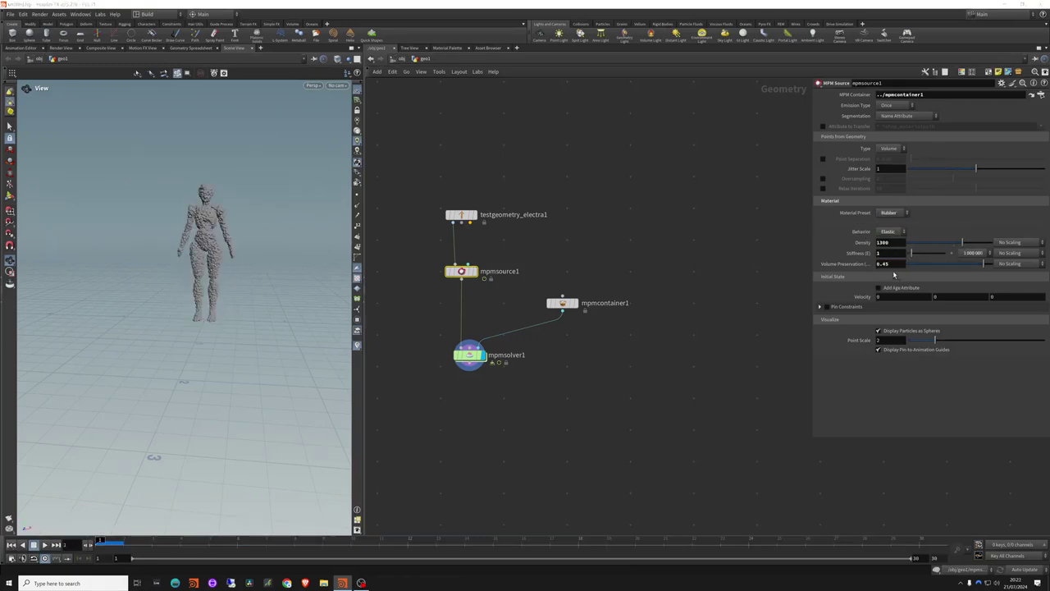
left_click(48, 544)
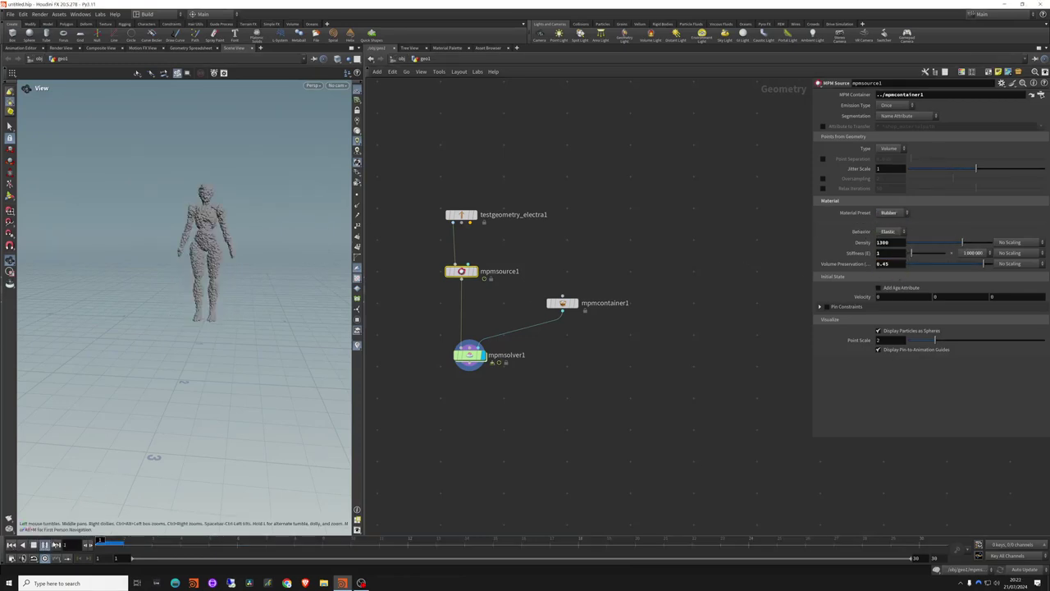
left_click(890, 212)
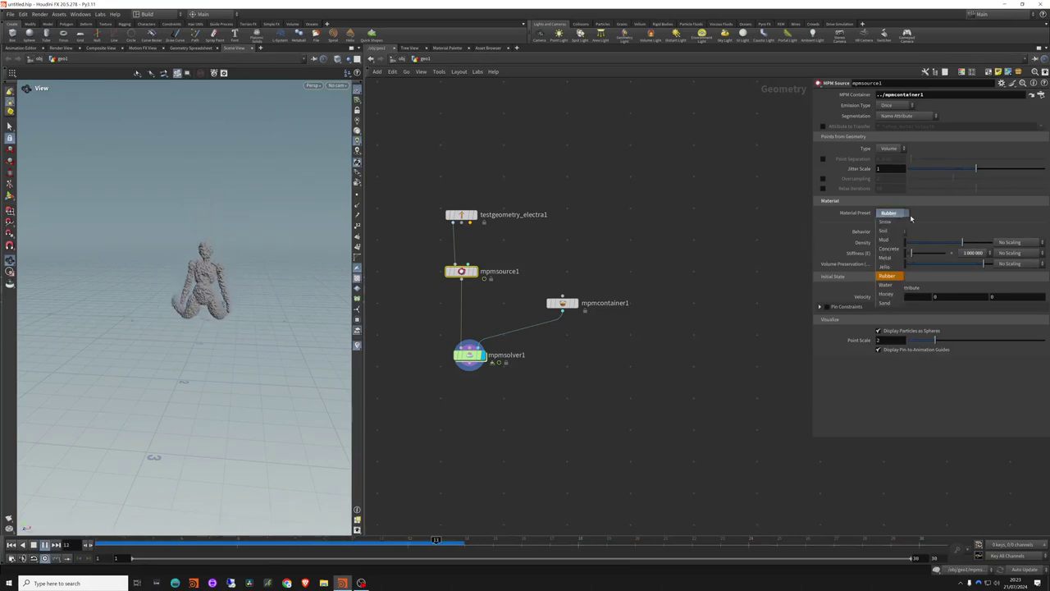
left_click(890, 275)
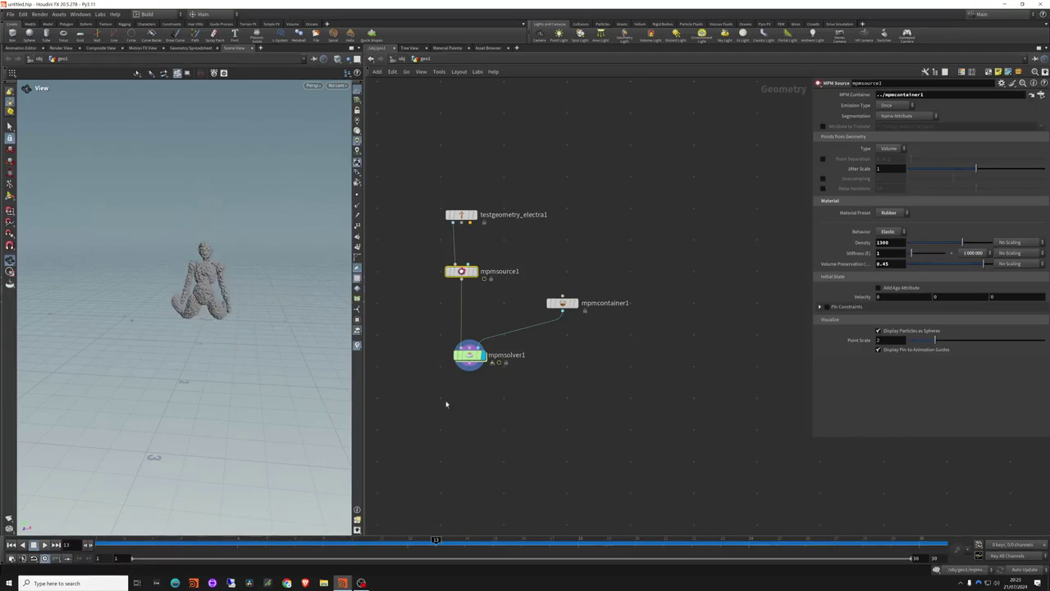
Review the MPM solver node's main solver settings
double_click(511, 354)
left_click_drag(511, 354, 437, 377)
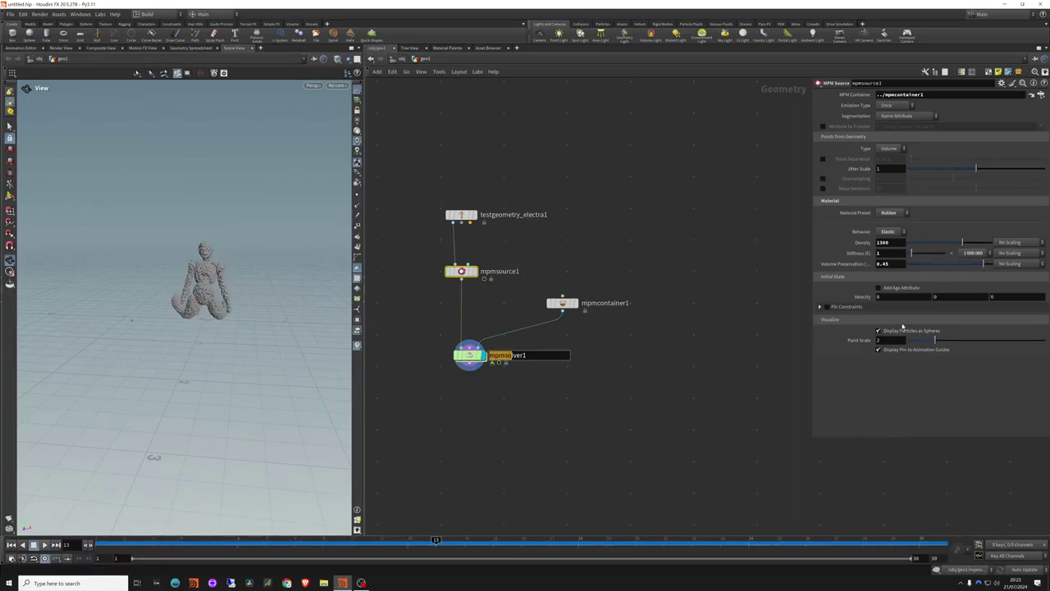
left_click(462, 353)
left_click(823, 105)
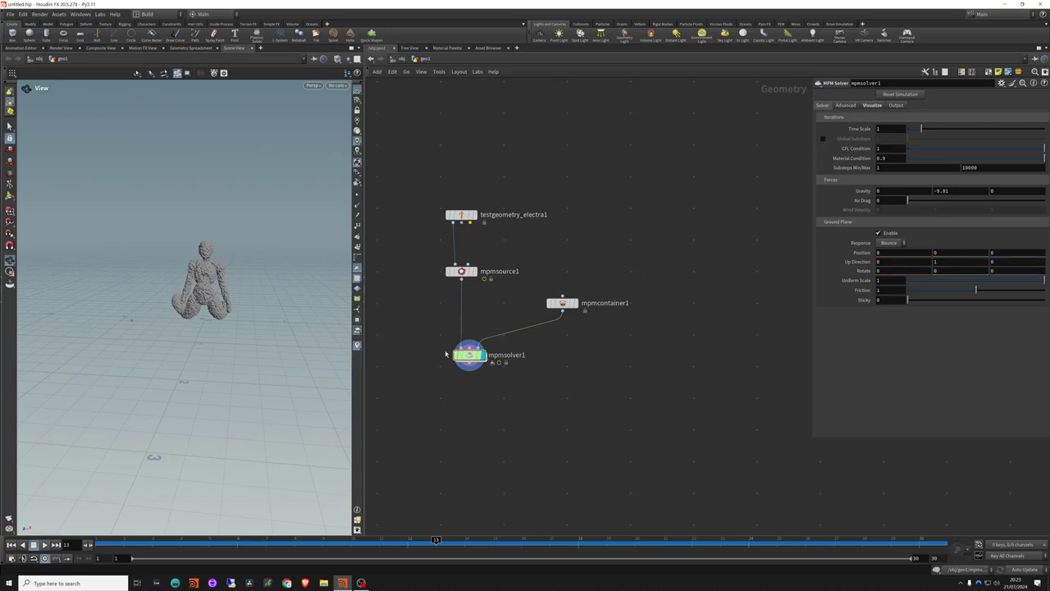
Set the MPM source's stiffness to 2 and replay the simulation from the first frame
left_click(511, 274)
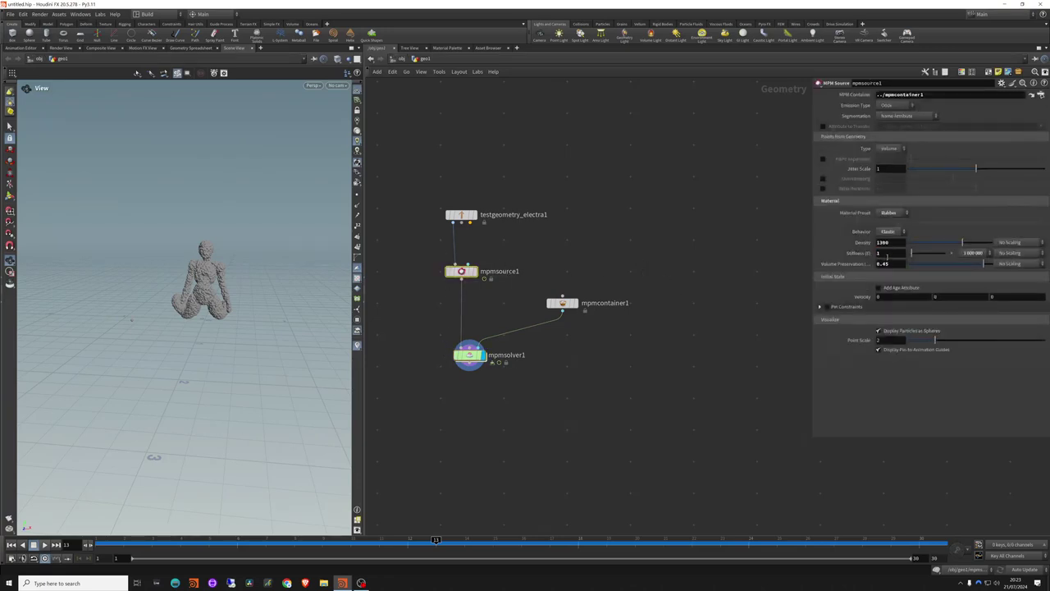
left_click_drag(890, 253, 129, 300)
type("2")
key("Return")
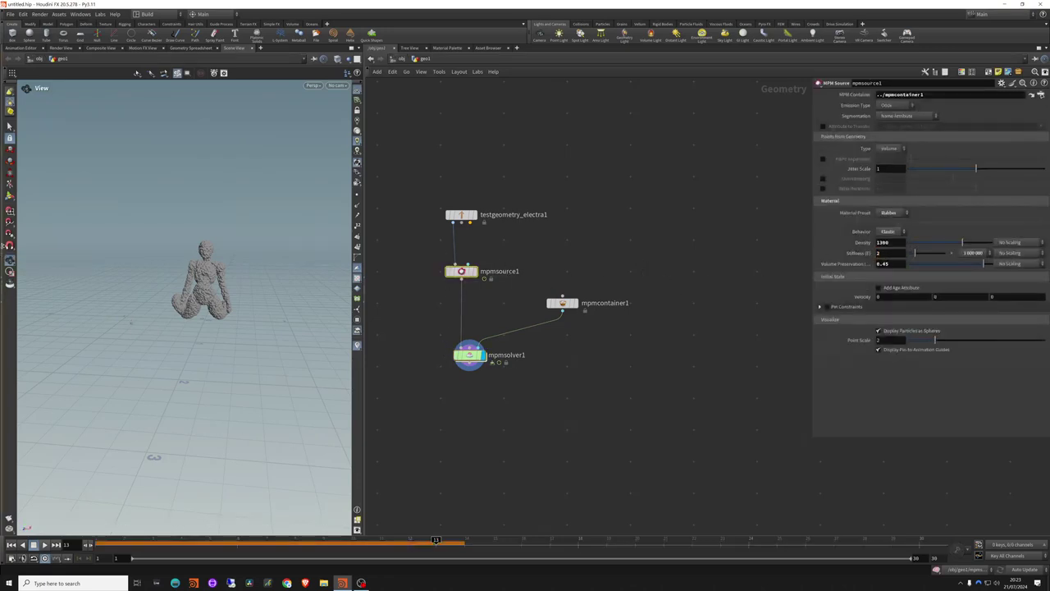
left_click(101, 539)
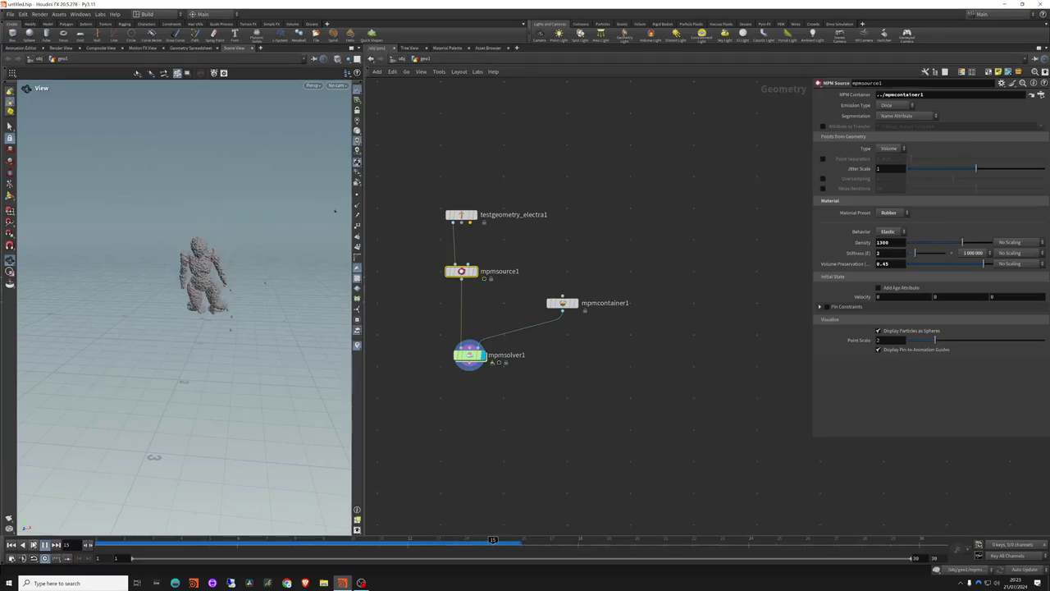
Set the MPM container's particle separation to 0.01, play the simulation and return to frame 1
left_click(566, 305)
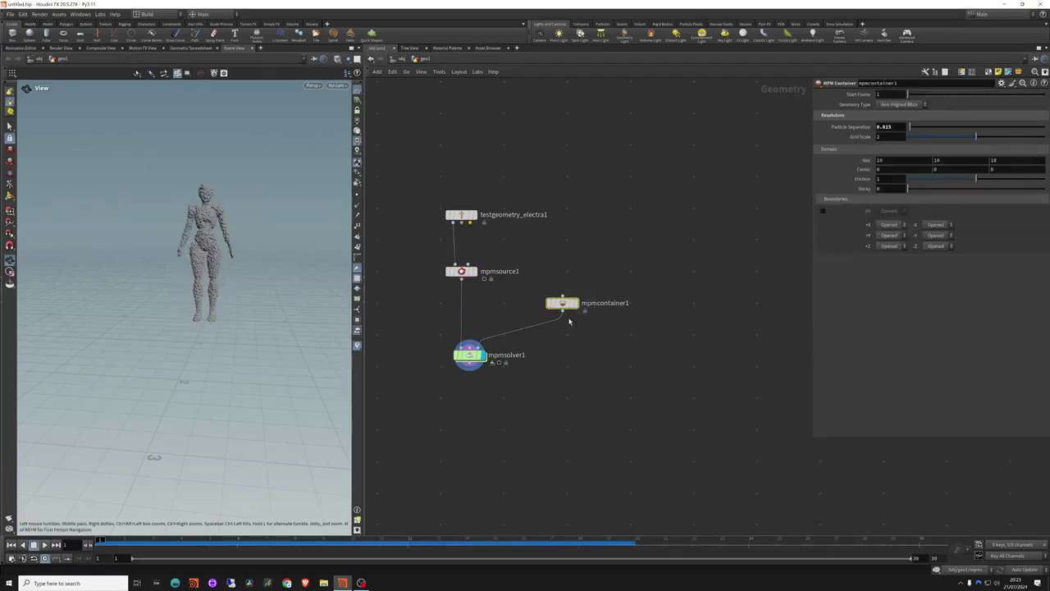
left_click_drag(889, 127, 999, 127)
key("Return")
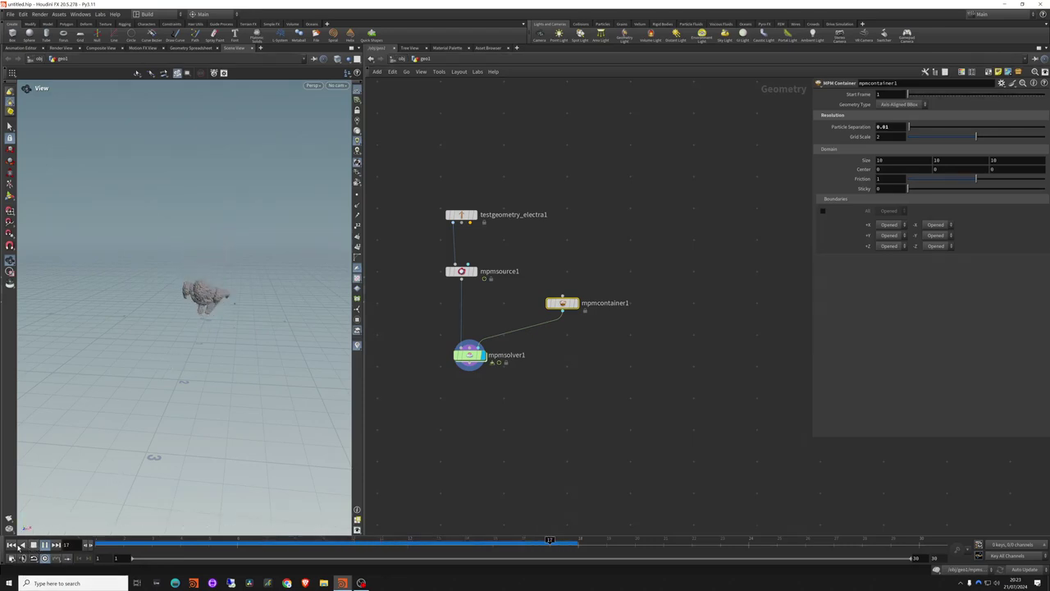
left_click_drag(389, 379, 520, 330)
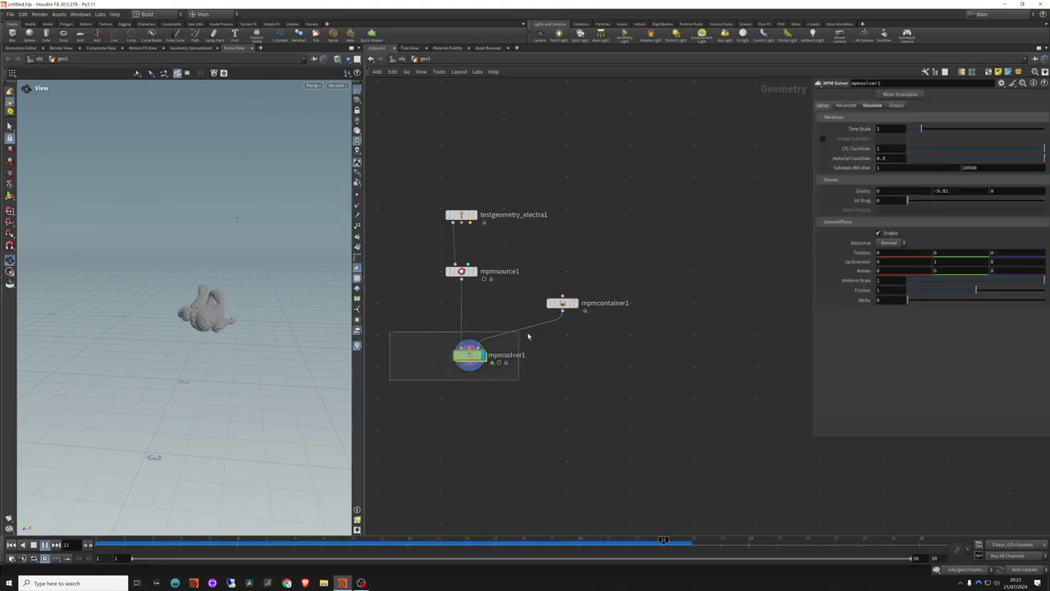
left_click_drag(643, 252, 542, 330)
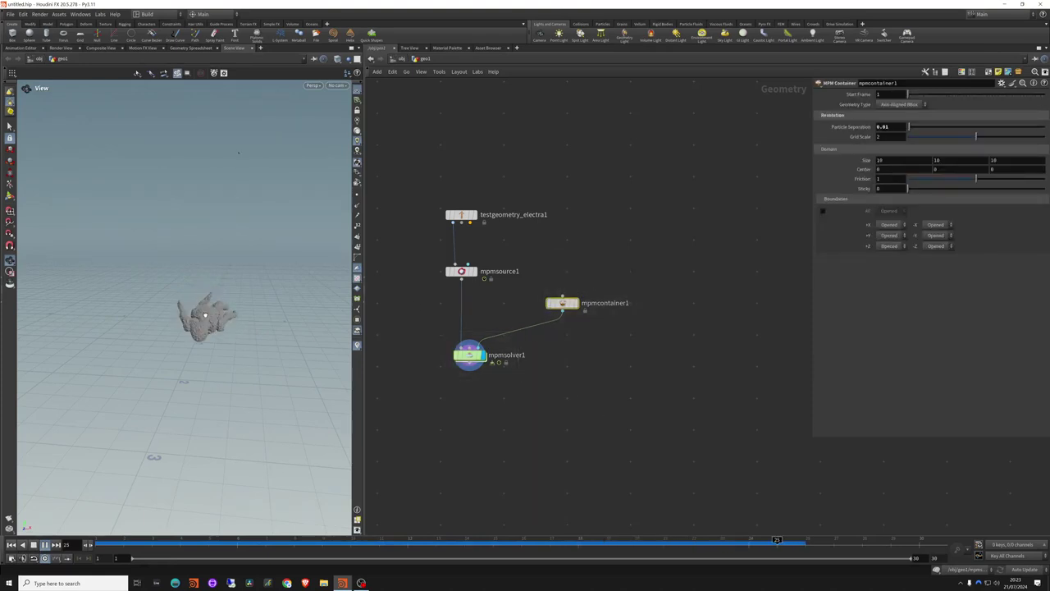
left_click(101, 544)
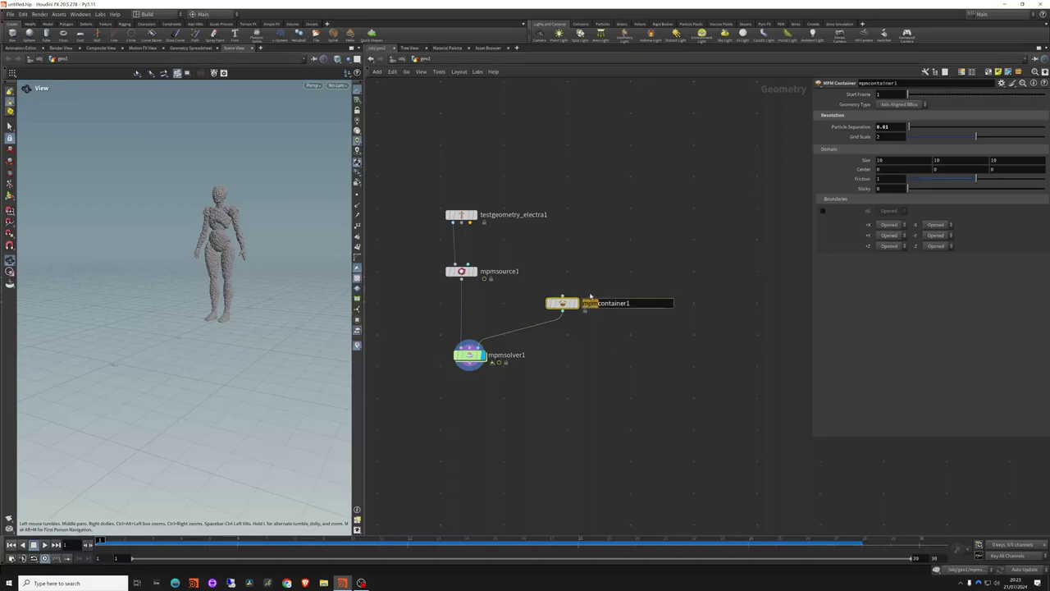
Move the MPM solver and container nodes slightly lower and set the container's particle separation to 0.015
left_click_drag(469, 355, 466, 373)
left_click_drag(561, 304, 553, 327)
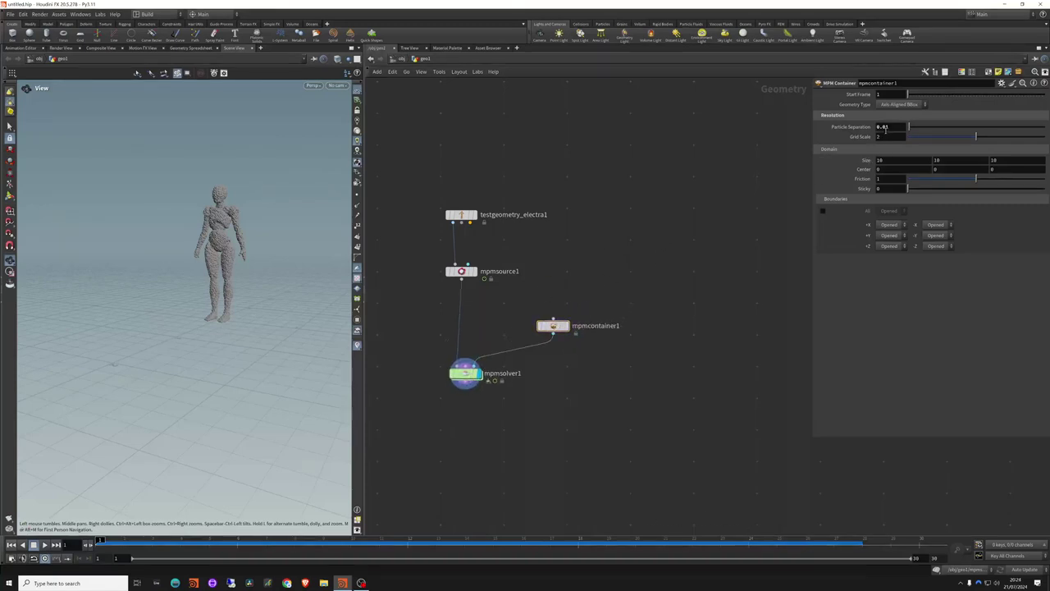
type("15")
key("Return")
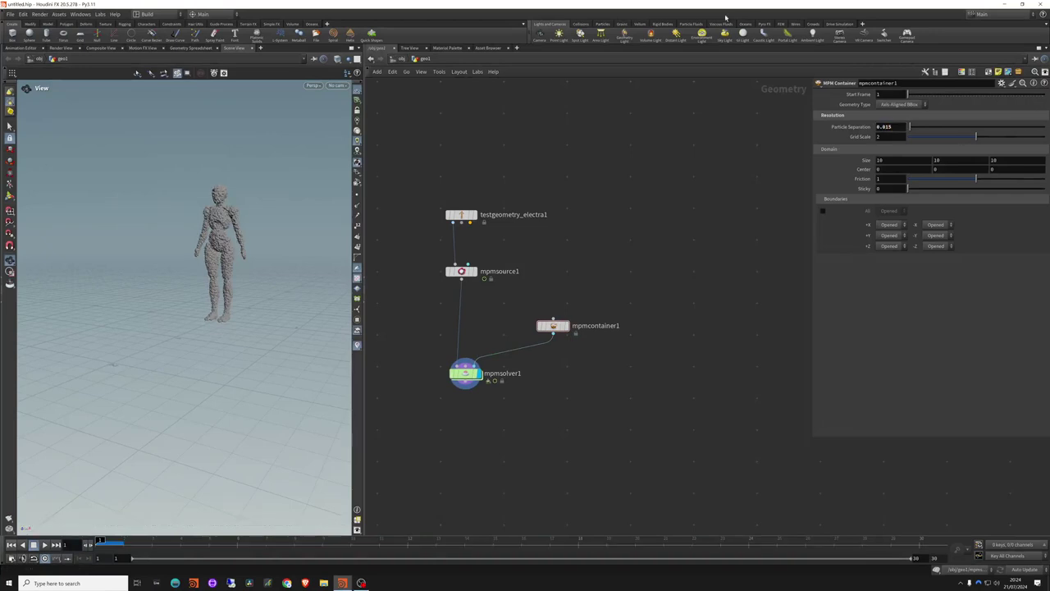
Spread the MPM source, solver and container nodes further apart in the network
left_click_drag(272, 217, 233, 219)
middle_click_drag(216, 230, 202, 252)
middle_click_drag(536, 344, 526, 324)
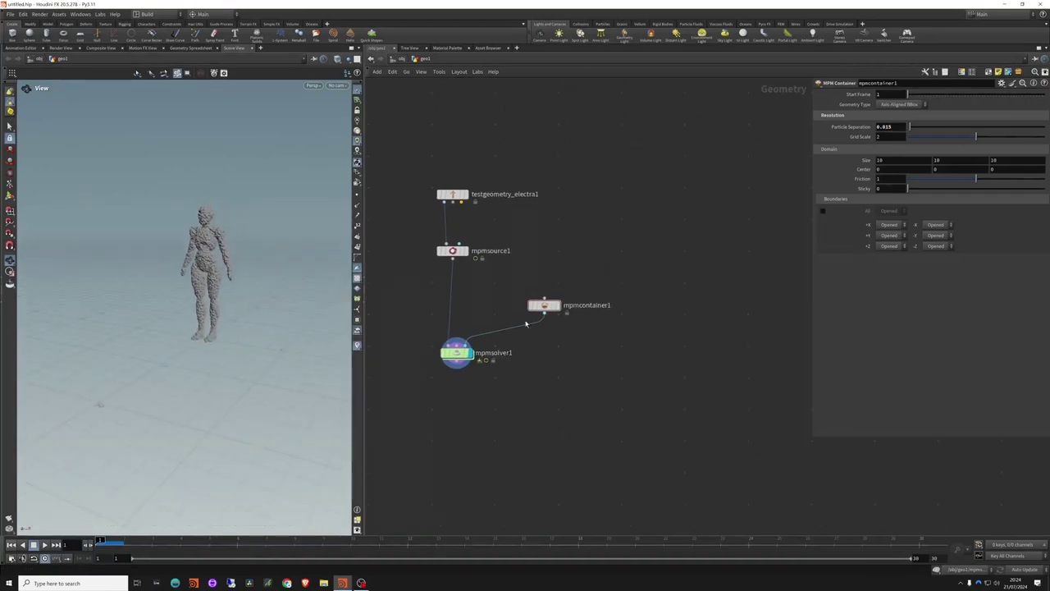
left_click_drag(457, 358, 468, 365)
left_click_drag(458, 256, 458, 270)
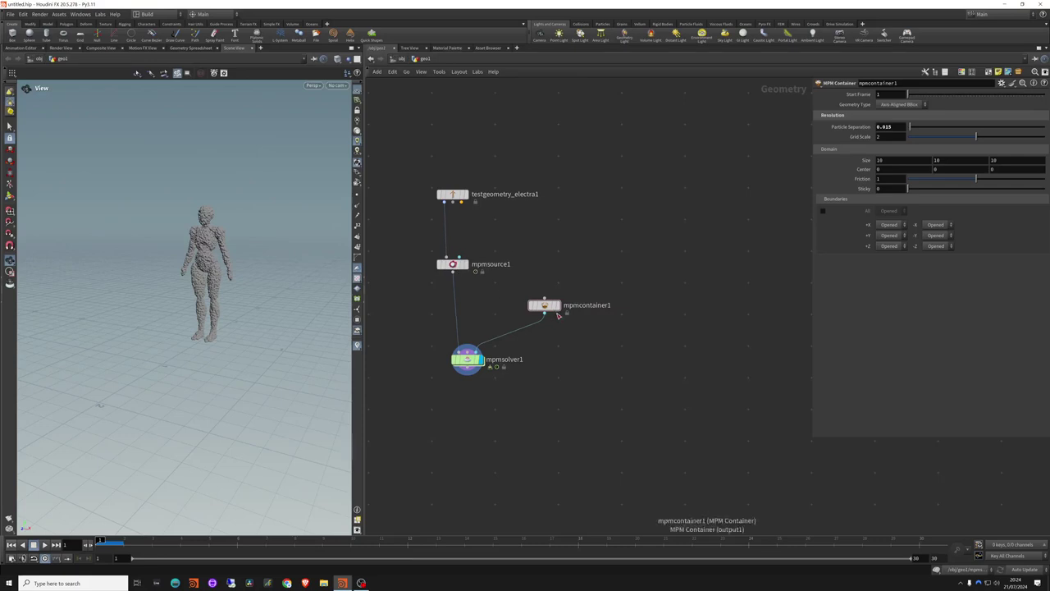
left_click_drag(544, 305, 564, 319)
Add a Box node above the MPM container
key("Tab")
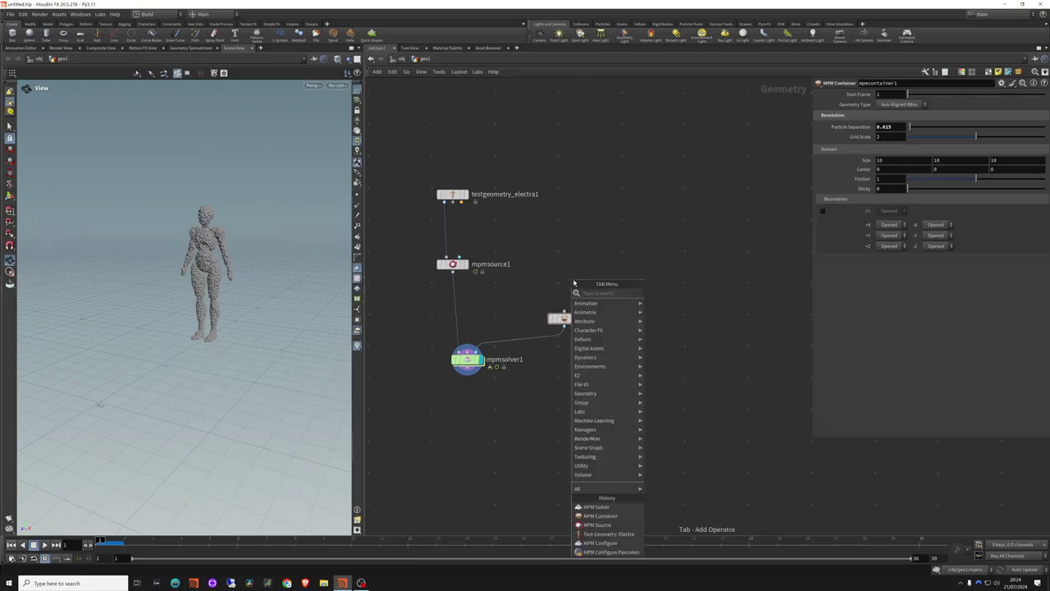
type("bo")
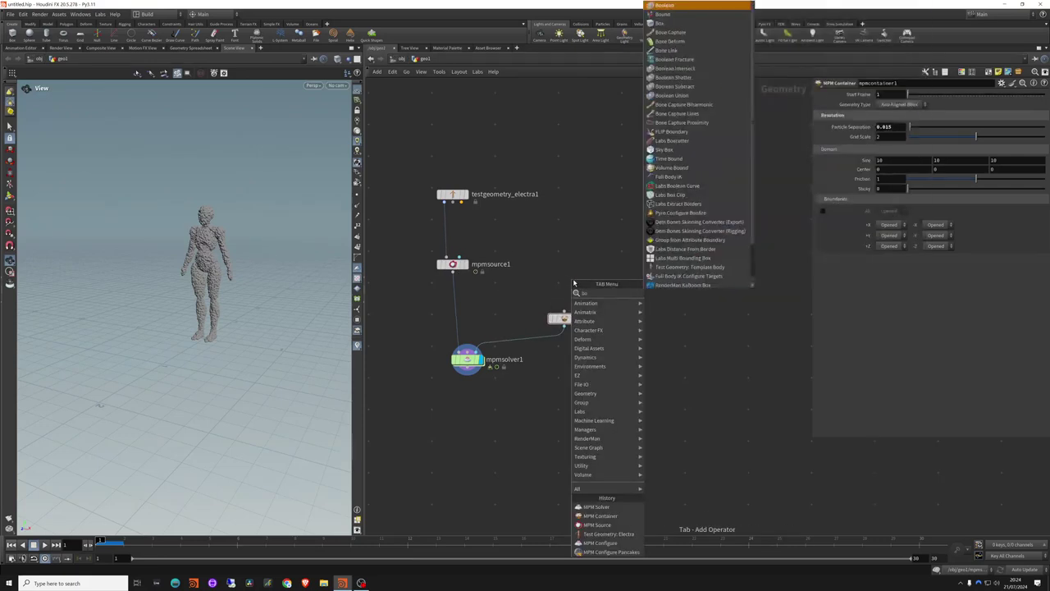
key("Down")
key("Down")
key("Down")
key("Down")
key("Down")
key("Up")
key("Up")
key("Up")
key("Return")
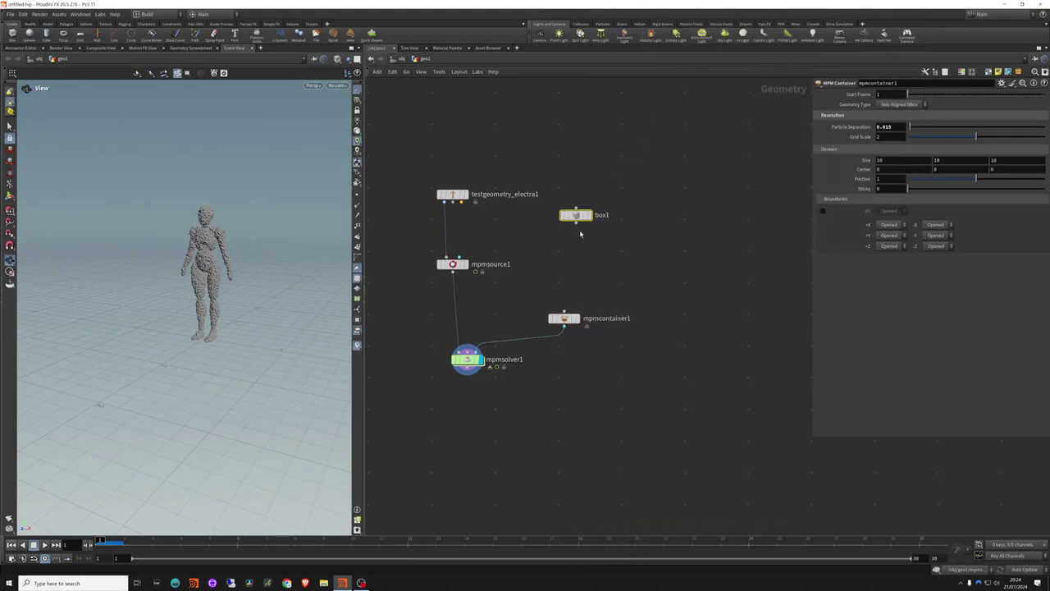
Add an MPM Collider node between the source and container and connect its output to the MPM solver
key("Tab")
type("coll")
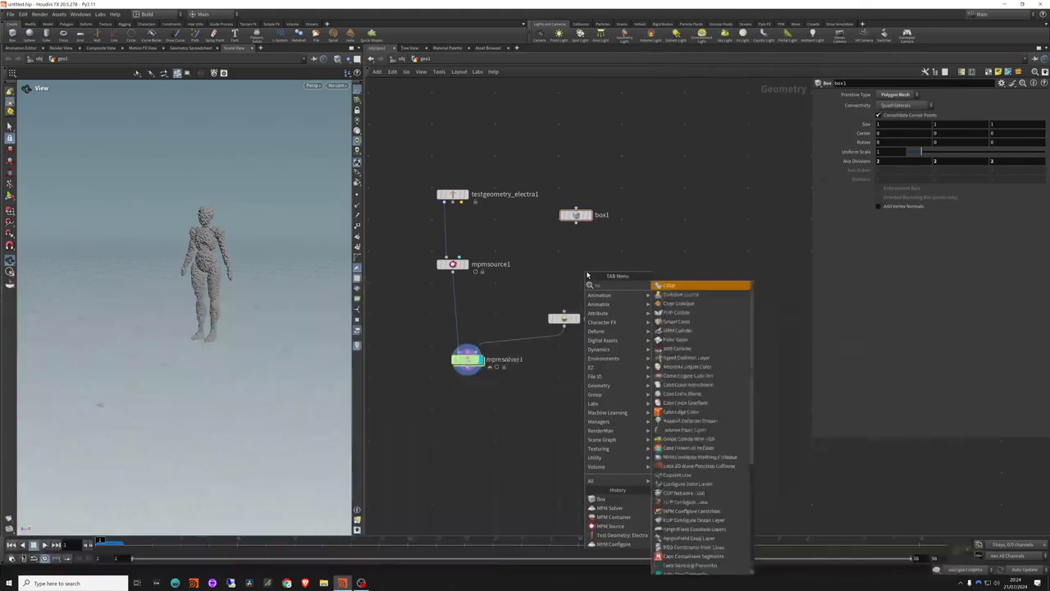
type("idmpm")
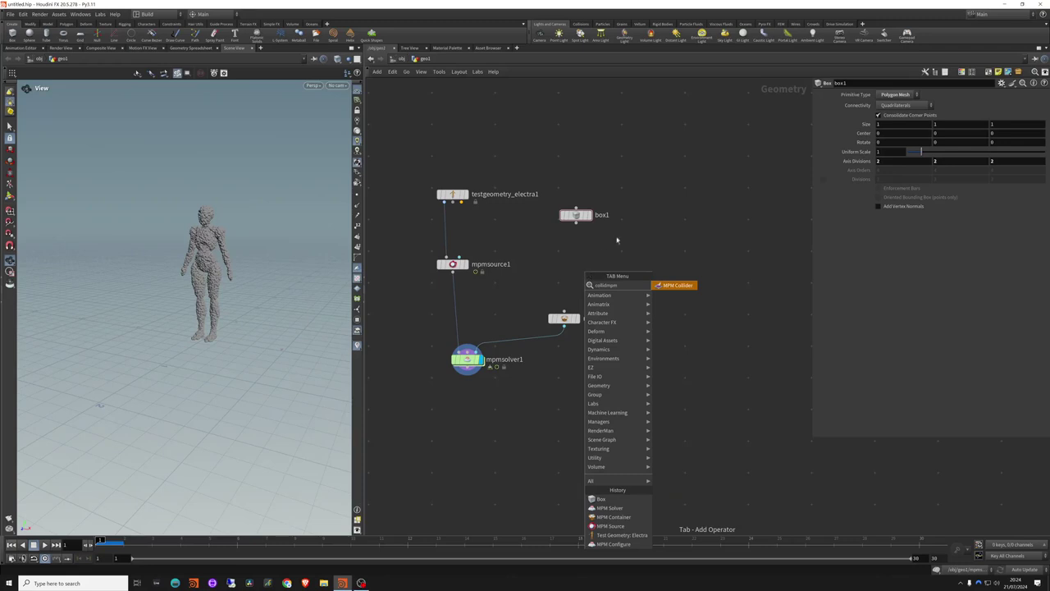
left_click(677, 287)
left_click(505, 306)
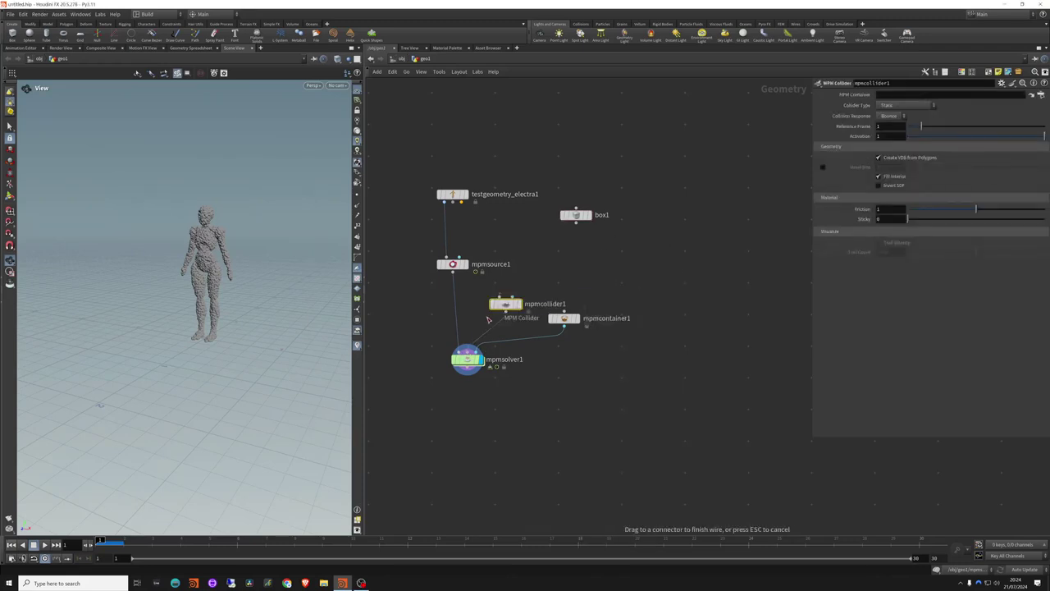
left_click_drag(506, 309, 495, 309)
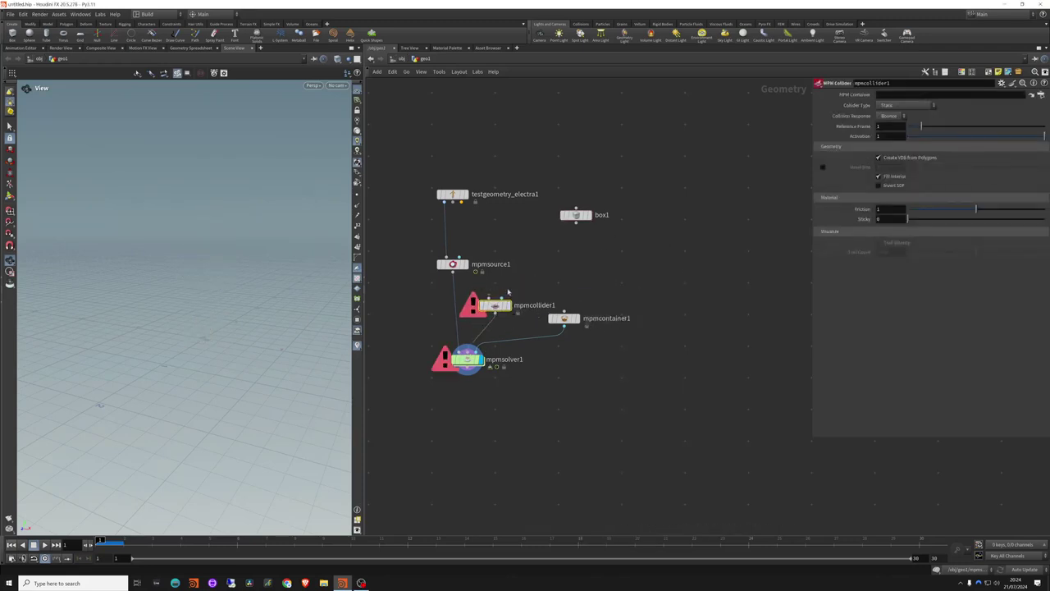
Reference mpmcontainer1 as the collider's MPM container and connect the box to the collider's first input
left_click_drag(564, 318, 896, 97)
left_click(486, 381)
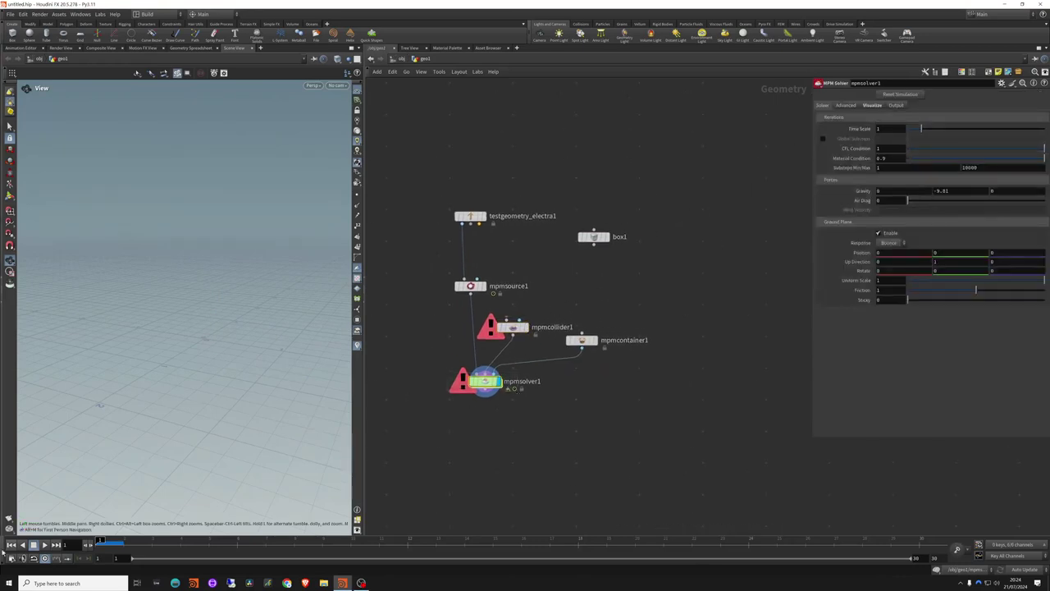
left_click(581, 340)
left_click_drag(513, 326, 538, 316)
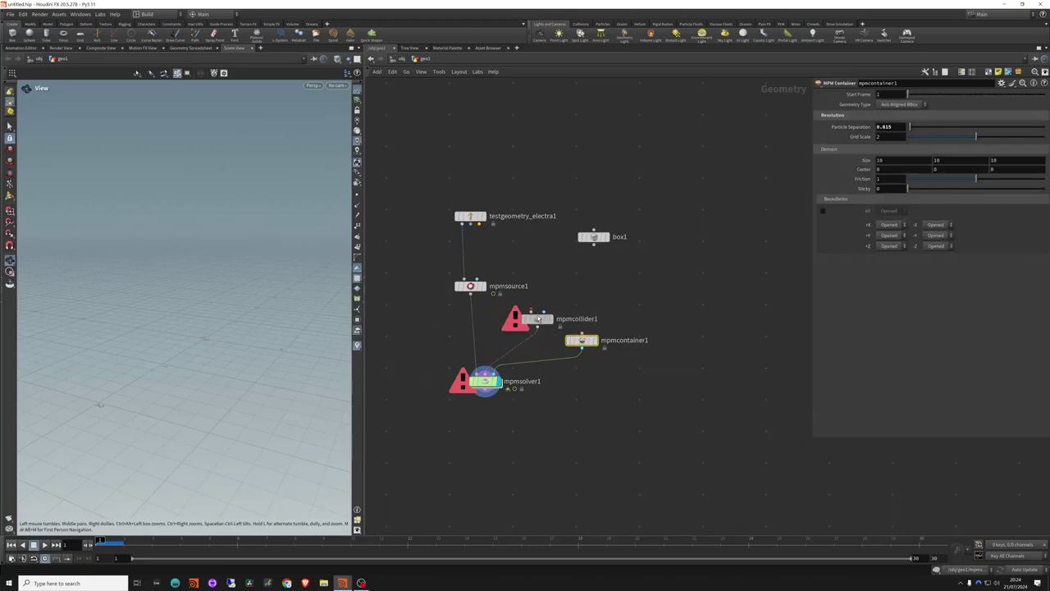
left_click_drag(595, 247, 532, 315)
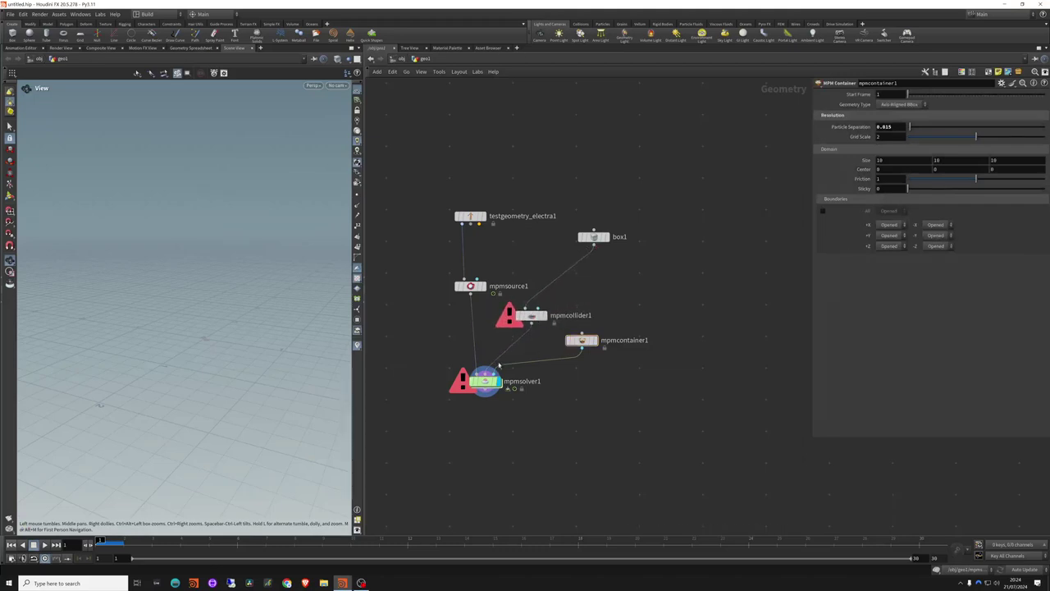
Check the parameters of the MPM collider, solver and container nodes for the cause of the errors
left_click(530, 317)
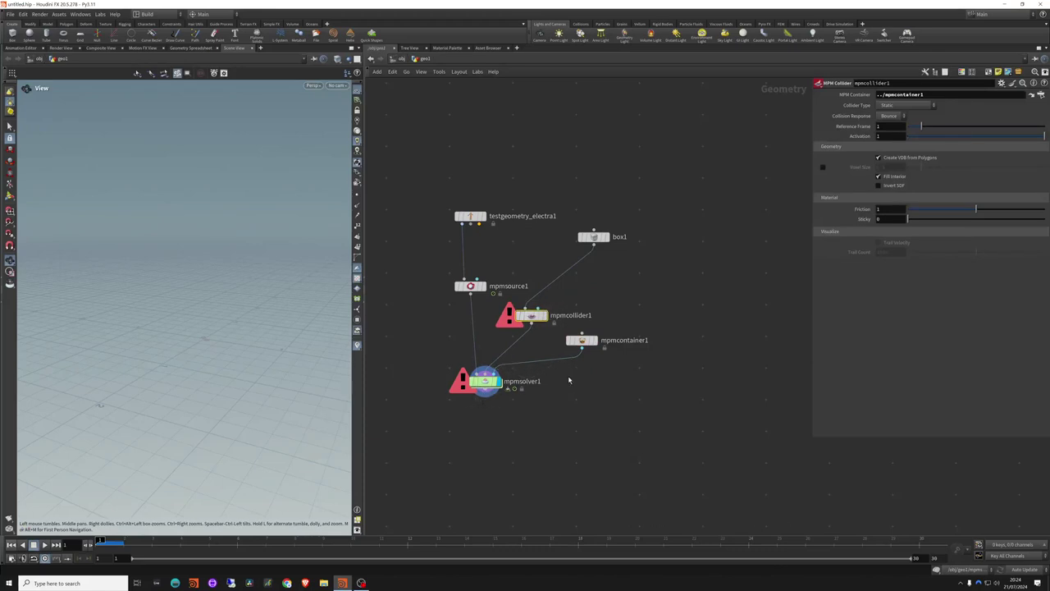
left_click(485, 381)
left_click(531, 315)
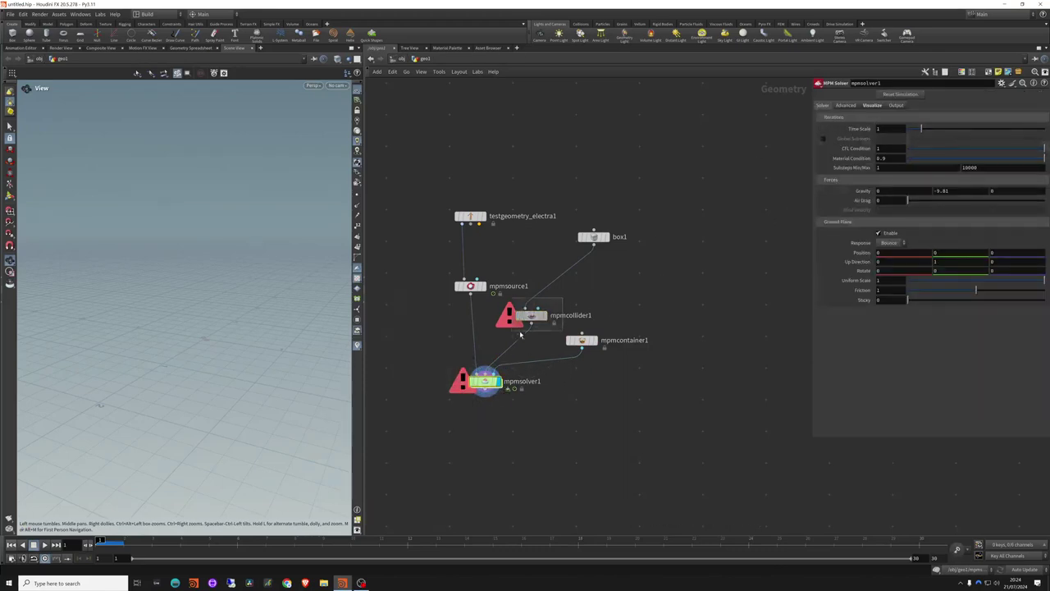
left_click(581, 339)
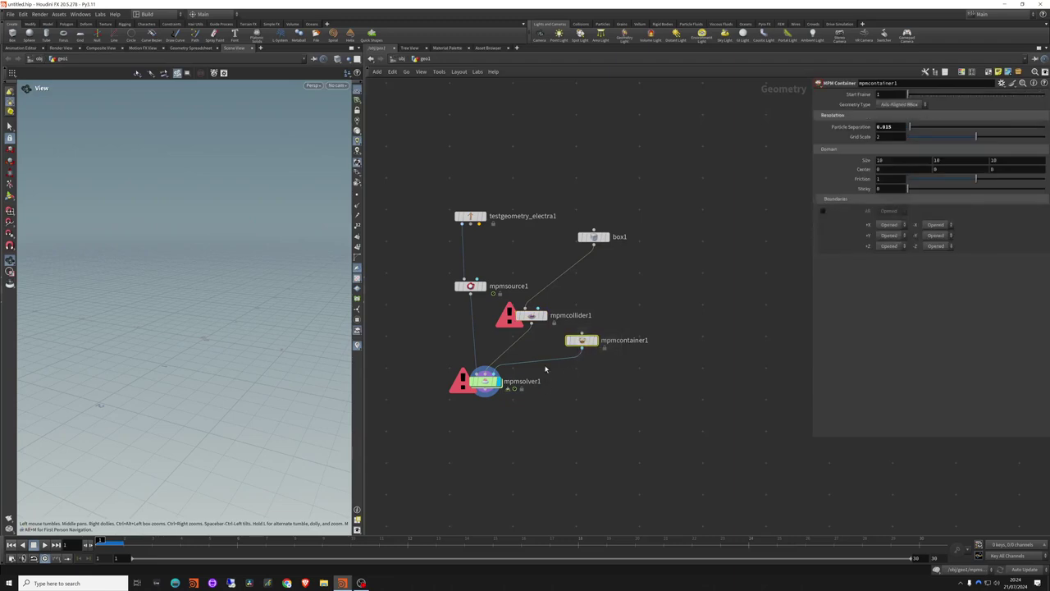
Move the box node closer to the MPM collider and inspect the collider's error information
left_click(531, 316)
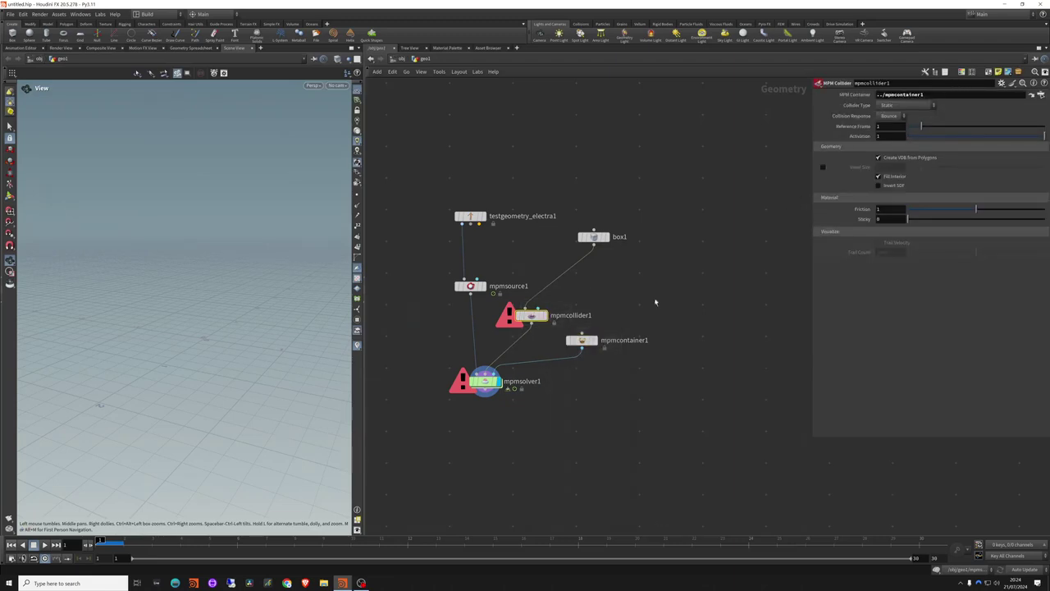
left_click_drag(599, 238, 555, 274)
left_click(509, 314)
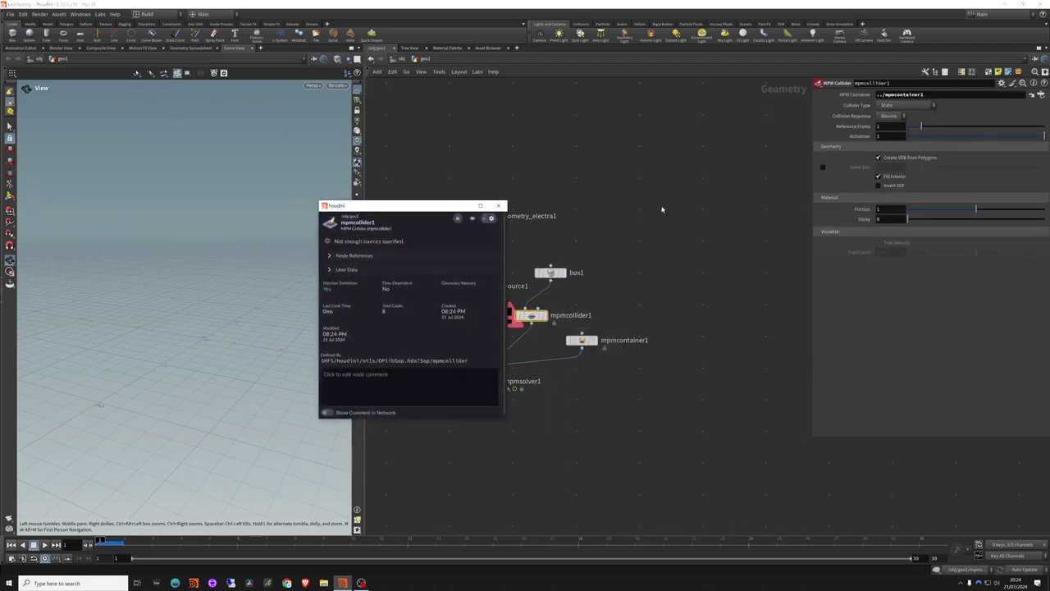
left_click(497, 206)
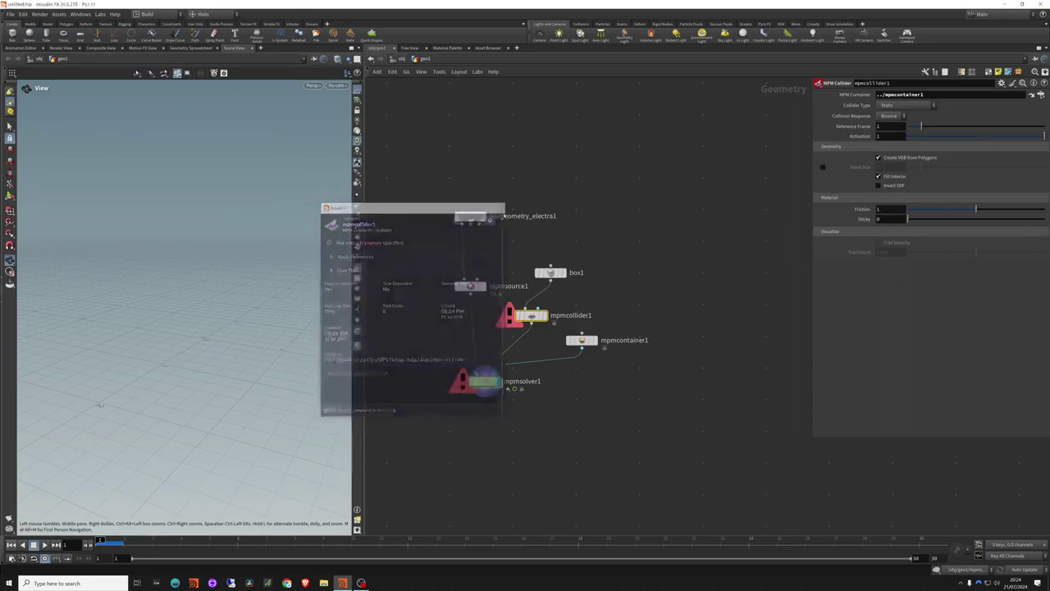
Space the Electra source branch apart from the box, collider and container nodes, and recook the simulation
left_click_drag(482, 179, 455, 319)
left_click_drag(459, 290, 405, 302)
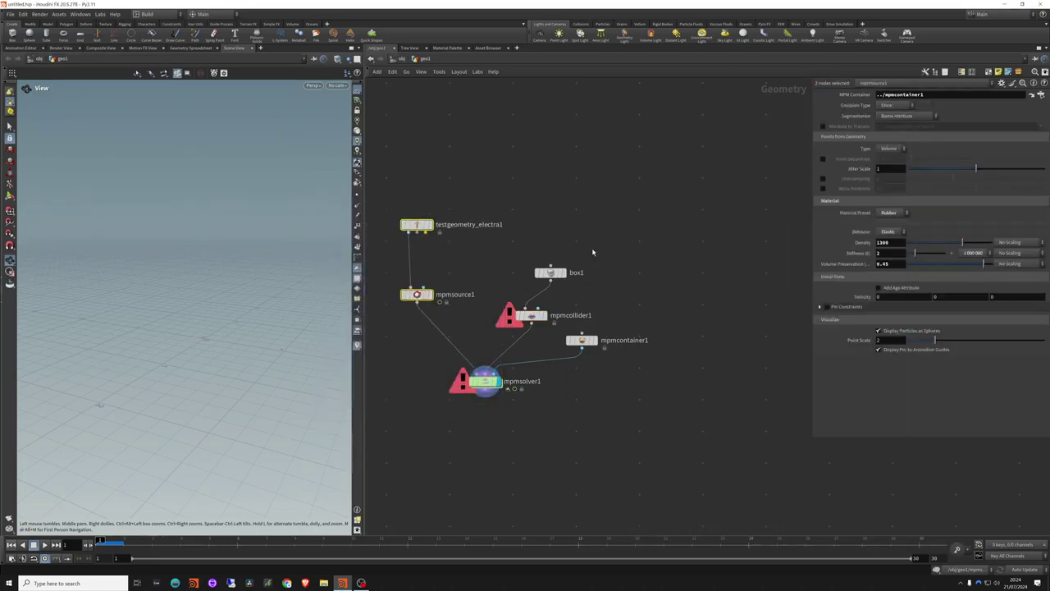
left_click_drag(578, 240, 518, 346)
mouse_move(558, 276)
left_mouse_down()
mouse_move(533, 283)
mouse_move(569, 276)
left_mouse_up()
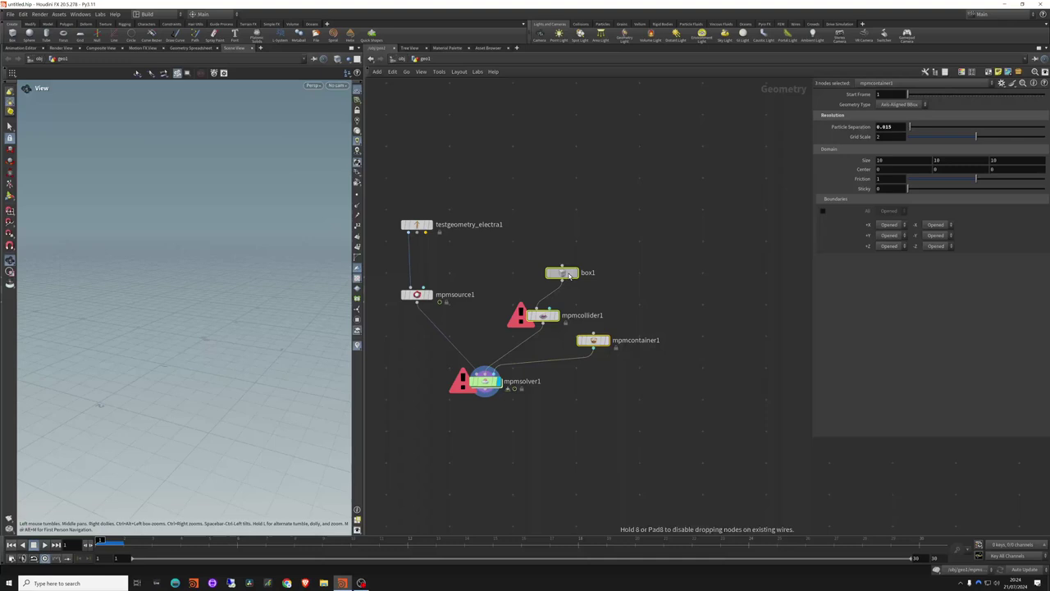
left_click(538, 348)
left_click(102, 541)
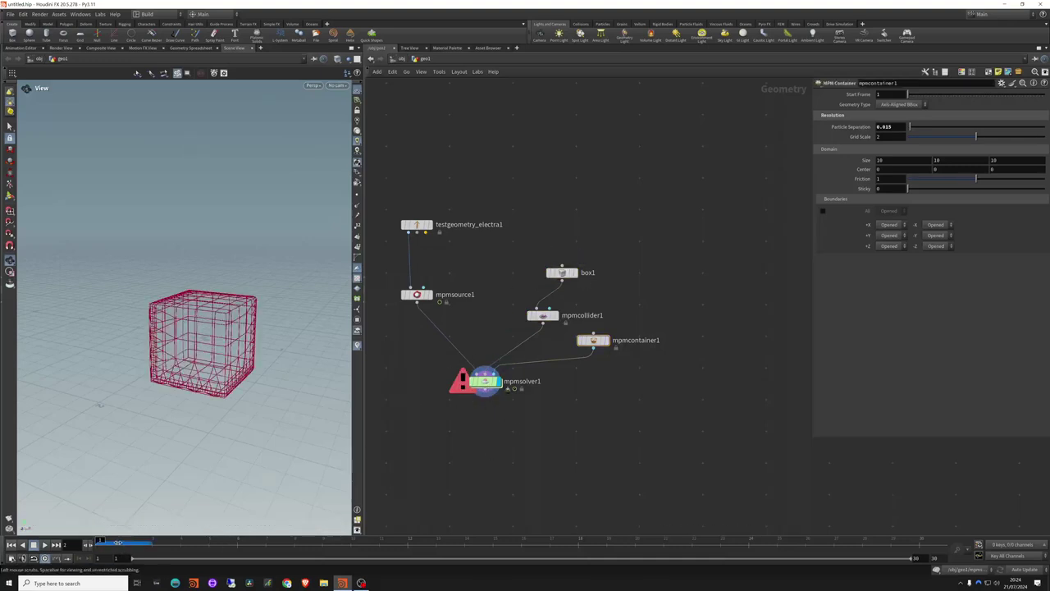
left_click(502, 364)
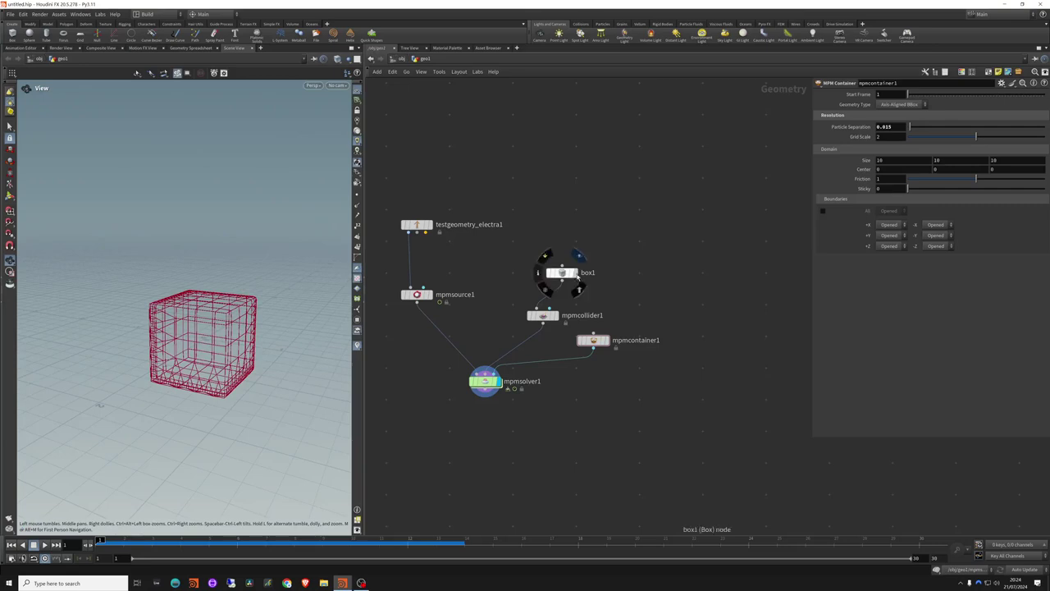
Show the box and the Electra test geometry as templates to compare their positions in the viewport
left_click(580, 291)
scroll(142, 297, "down", 4)
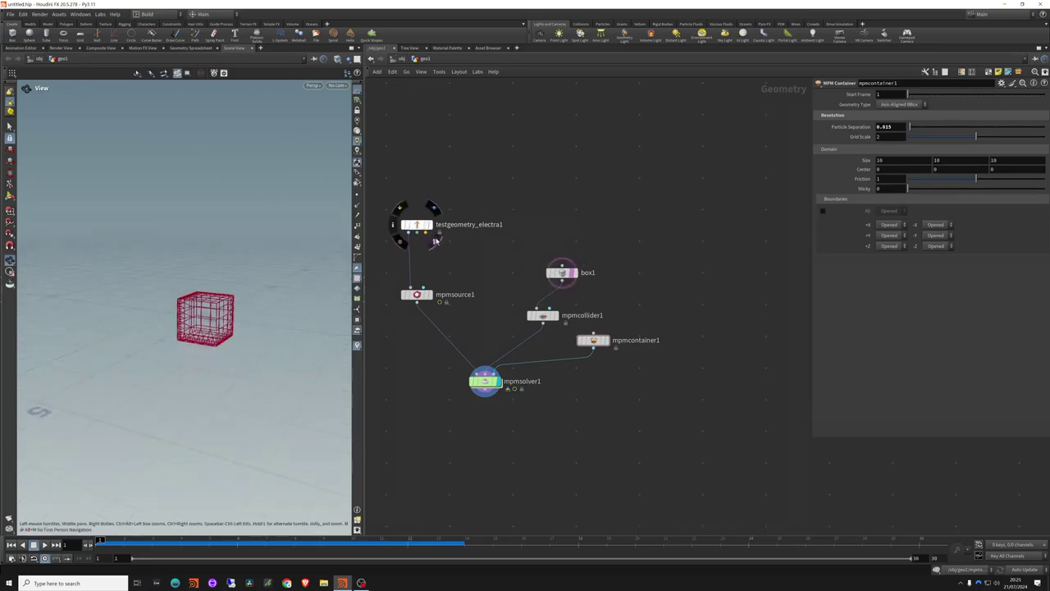
left_click(435, 241)
scroll(155, 298, "down", 4)
left_click_drag(160, 296, 249, 282)
Insert a Transform node between the Electra geometry and the MPM source, display it and set its Y translation to 1.1
left_click(417, 224)
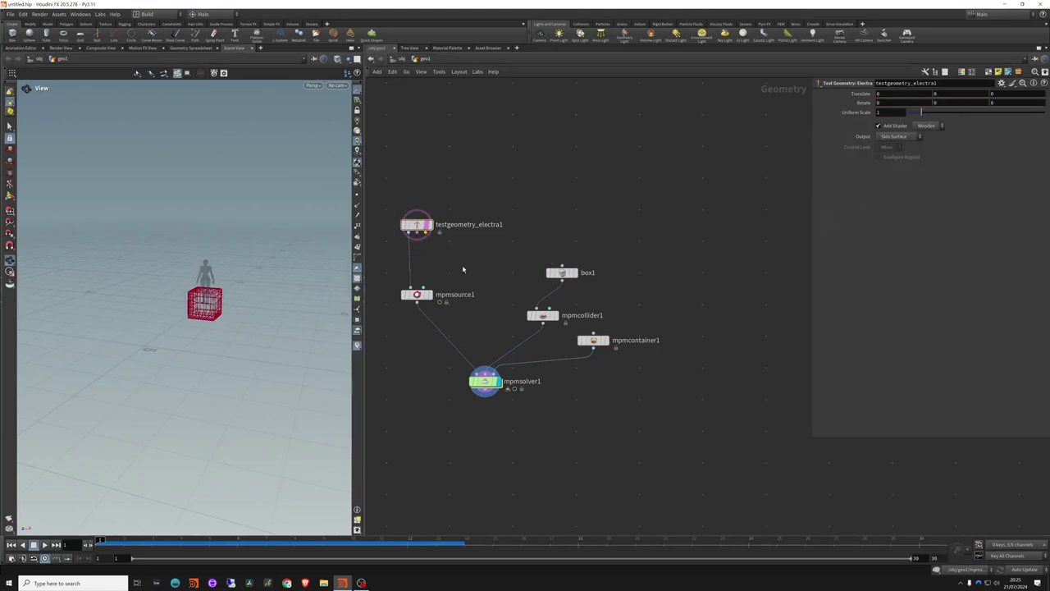
key("Tab")
type("transf")
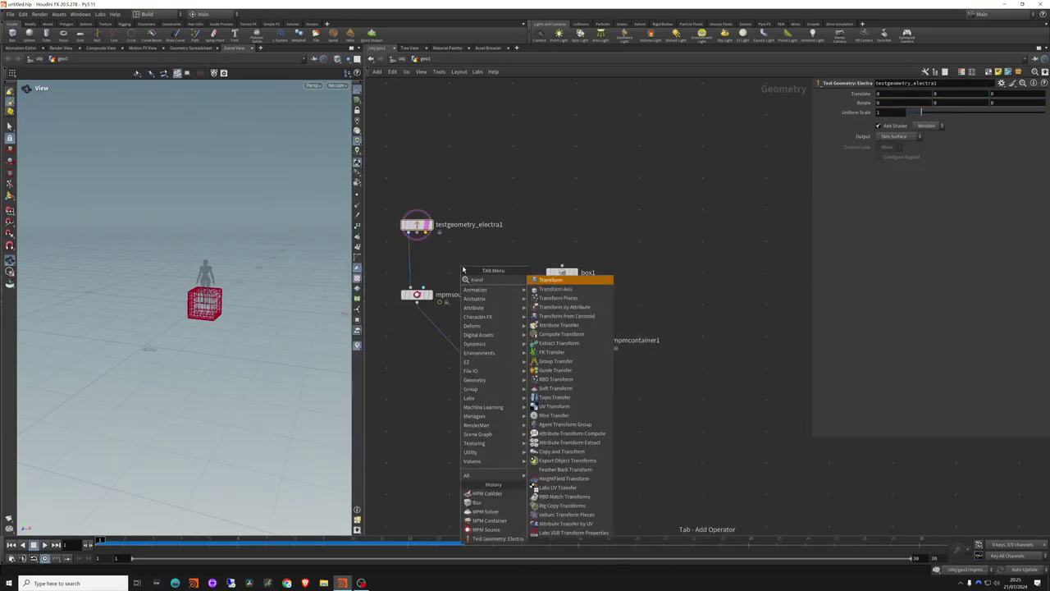
key("Return")
left_click(414, 265)
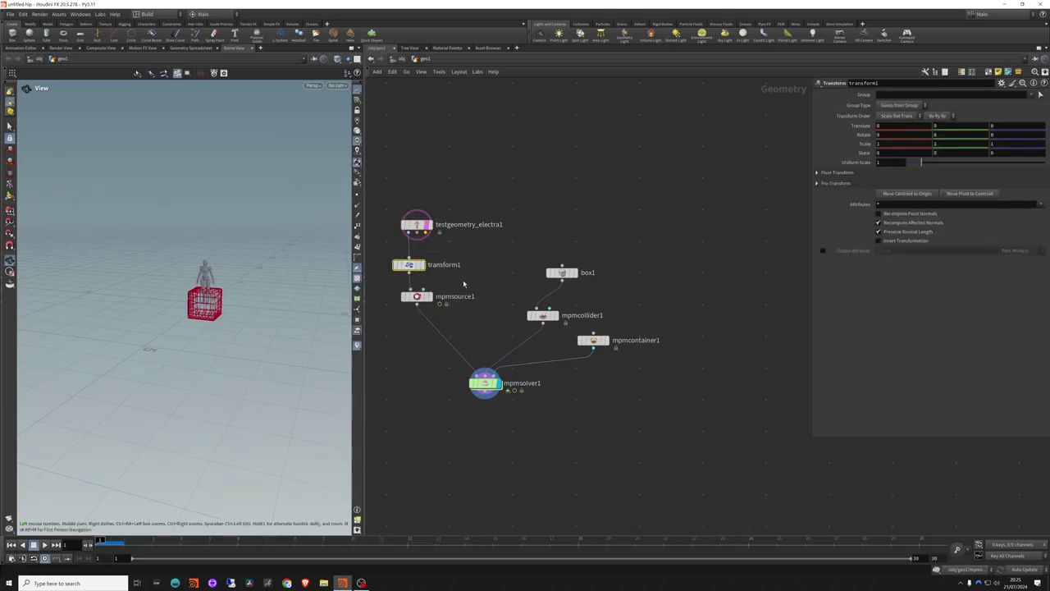
left_click(420, 264)
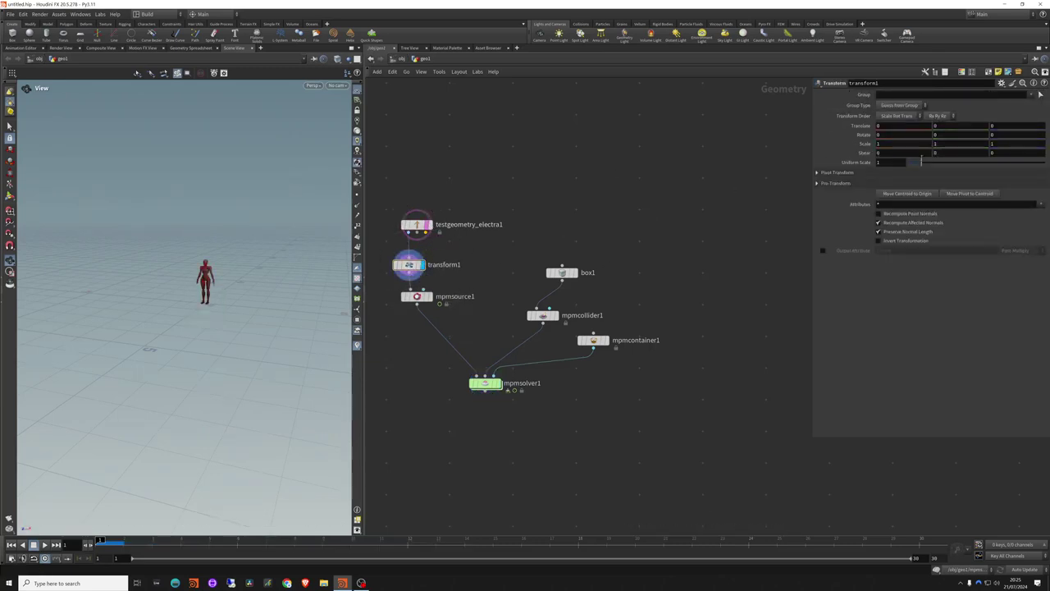
middle_click_drag(957, 125, 1002, 125)
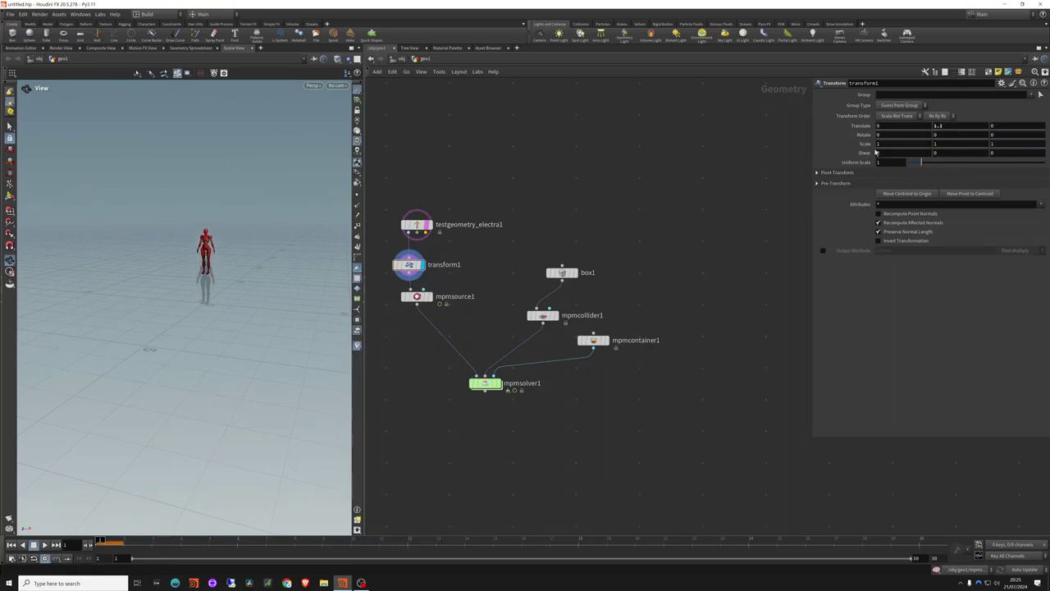
Show the box temporarily as a template to check the raised figure's position above it
left_click(572, 274)
left_click(579, 286)
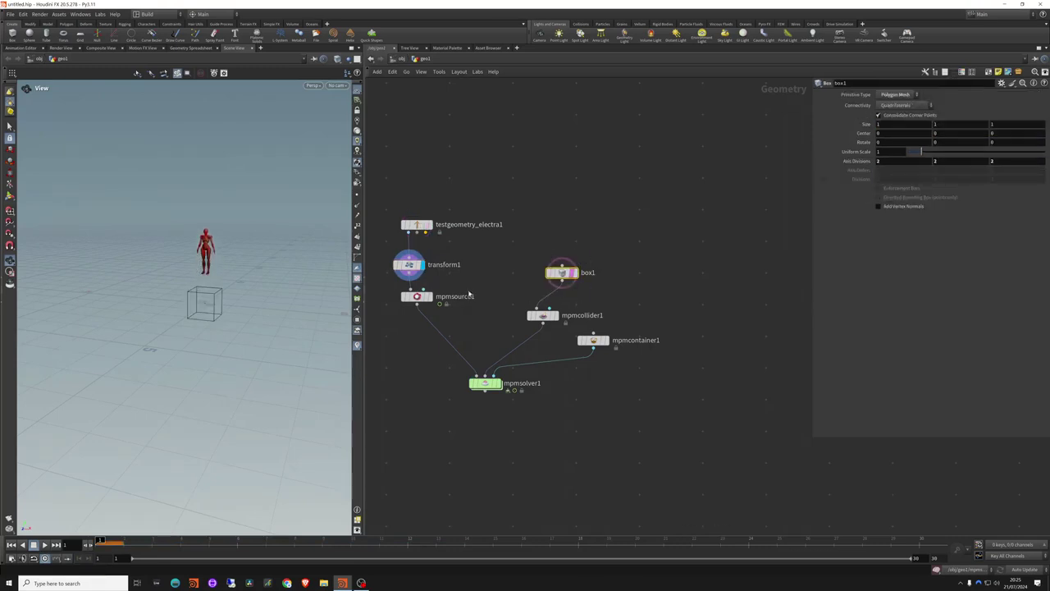
mouse_move(215, 293)
left_mouse_down()
mouse_move(168, 307)
mouse_move(200, 301)
left_mouse_up()
left_click(491, 240)
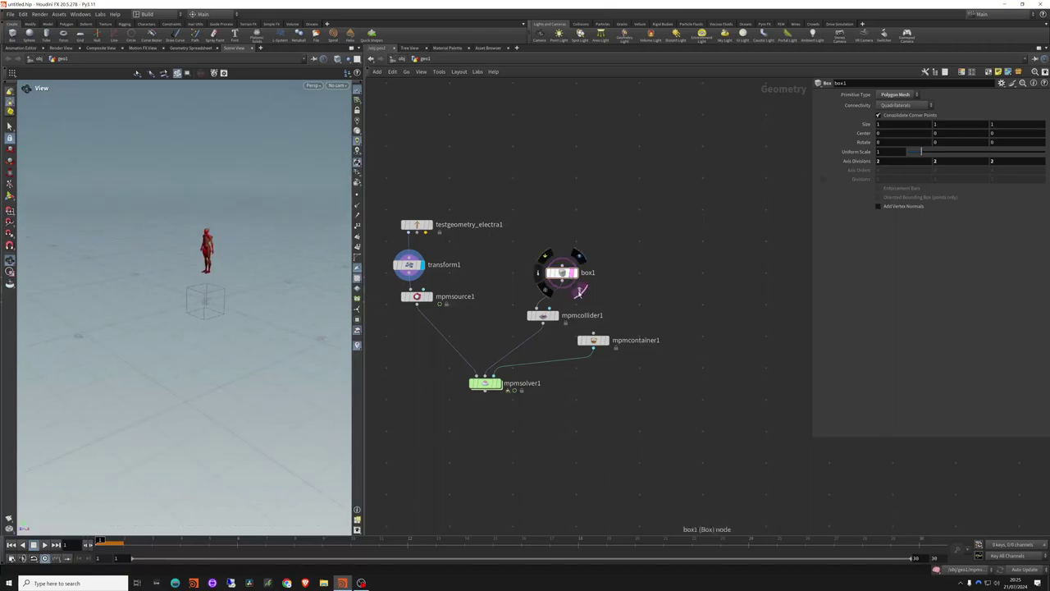
left_click(572, 291)
Display the MPM solver, play the simulation of the raised figure falling onto the box, and return to the first frame
left_click_drag(391, 376, 532, 418)
left_click_drag(250, 298, 193, 322)
left_click(45, 544)
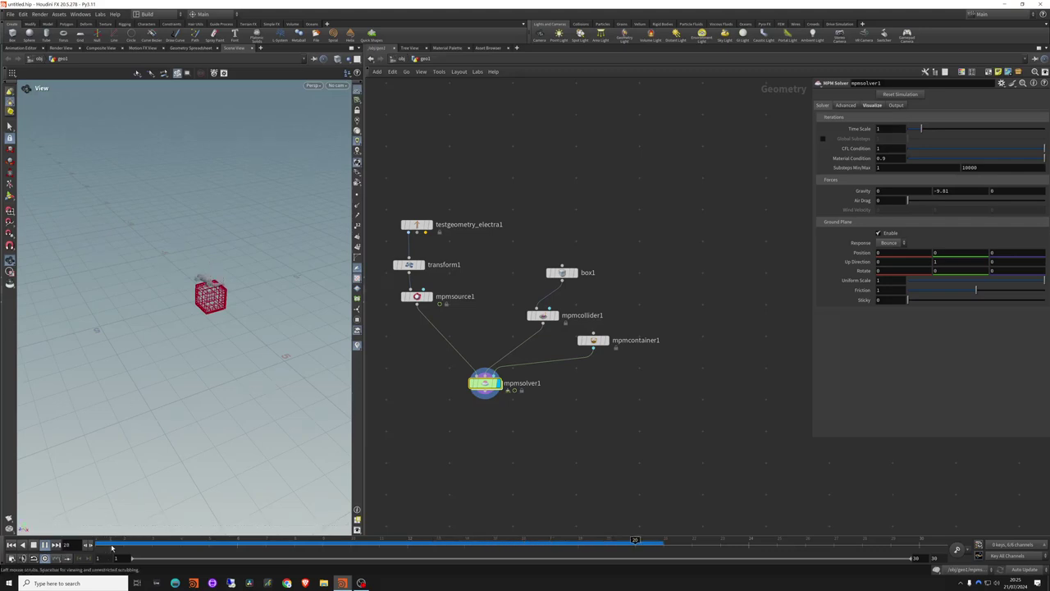
left_click(12, 544)
left_click_drag(207, 300, 247, 244)
scroll(247, 244, "up", 3)
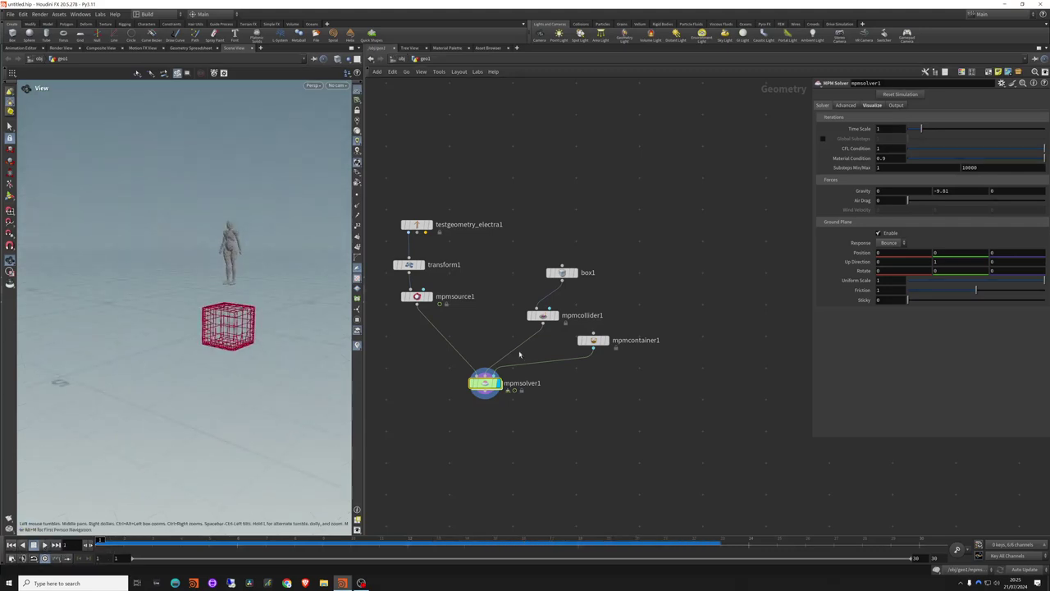
Tidy the network layout by repositioning the box, MPM solver and MPM container nodes
left_click_drag(562, 273, 547, 277)
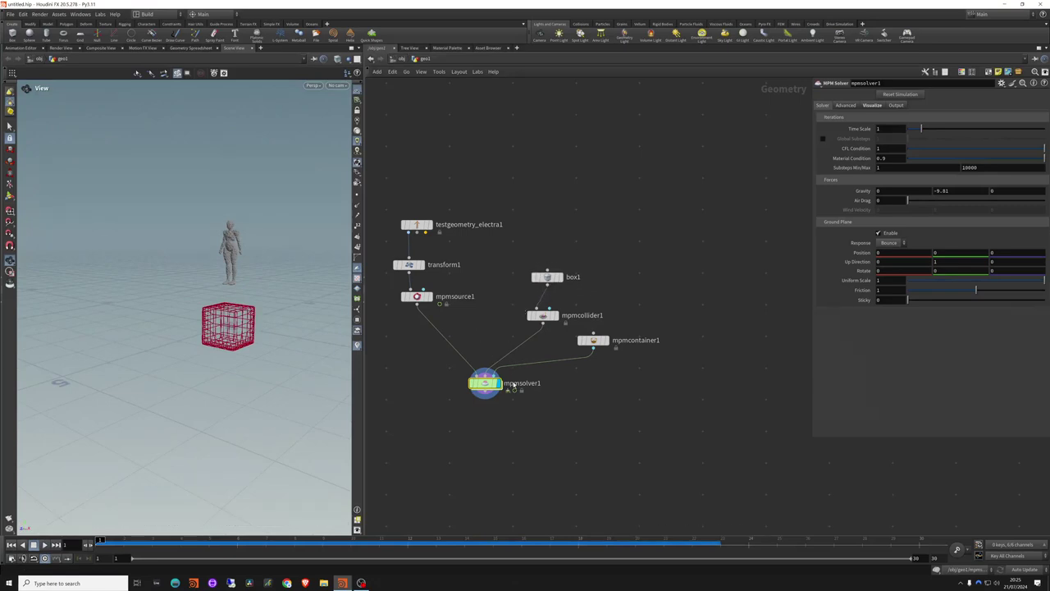
left_click_drag(513, 384, 508, 390)
left_click_drag(594, 340, 585, 360)
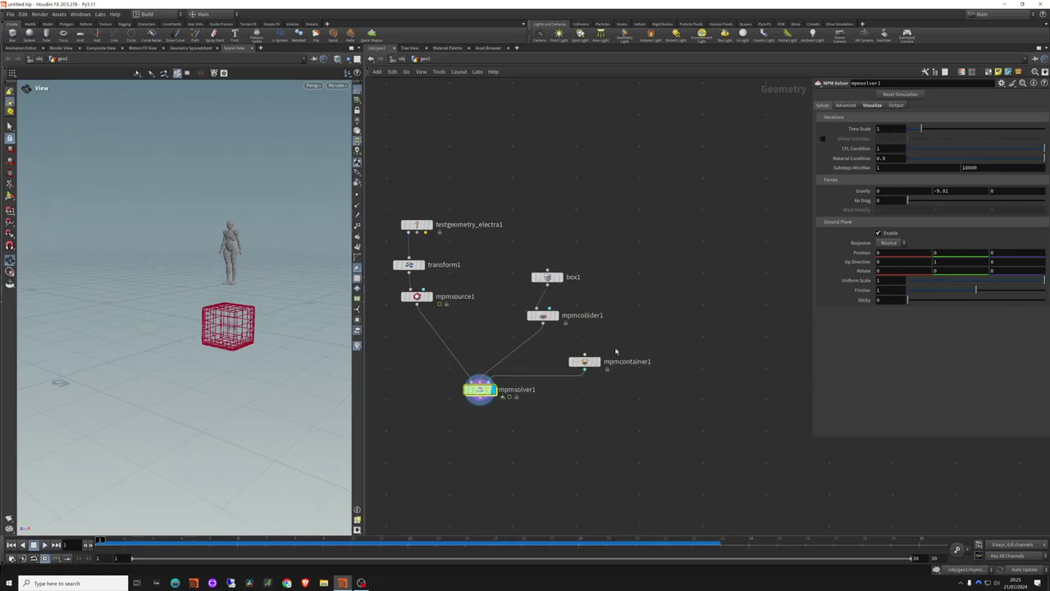
left_click_drag(424, 370, 491, 413)
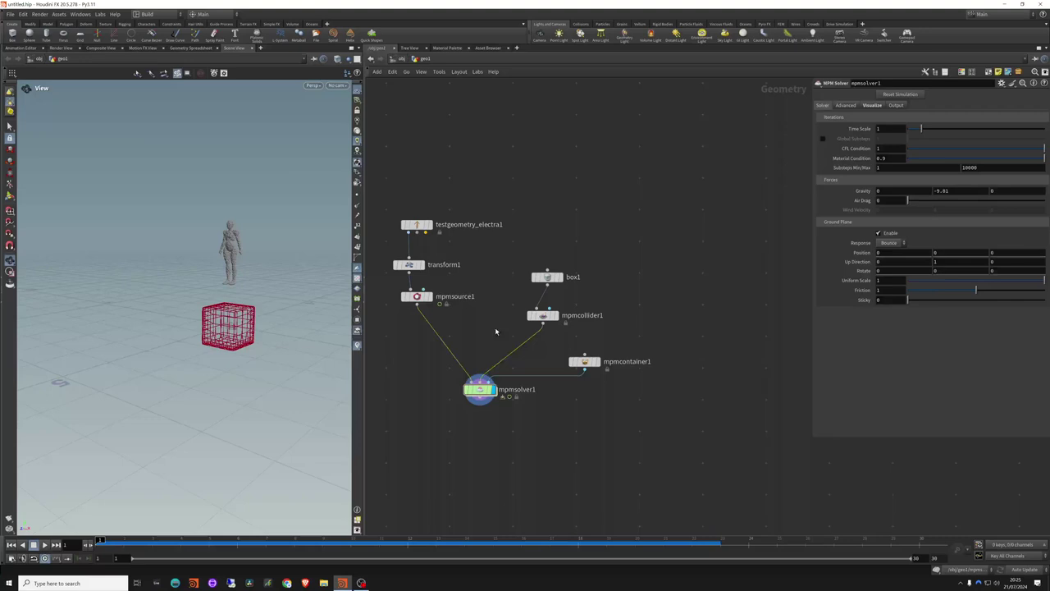
Set the MPM source's material preset to Metal, test the simulation and return to the first frame
left_click(416, 296)
left_click(890, 213)
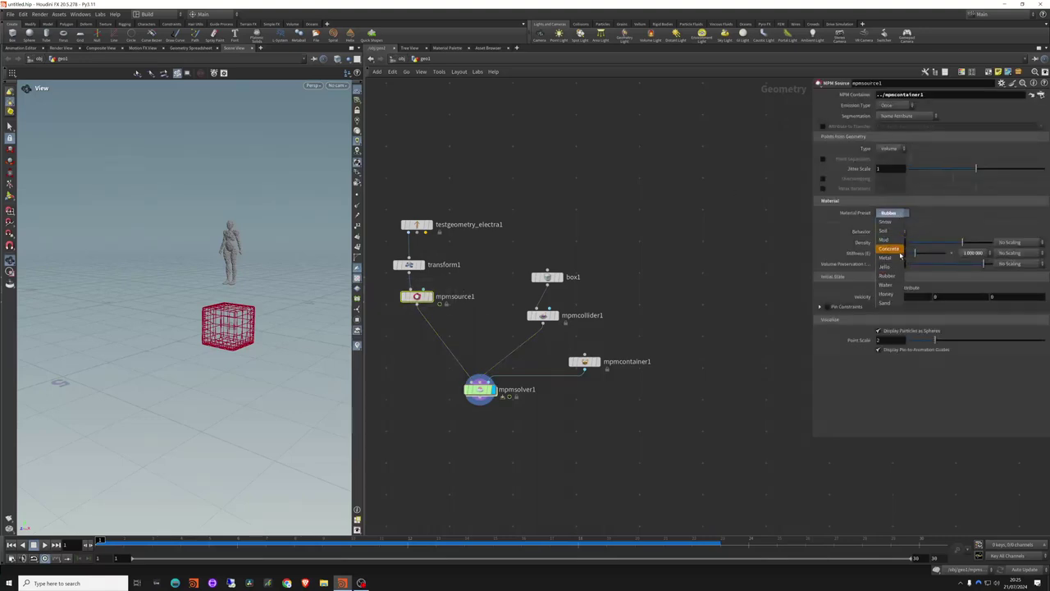
left_click(902, 278)
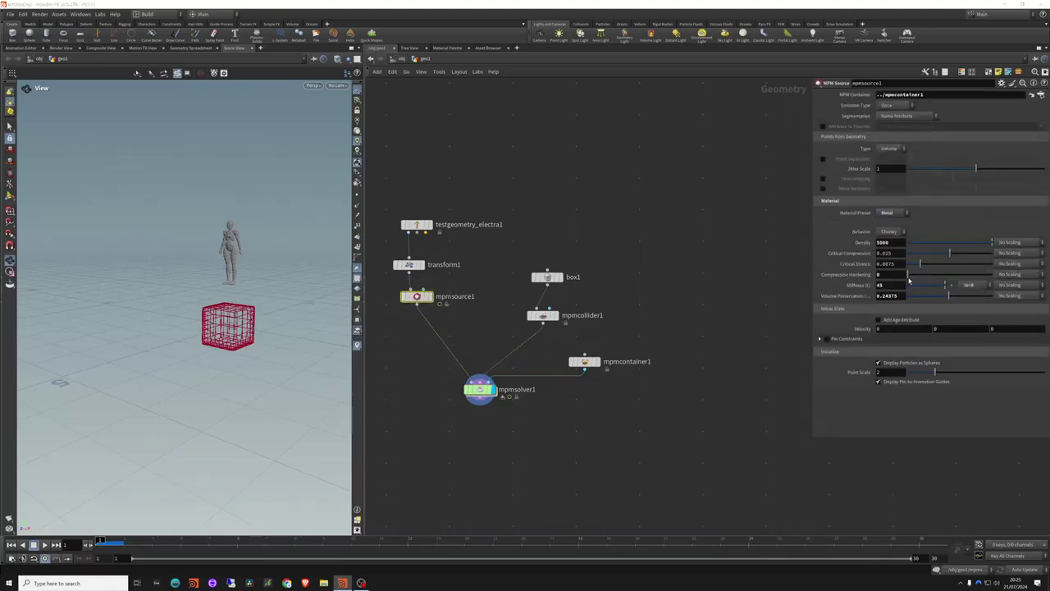
left_click(888, 214)
left_click(708, 298)
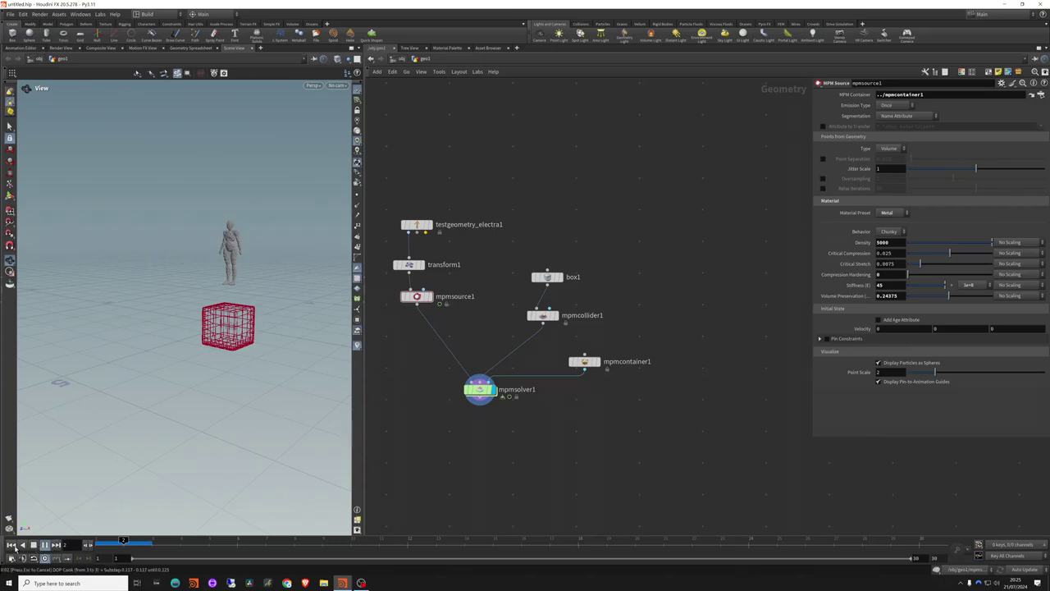
left_click(12, 546)
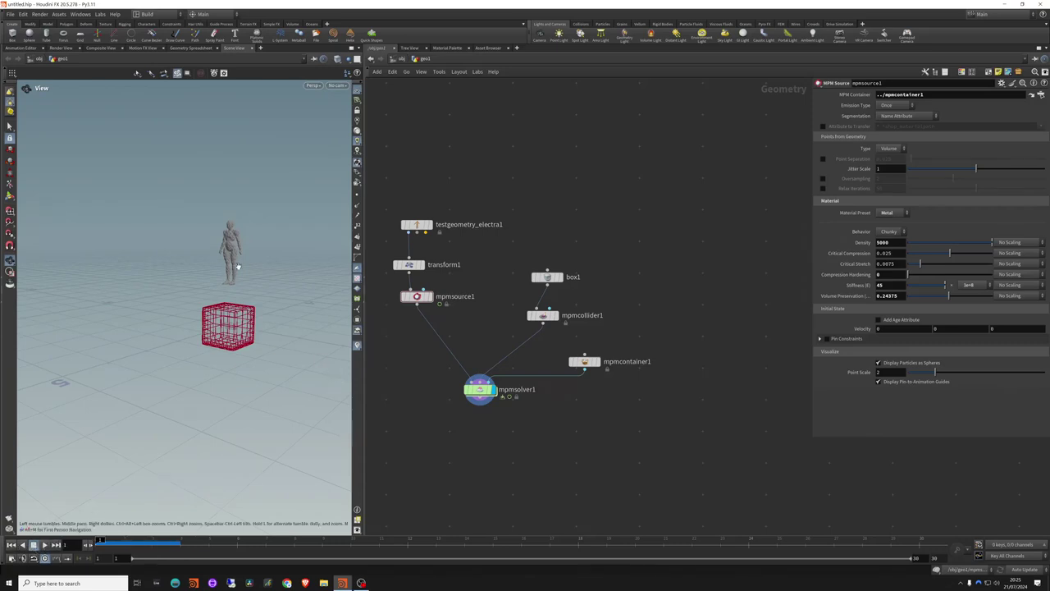
Set the MPM source's stiffness to 1 and review the metal figure's simulation on the box from several angles
left_click_drag(237, 266, 276, 269)
double_click(894, 285)
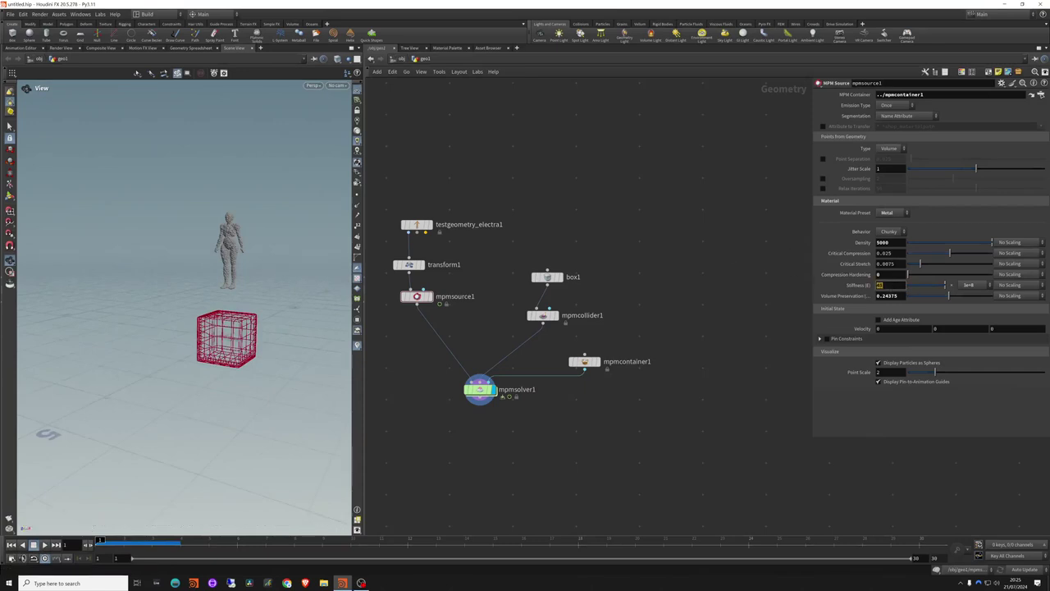
type("1")
key("Return")
mouse_move(169, 291)
left_mouse_down()
mouse_move(231, 291)
mouse_move(181, 302)
left_mouse_up()
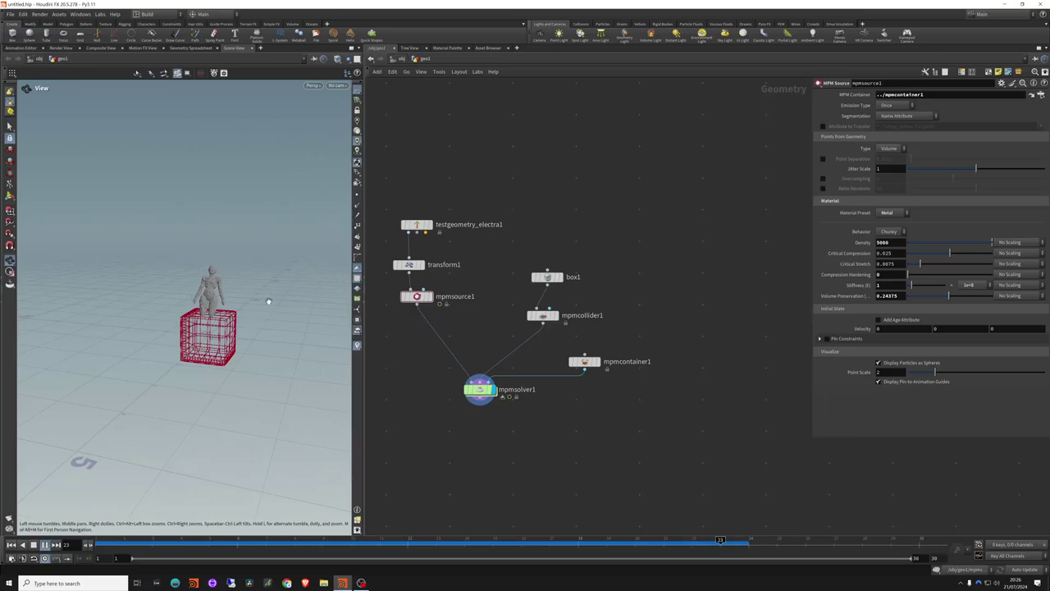
left_click_drag(267, 301, 154, 317)
left_click(34, 546)
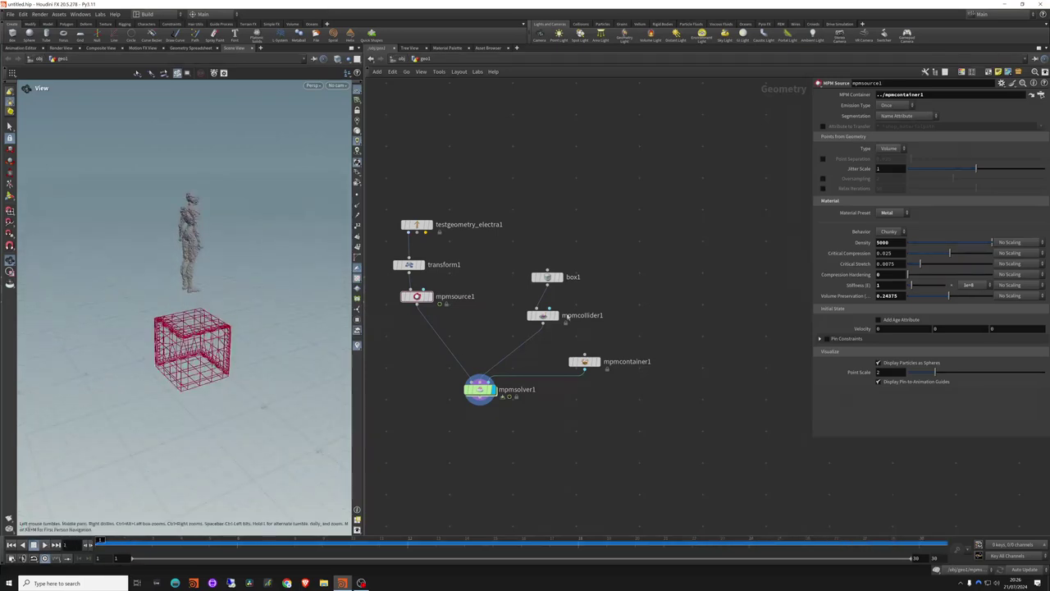
Thin the collider box to a Z size of about 0.146 with its viewport handles
left_click(547, 277)
key("Return")
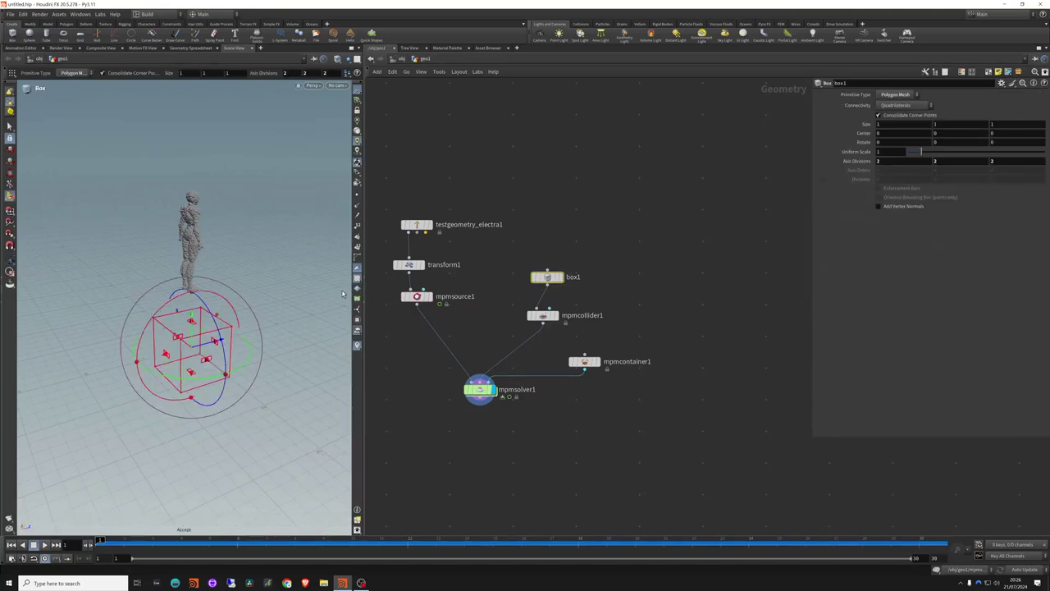
left_click_drag(217, 341, 181, 349)
Move the thin box under the figure, centering it at about 0.024, 0.479, -0.044 using the top and front views
key("space+2")
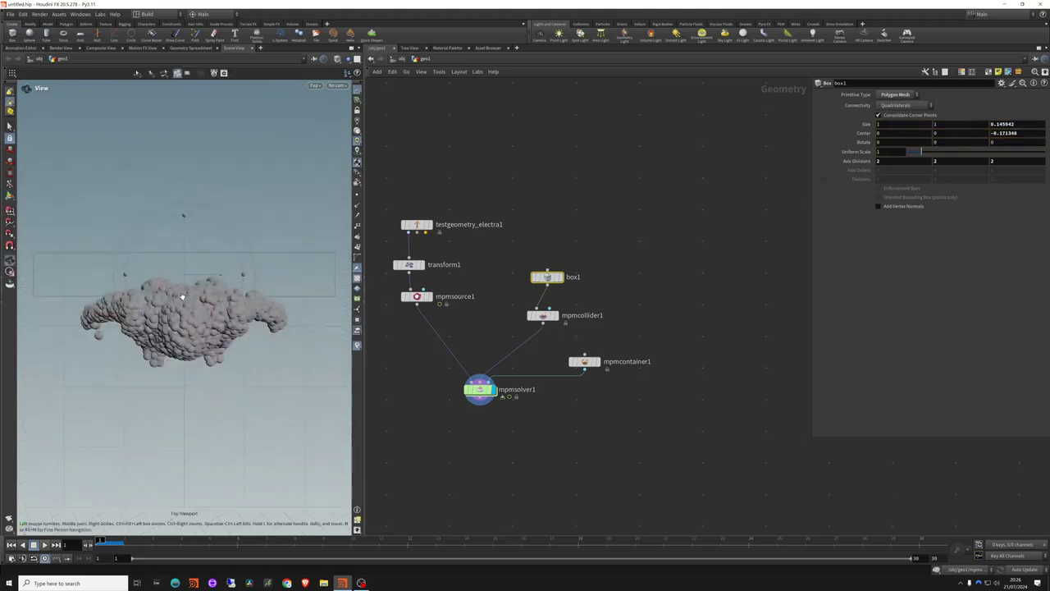
left_click_drag(184, 279, 180, 326)
key("space+1")
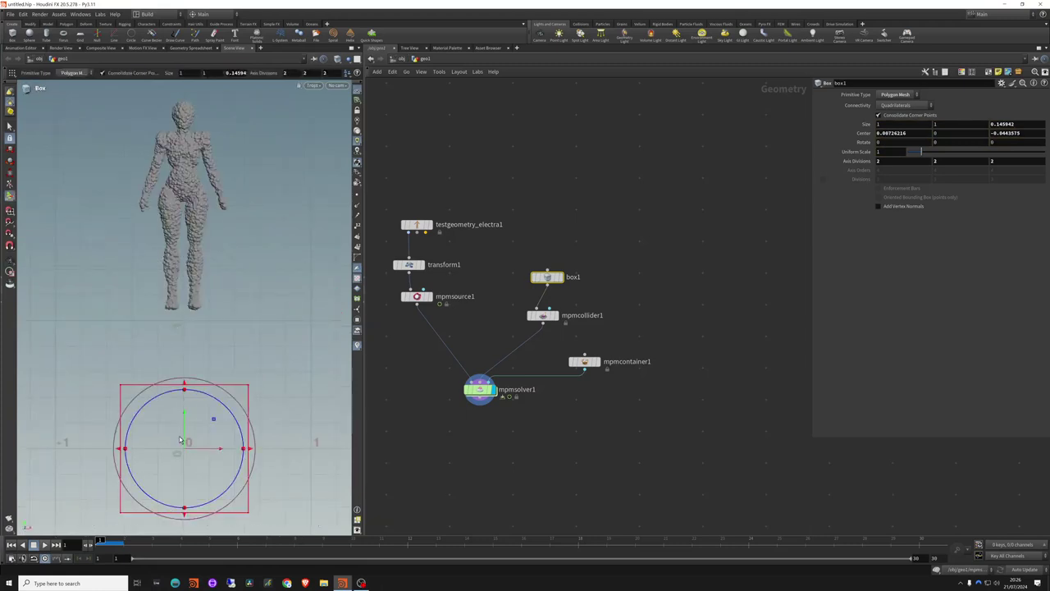
left_click_drag(183, 450, 188, 385)
key("space+1")
key("Escape")
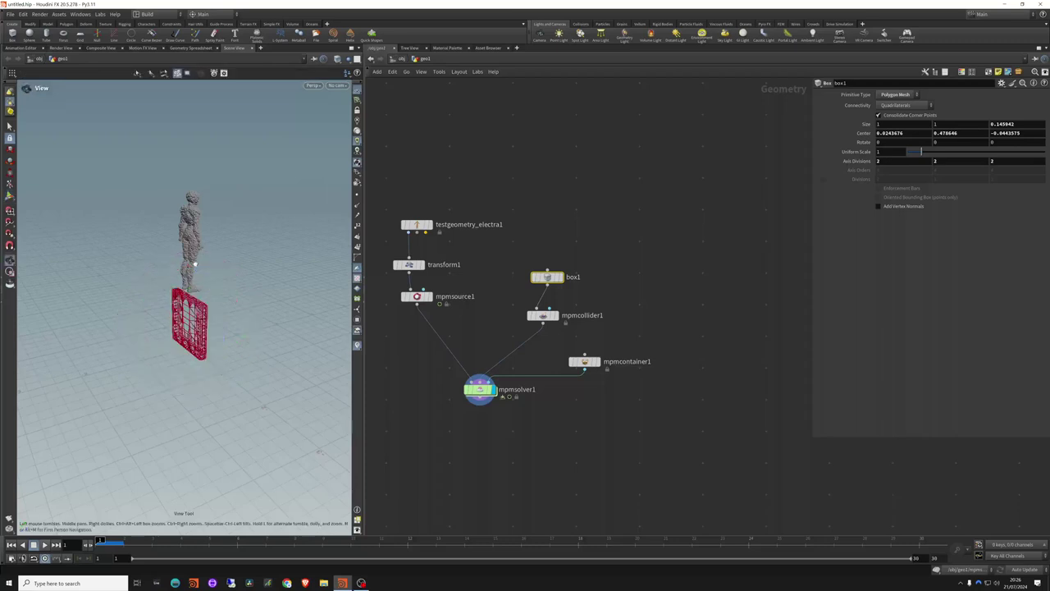
Play the simulation of the figure falling onto the thin box, viewed from the side, and return to the first frame
left_click_drag(199, 251, 177, 274)
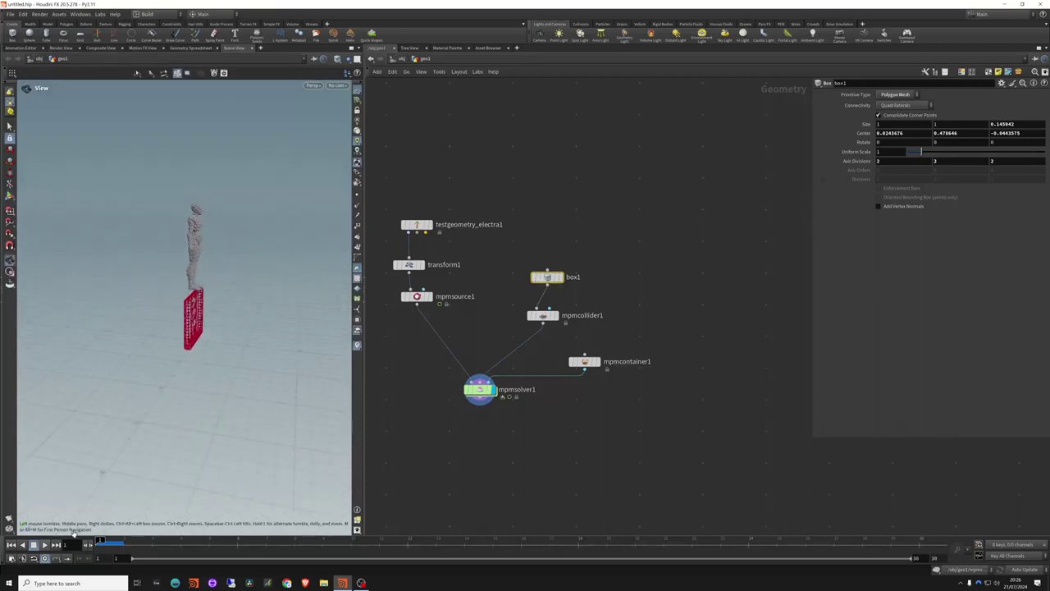
left_click(46, 544)
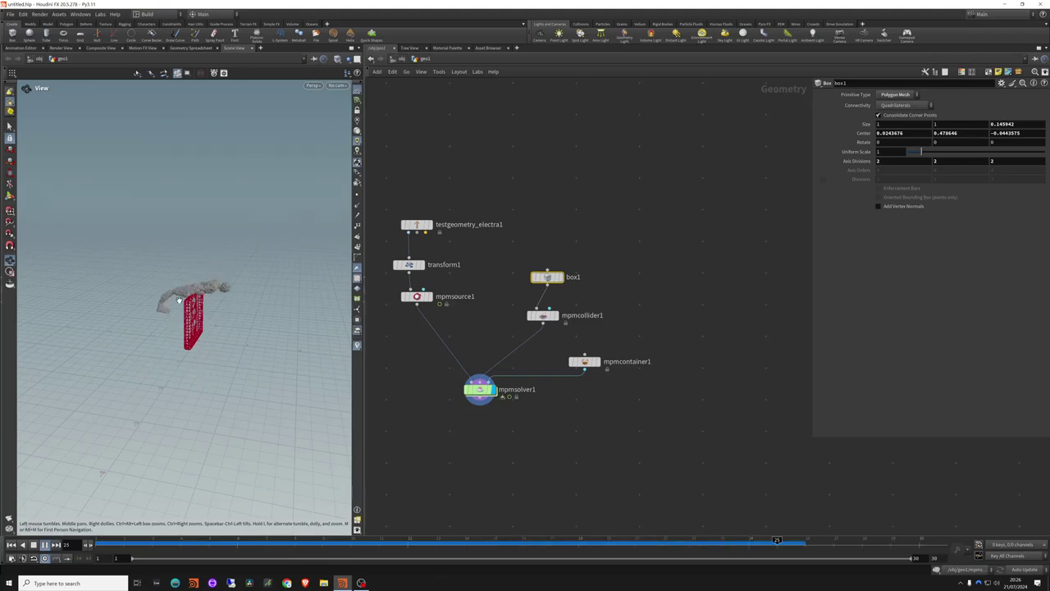
left_click(12, 545)
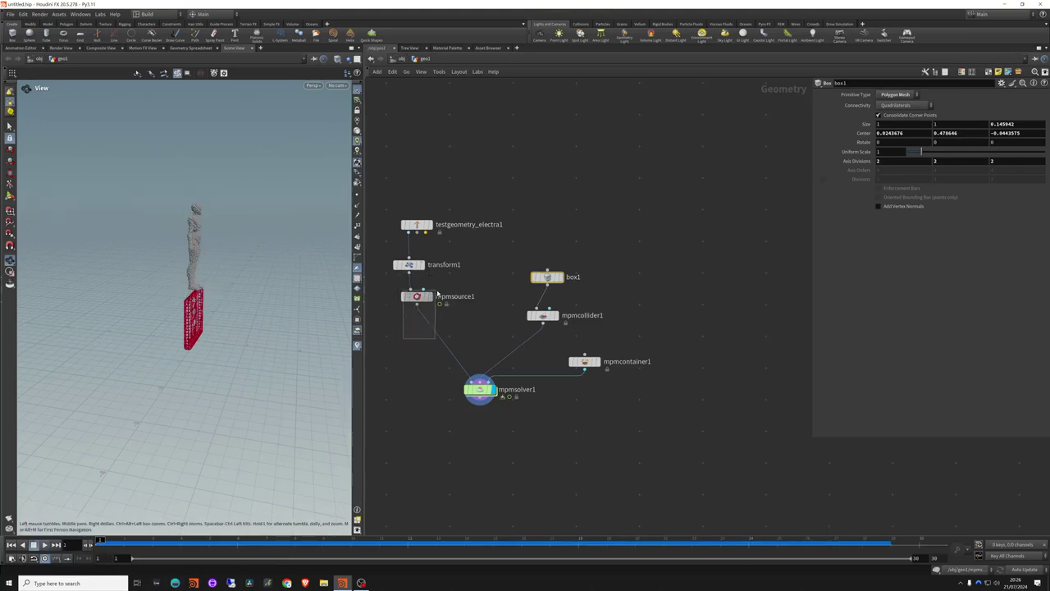
Set the MPM source's stiffness to 2
left_click(416, 296)
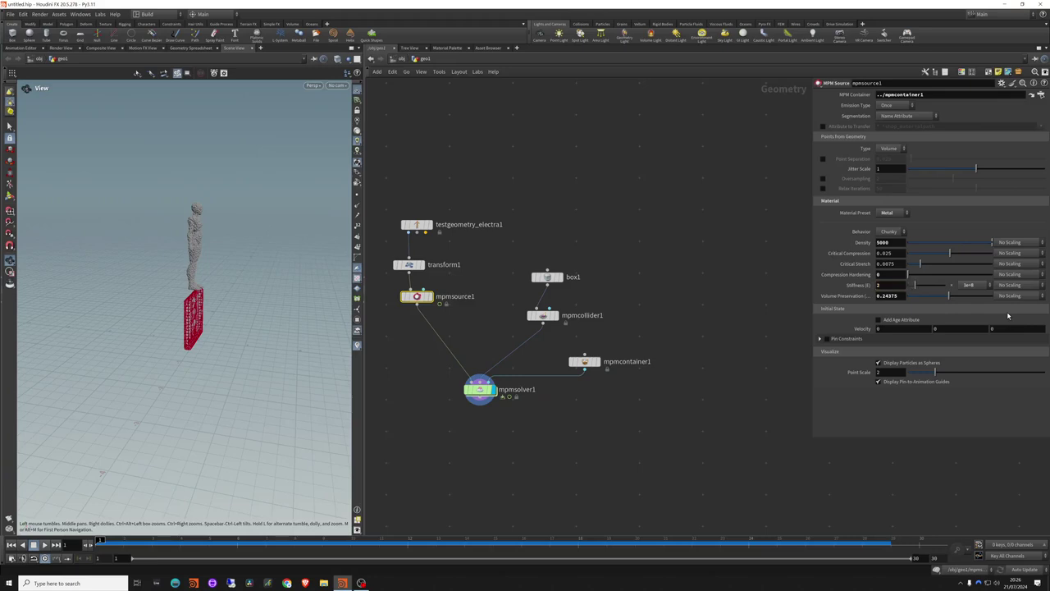
Play the metal figure's fall onto the thin box, stop it, and scrub back to the start of the timeline
left_click(45, 545)
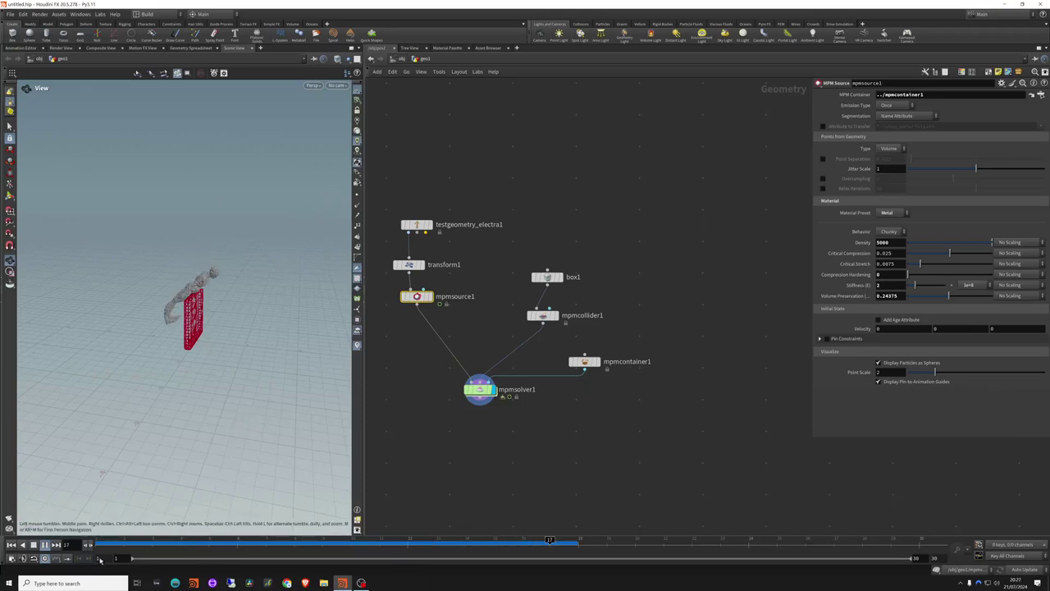
left_click(35, 544)
left_click_drag(117, 546, 151, 543)
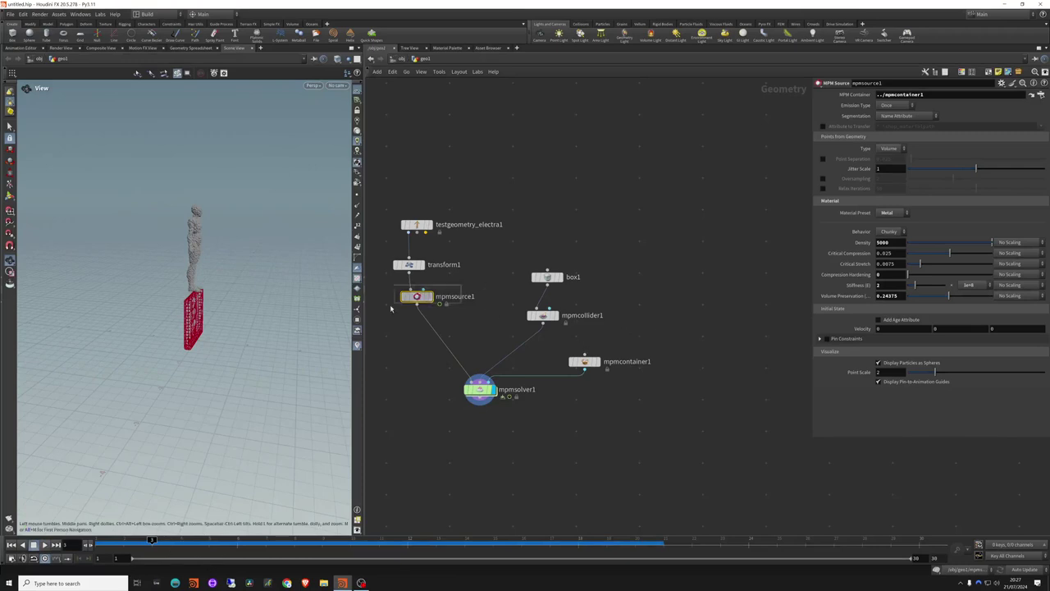
Switch the MPM source's material preset to Concrete with a stiffness of 1, replay the simulation, and return to the first frame
left_click(899, 213)
left_click(895, 244)
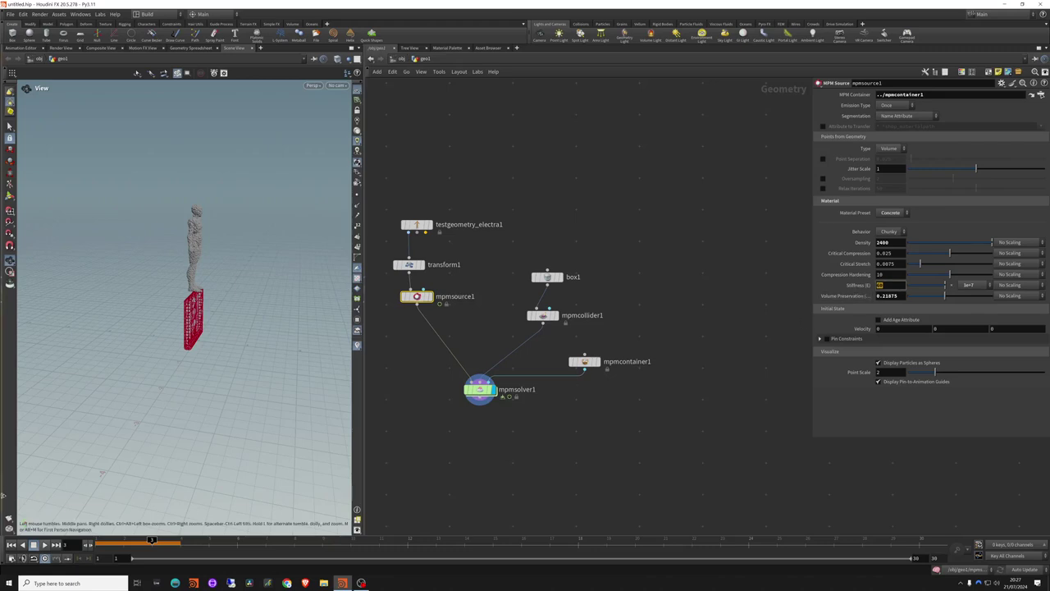
left_click(14, 546)
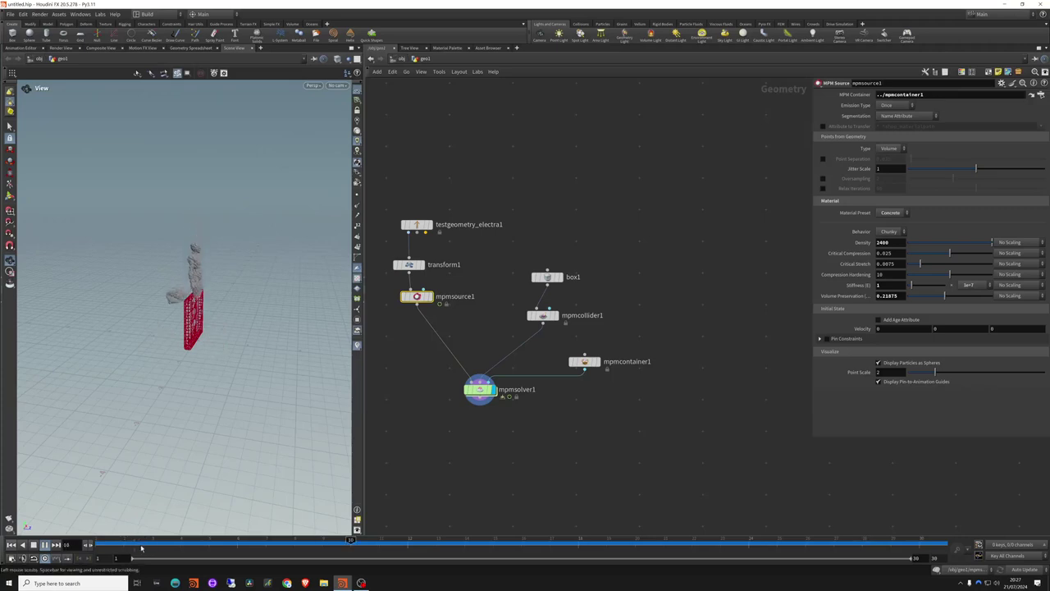
left_click_drag(105, 542, 119, 543)
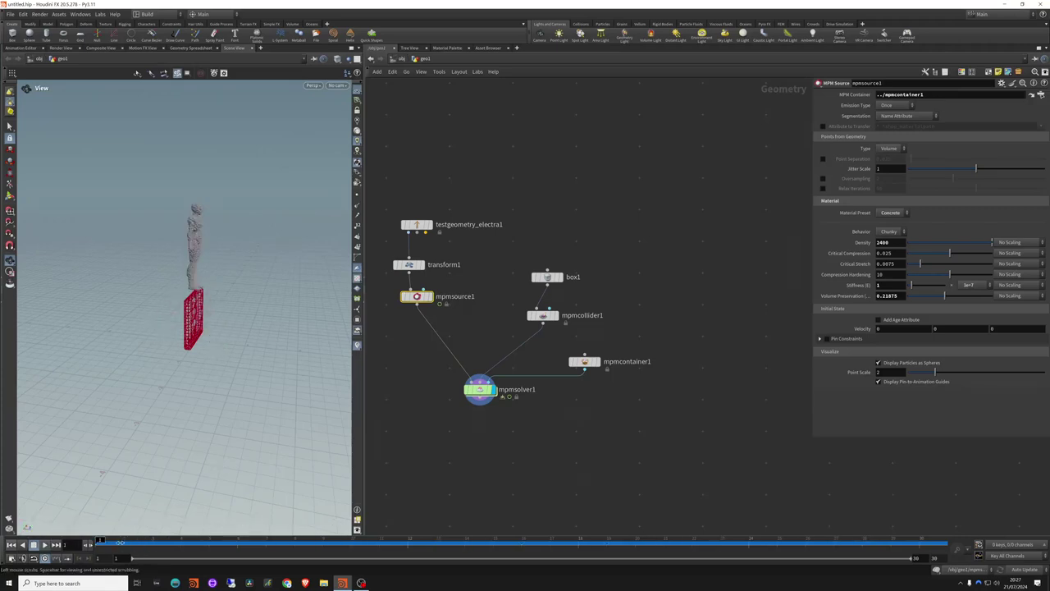
Move the Electra test geometry and its transform node up, leaving room above the MPM source for another node
middle_click_drag(510, 260, 679, 322)
left_click_drag(637, 255, 596, 264)
left_click(655, 325)
left_click_drag(619, 204, 574, 266)
left_click(599, 237)
left_click_drag(578, 221, 572, 198)
left_click_drag(573, 261, 558, 239)
Insert a Split node between the transform node and the MPM source
key("Tab")
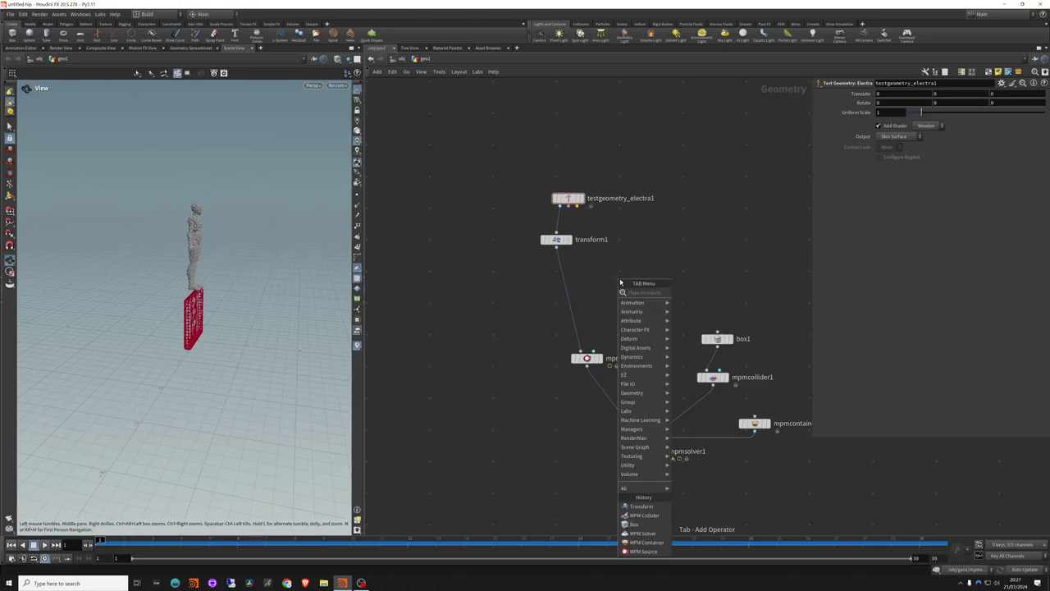
key("Escape")
scroll(620, 282, "down", 1)
key("Tab")
type("split")
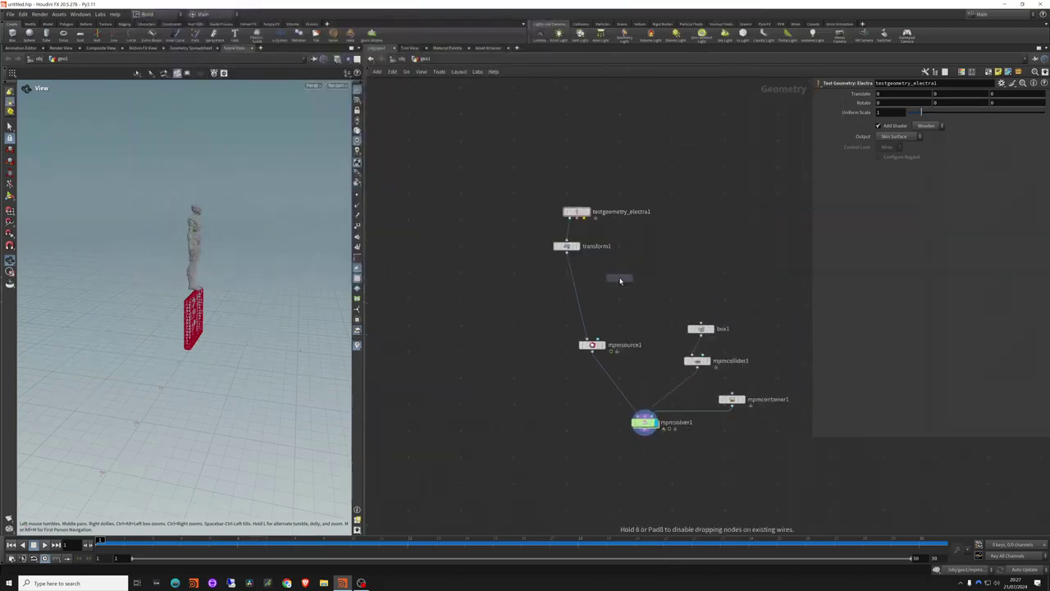
key("Return")
left_click(567, 273)
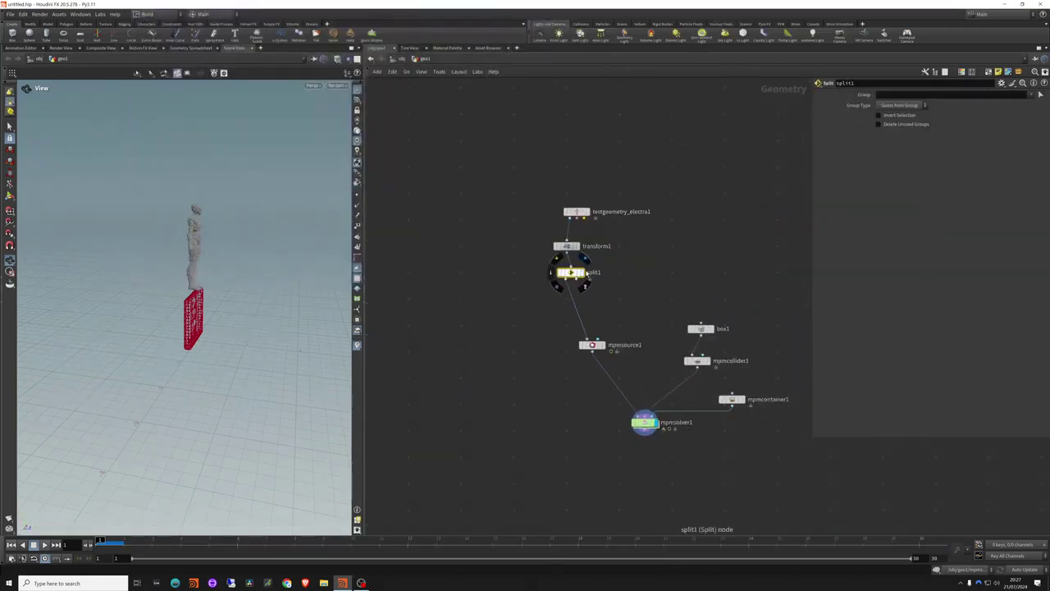
Display the Split node and select the figure's head, torso and upper arms as its primitive group
left_click(583, 272)
left_click(1040, 93)
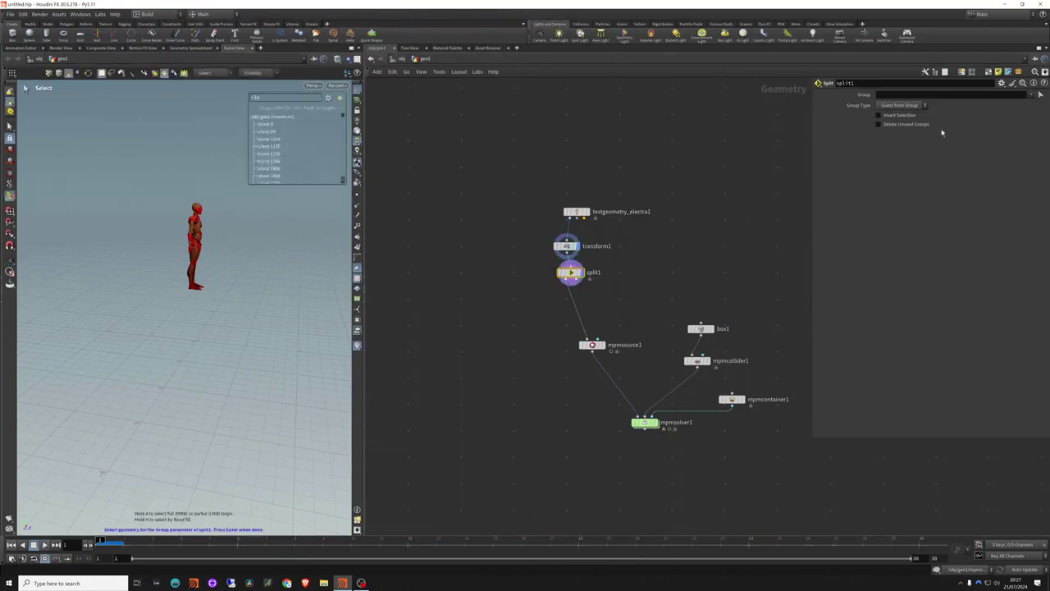
right_click_drag(174, 254, 284, 182, "alt")
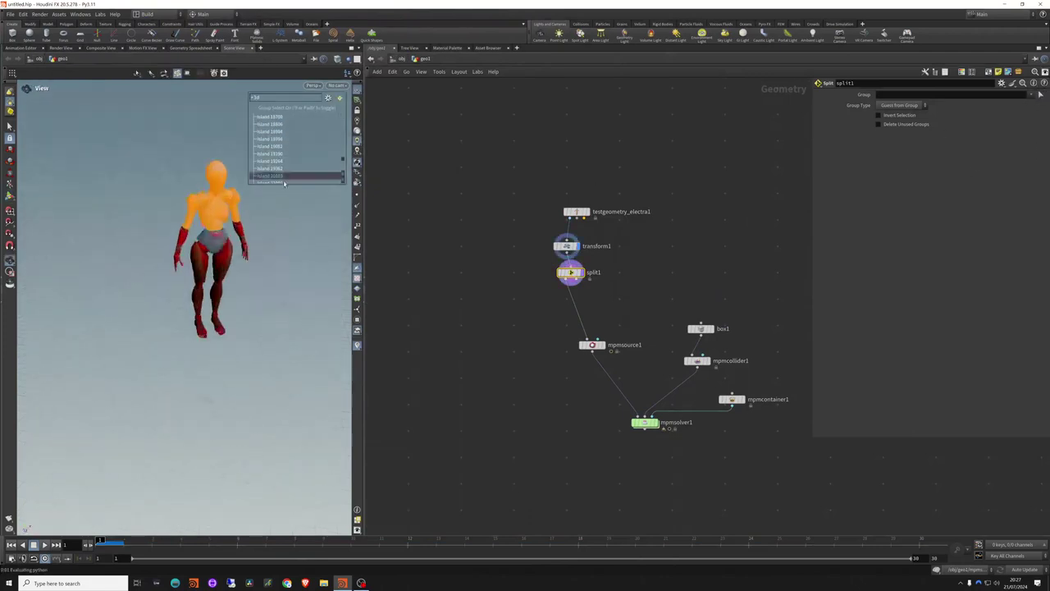
left_click_drag(284, 182, 197, 236, "alt")
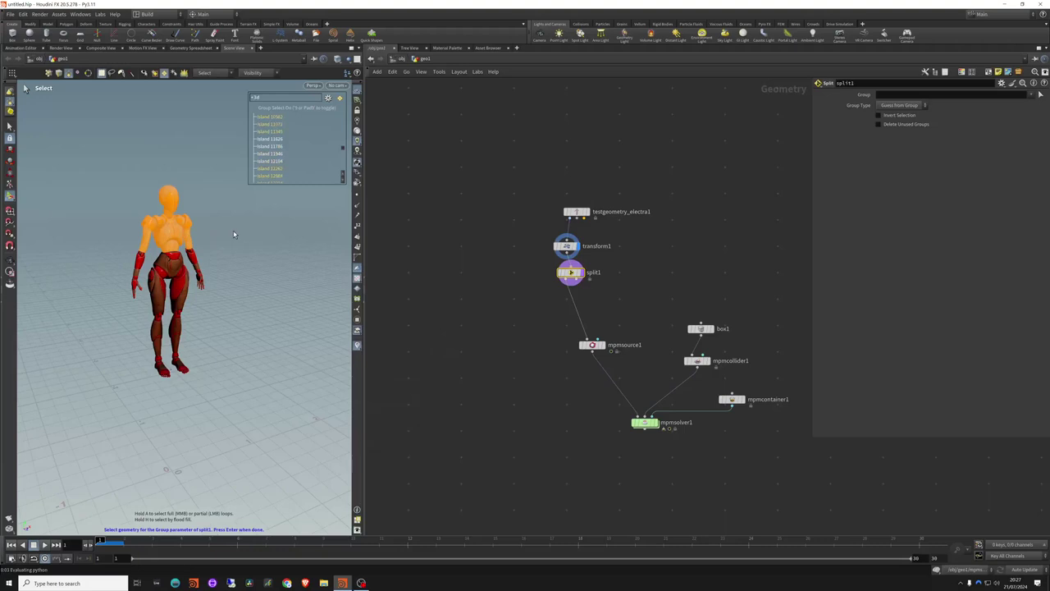
key("Return")
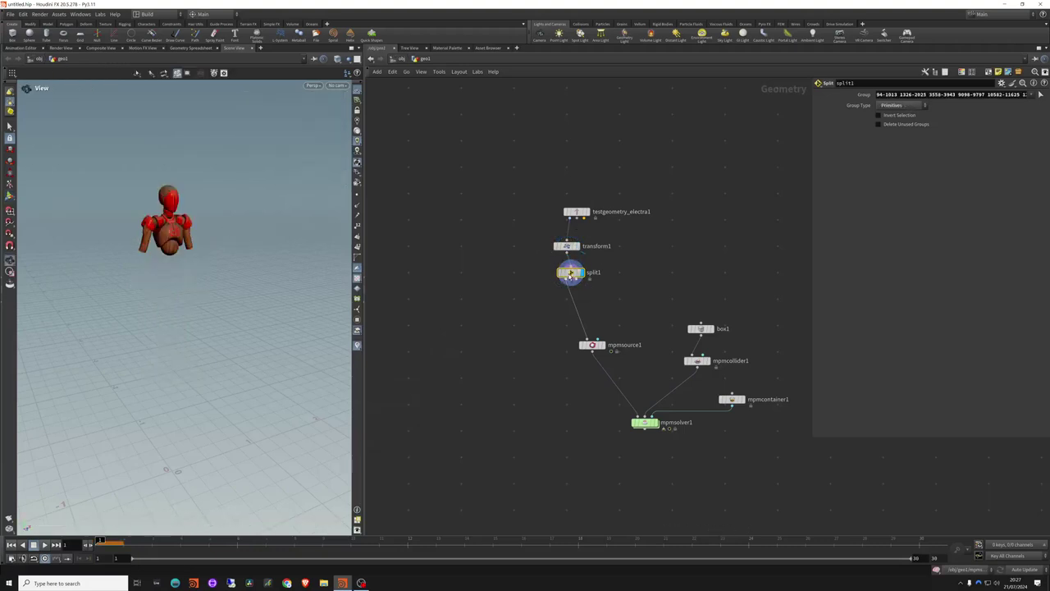
Duplicate the MPM source, wire the copy to the Split node's second output, and space the two sources apart
left_click_drag(570, 272, 546, 272)
left_click_drag(592, 345, 600, 324)
left_click_drag(553, 280, 592, 314)
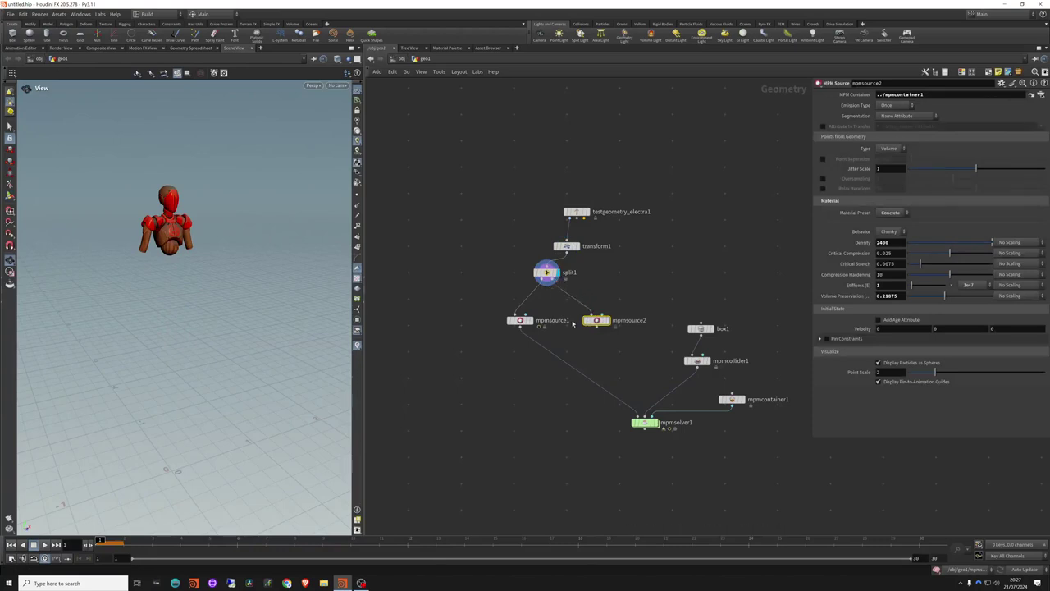
left_click_drag(519, 320, 502, 320)
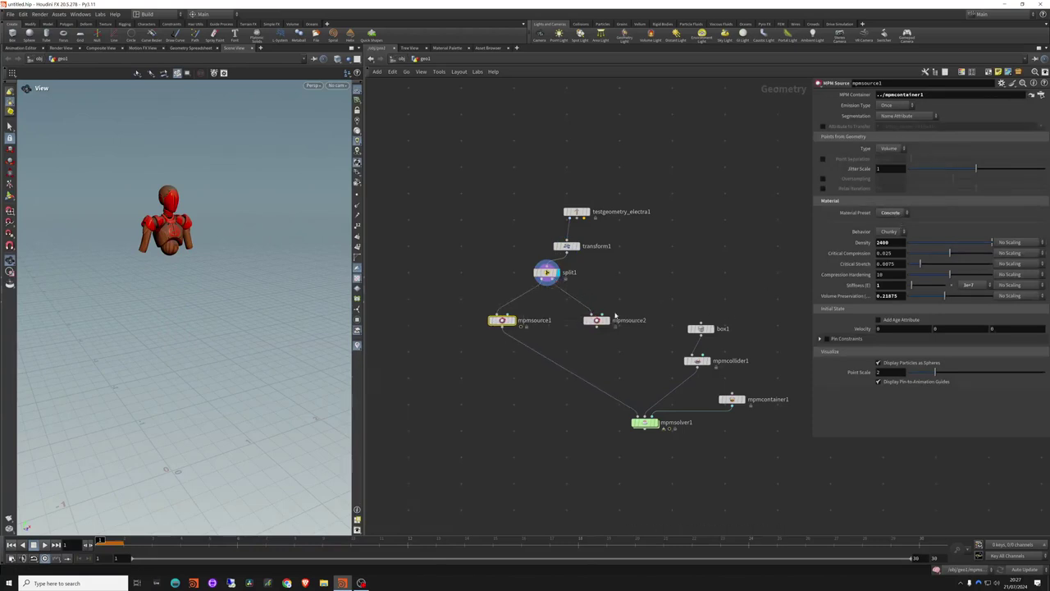
left_click_drag(597, 320, 600, 314)
Set the second MPM source's material preset to Snow, keeping its point type as Volume
left_click(887, 148)
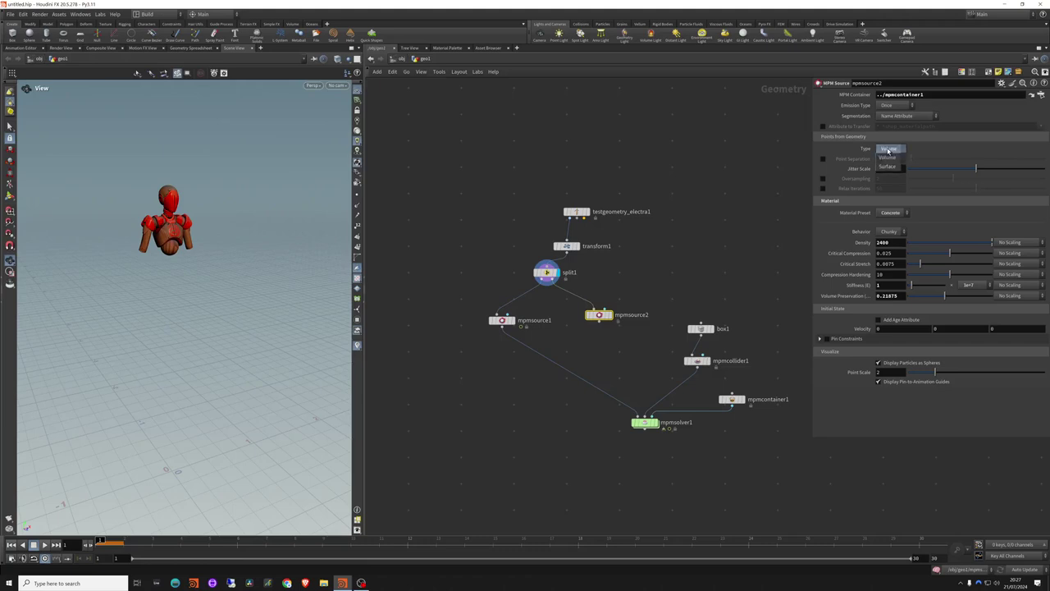
left_click(891, 150)
left_click(890, 213)
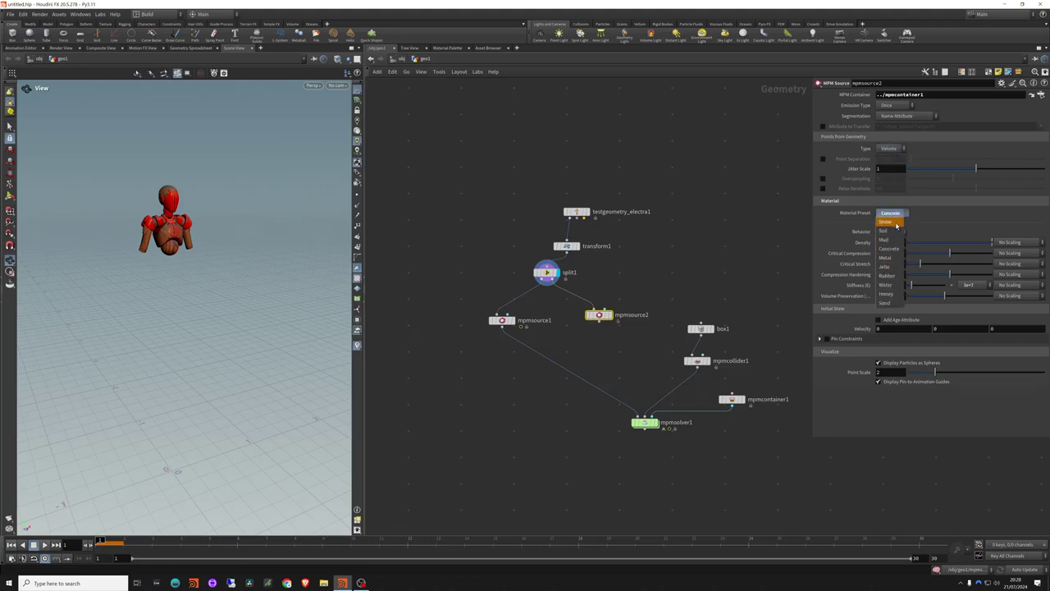
left_click(893, 222)
left_click_drag(593, 317, 608, 320)
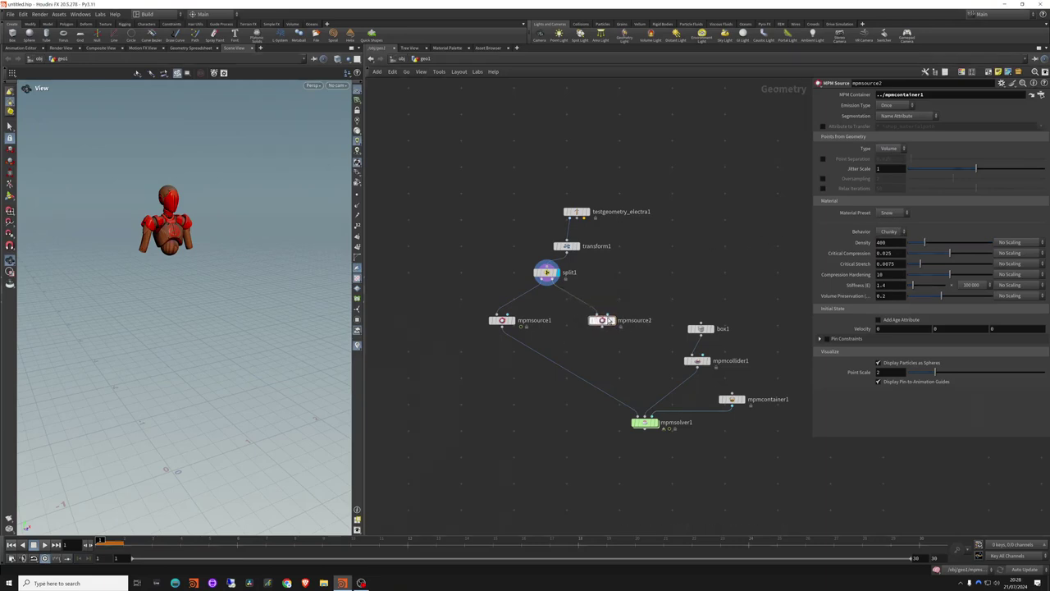
Merge both MPM sources, feed the merge into the MPM solver's first input, and display the solver
left_click_drag(462, 310, 588, 359)
left_click(602, 328, "alt")
left_click(603, 382)
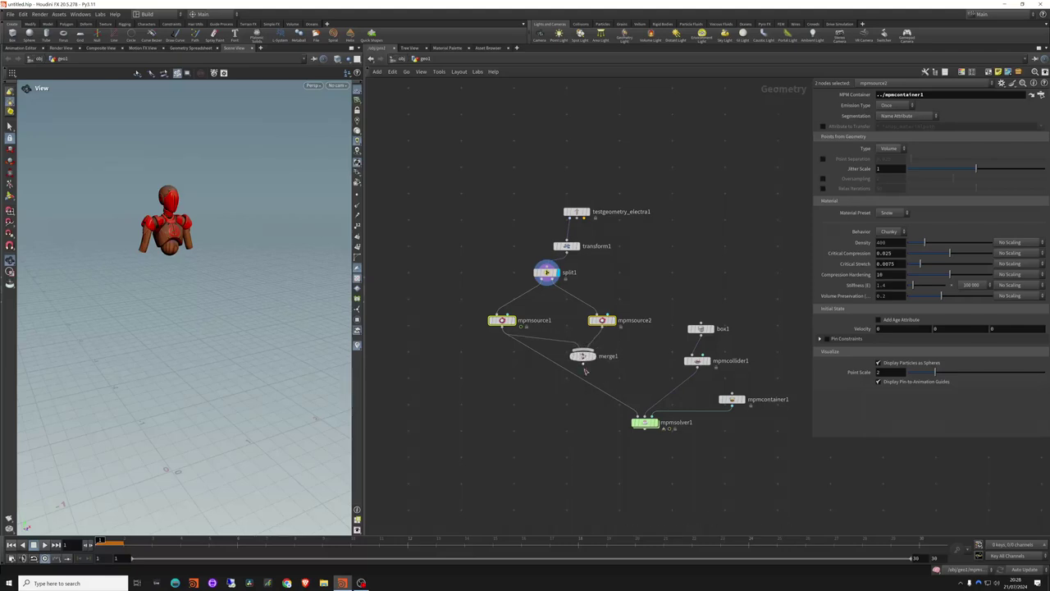
left_click(584, 364)
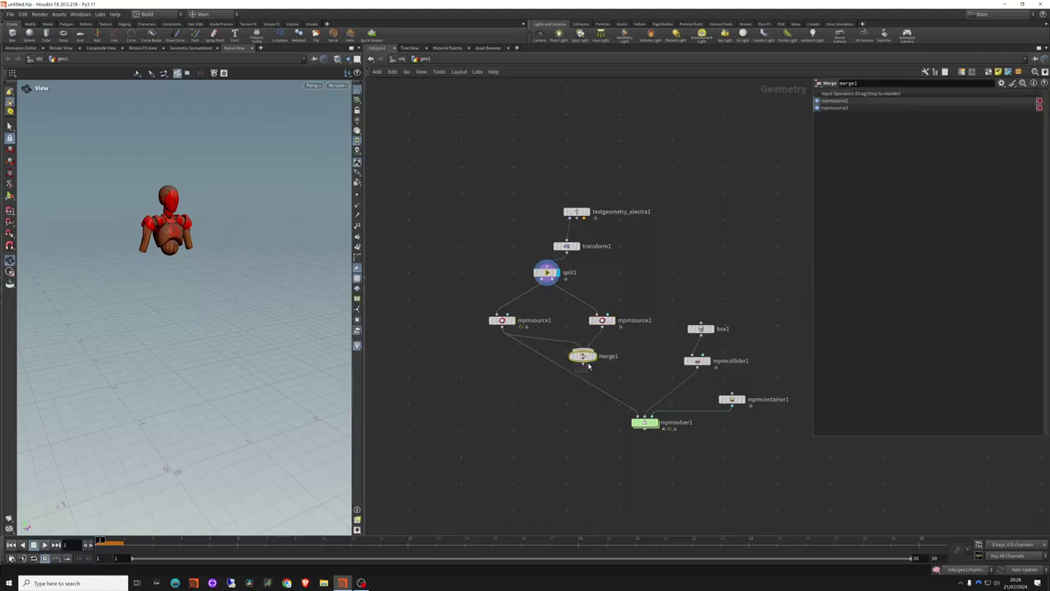
left_click_drag(579, 360, 563, 380)
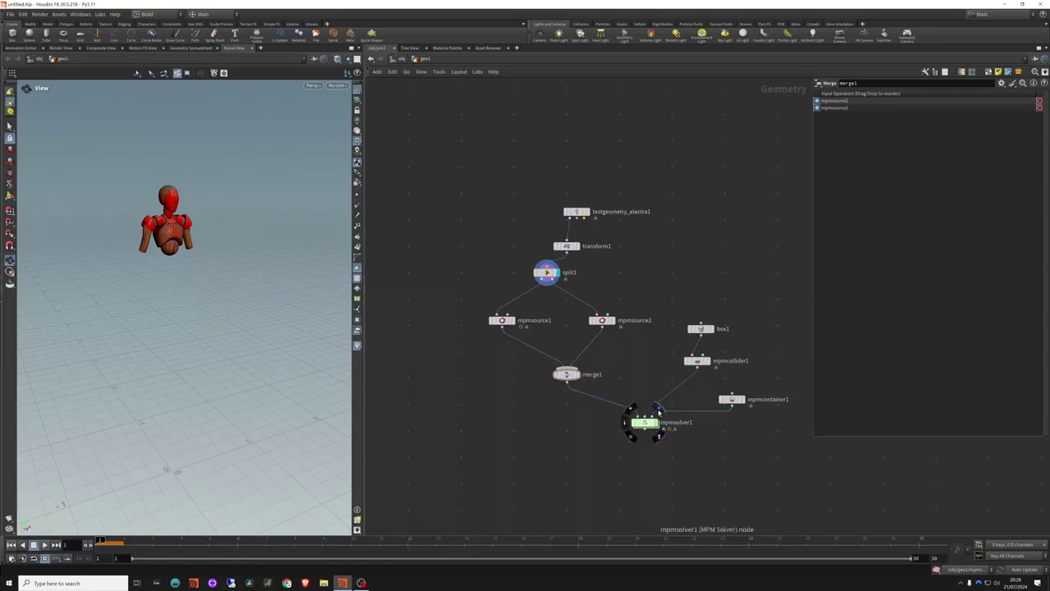
left_click(659, 422)
Display the upper-body source and the lower-body source in turn to check their particles, ending on the solver
left_click_drag(223, 428, 370, 312)
left_click(509, 322)
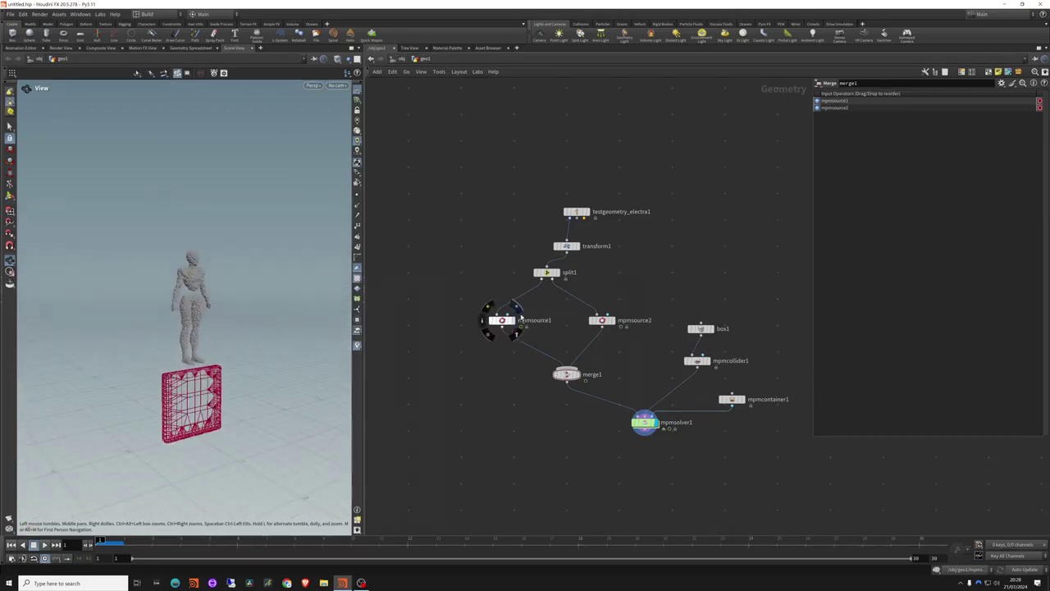
left_click(502, 321)
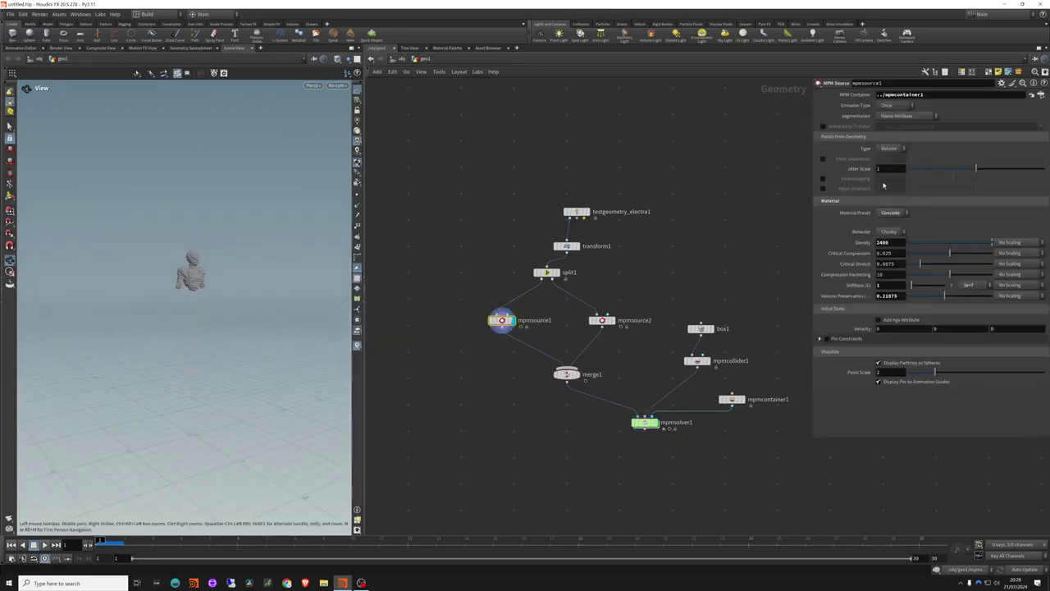
left_click(601, 320)
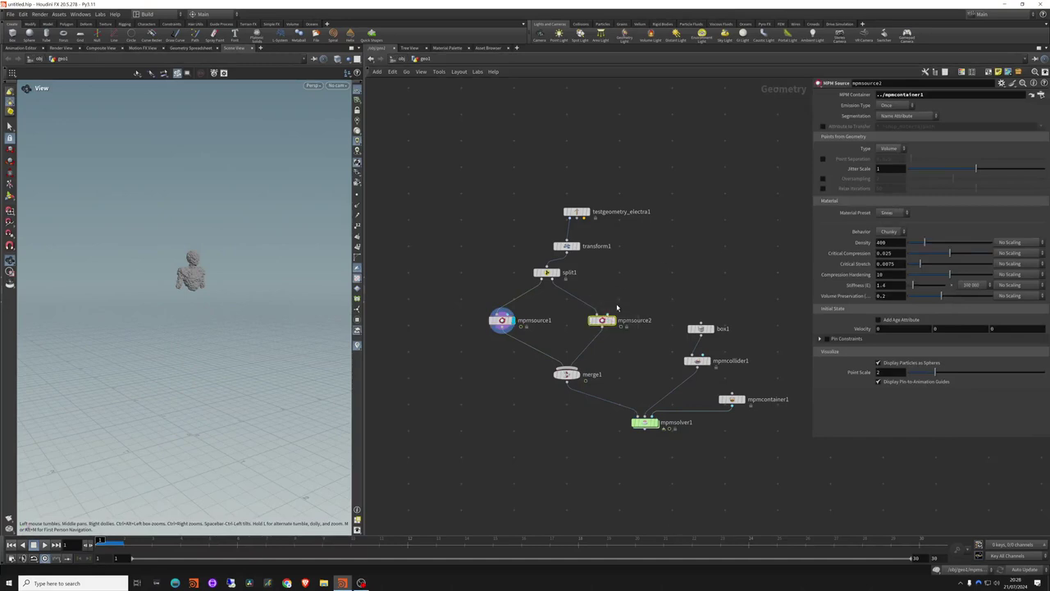
left_click(609, 319)
left_click_drag(208, 247, 275, 285)
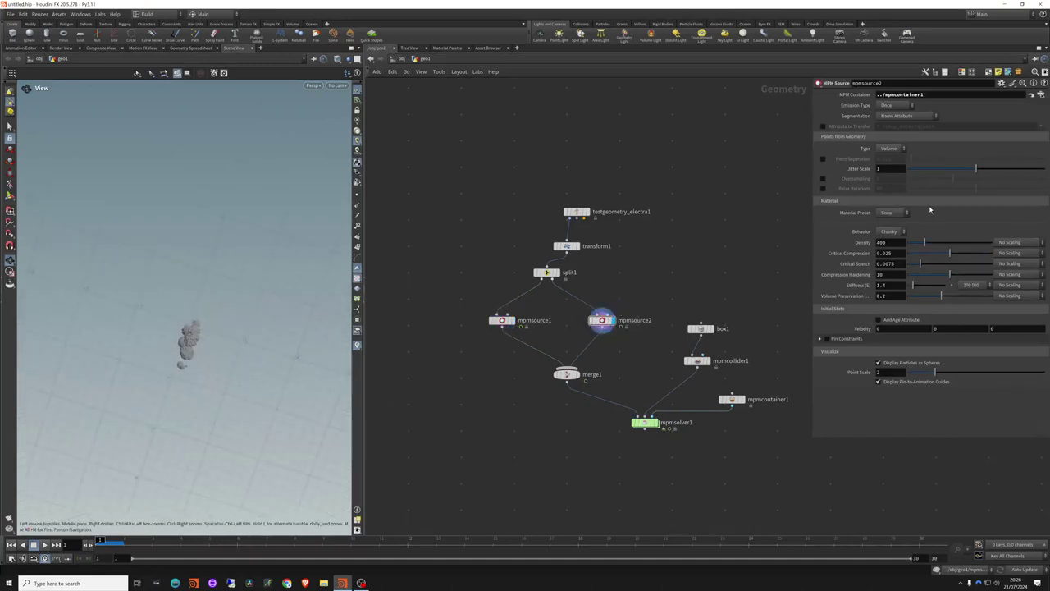
left_click_drag(205, 315, 181, 262)
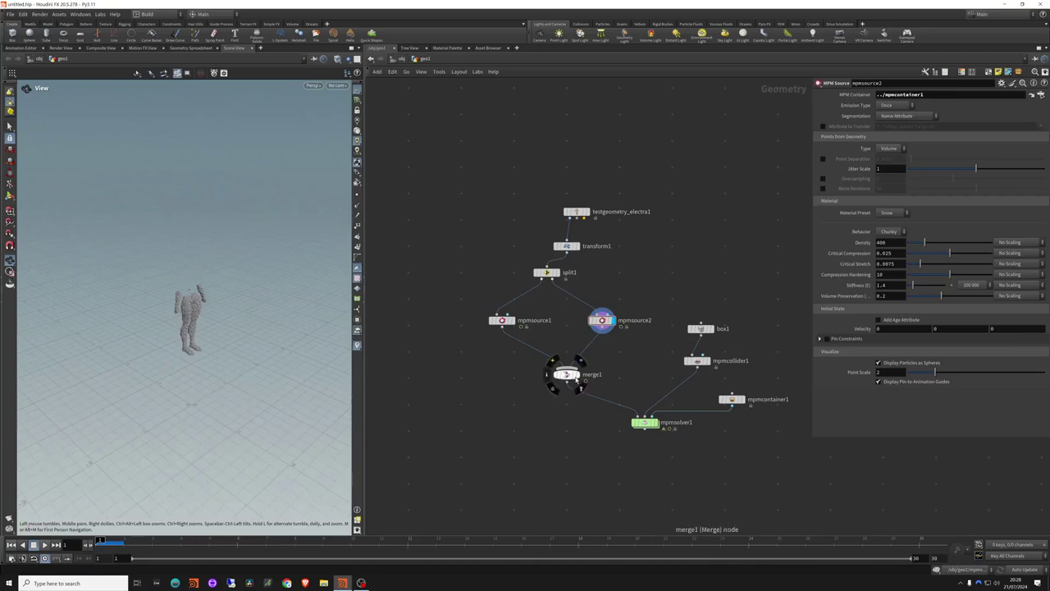
left_click(646, 422)
left_click(638, 422)
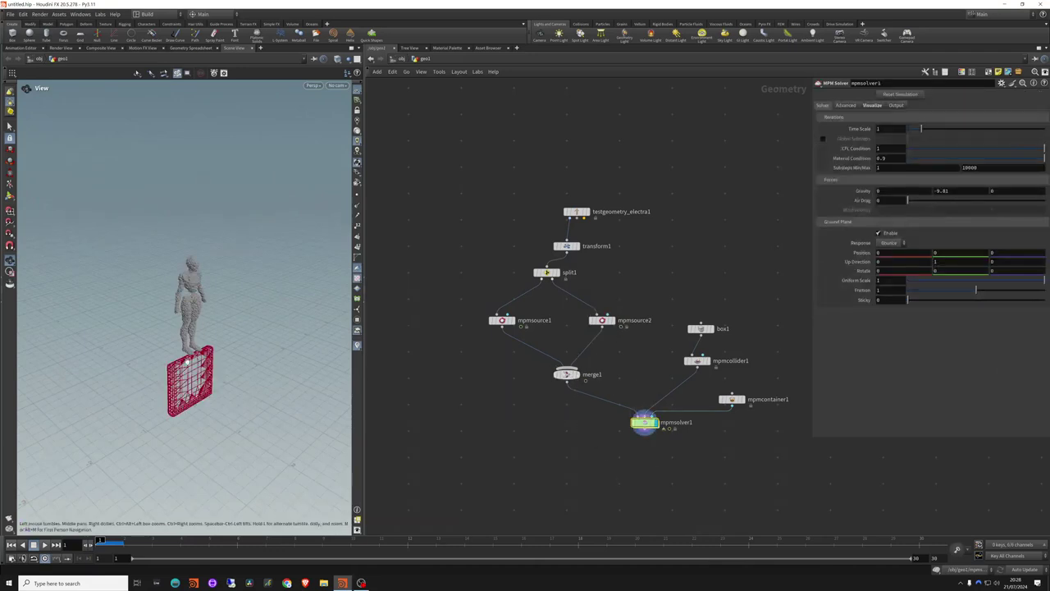
Play the two-material simulation, viewing the figure from several angles, and return to the first frame
left_click(45, 545)
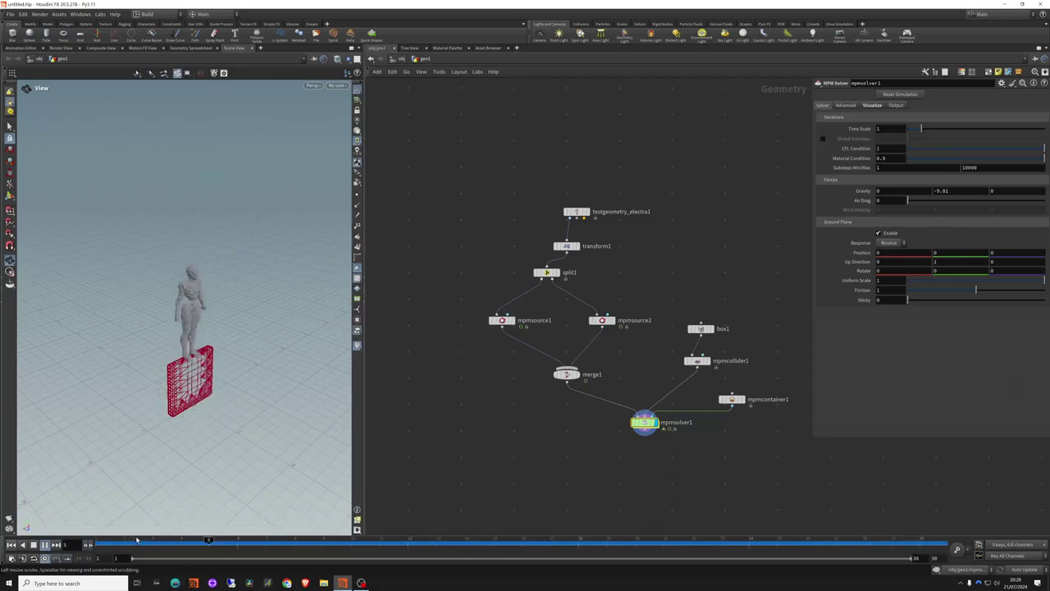
left_click_drag(207, 411, 252, 302)
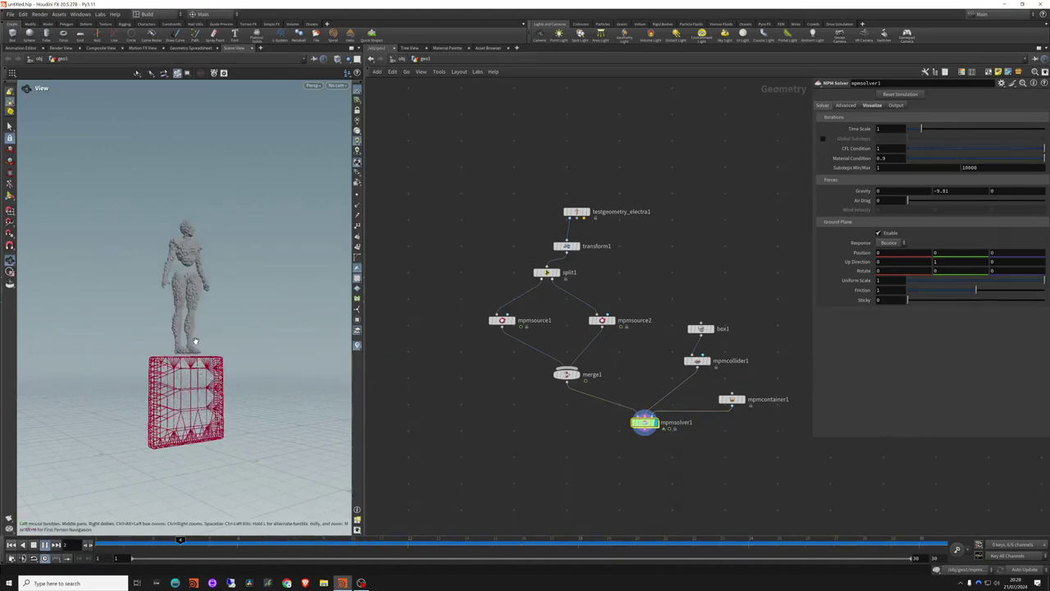
left_click_drag(204, 367, 207, 406)
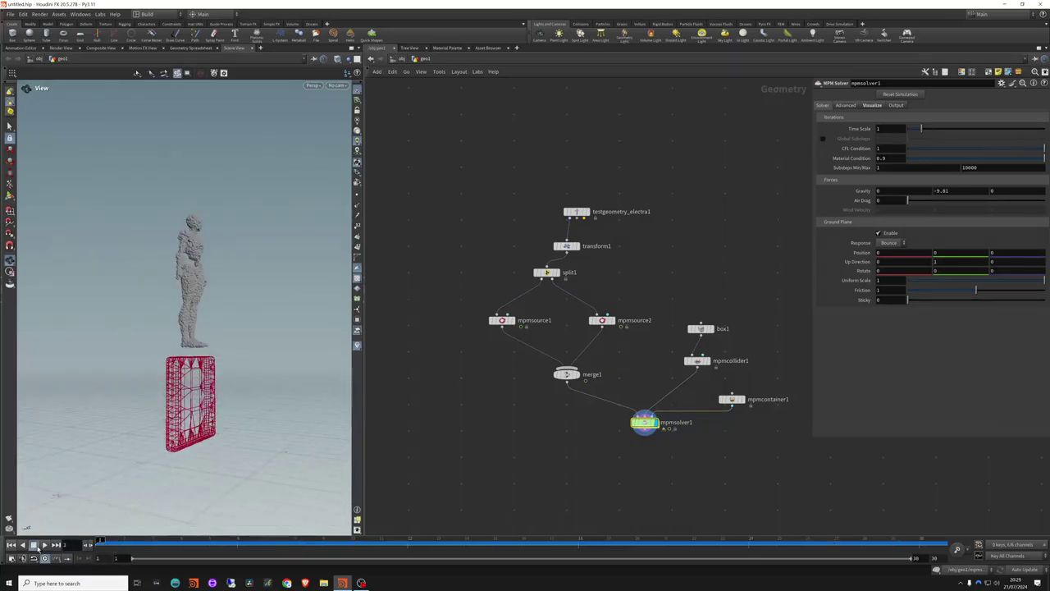
Move the MPM solver clear of its inputs, enter its dive target network, and add a POP Force node above the PARTICLES output
middle_click_drag(645, 430, 565, 389)
left_click_drag(565, 389, 560, 428)
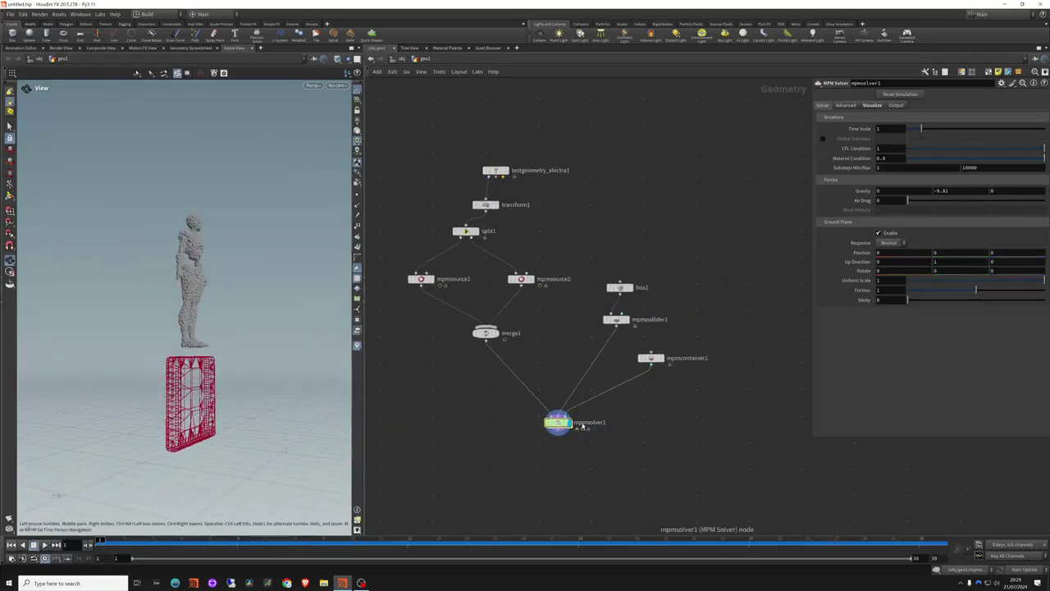
double_click(558, 423)
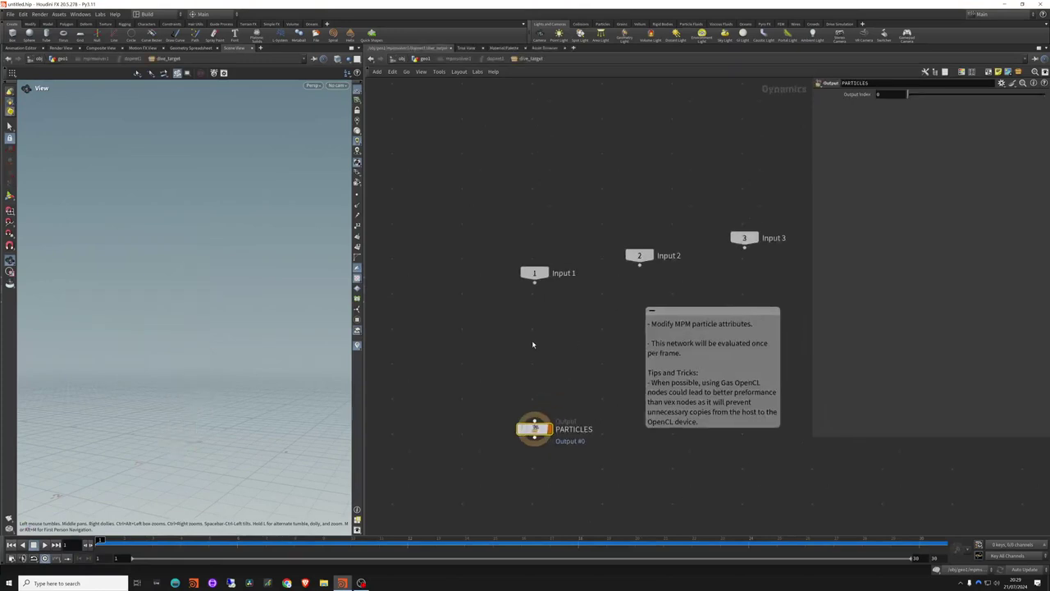
key("Tab")
type("popforc")
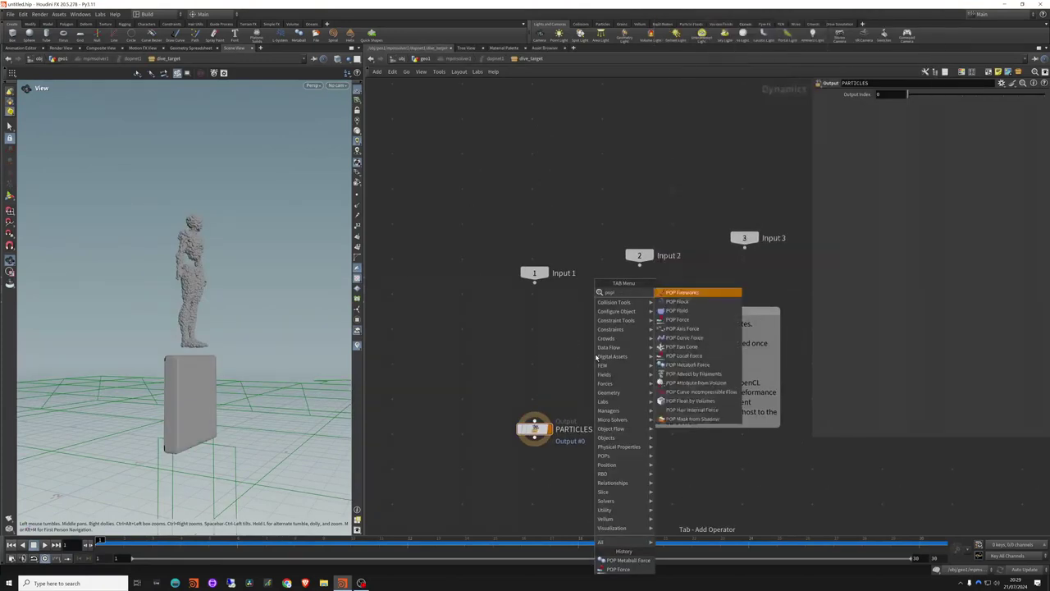
left_click(509, 354)
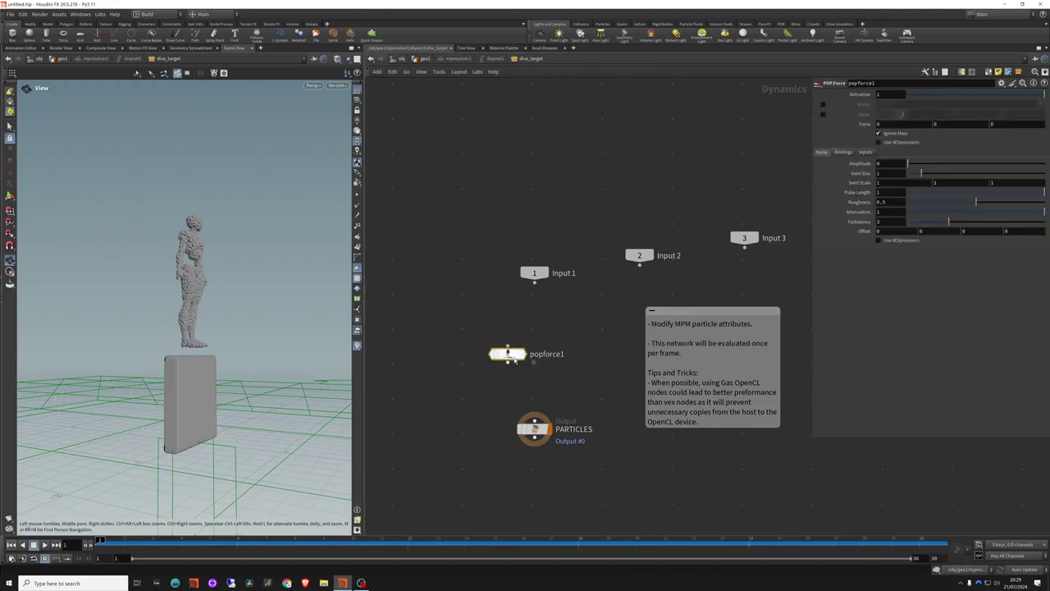
Add a POP Wrangle node beside the POP Force in the dive target network
key("Tab")
type("wr")
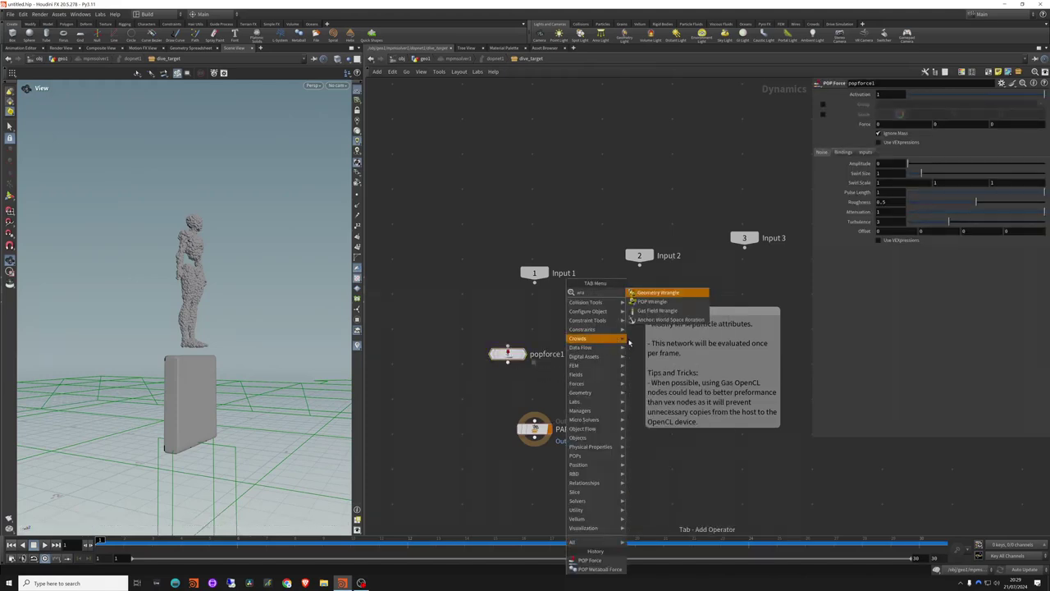
key("Down")
key("Return")
left_click(590, 371)
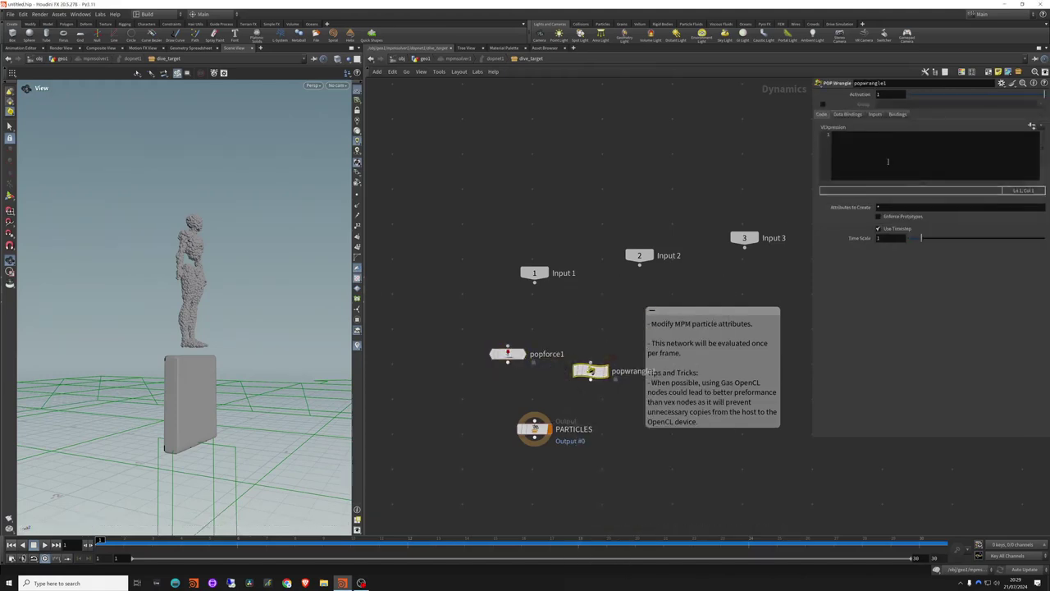
Shift the POP Force aside, return to the geo1 network, and add an Attribute Wrangle node beside the MPM solver
left_click_drag(504, 353, 483, 356)
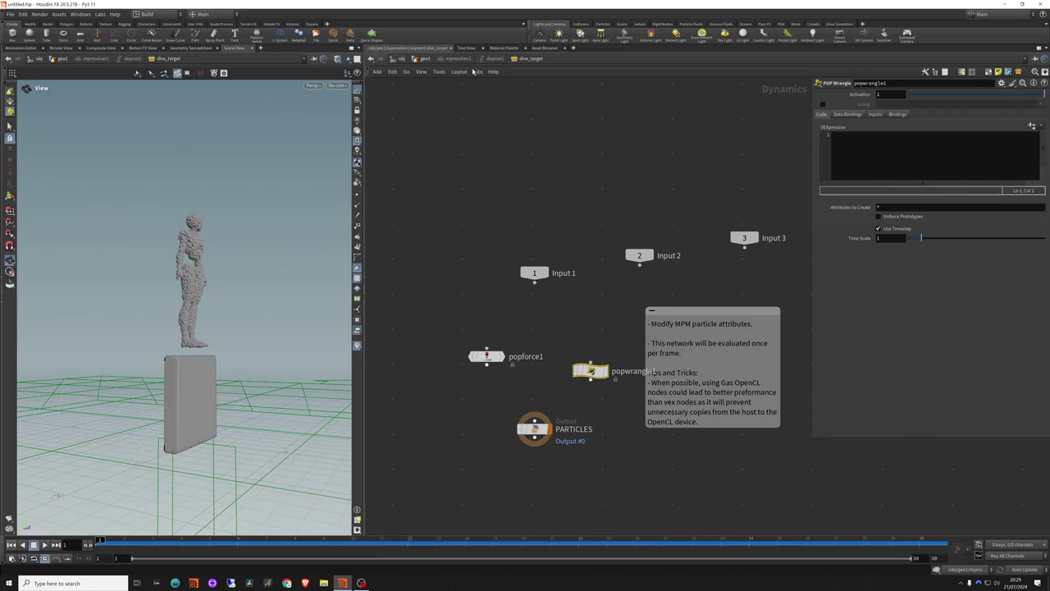
left_click(421, 60)
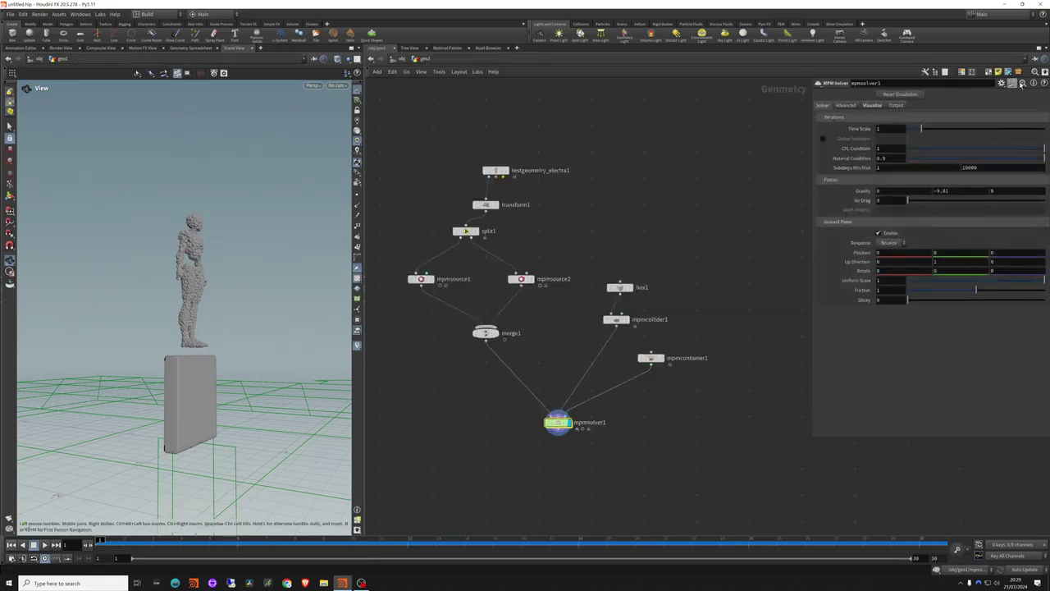
key("Tab")
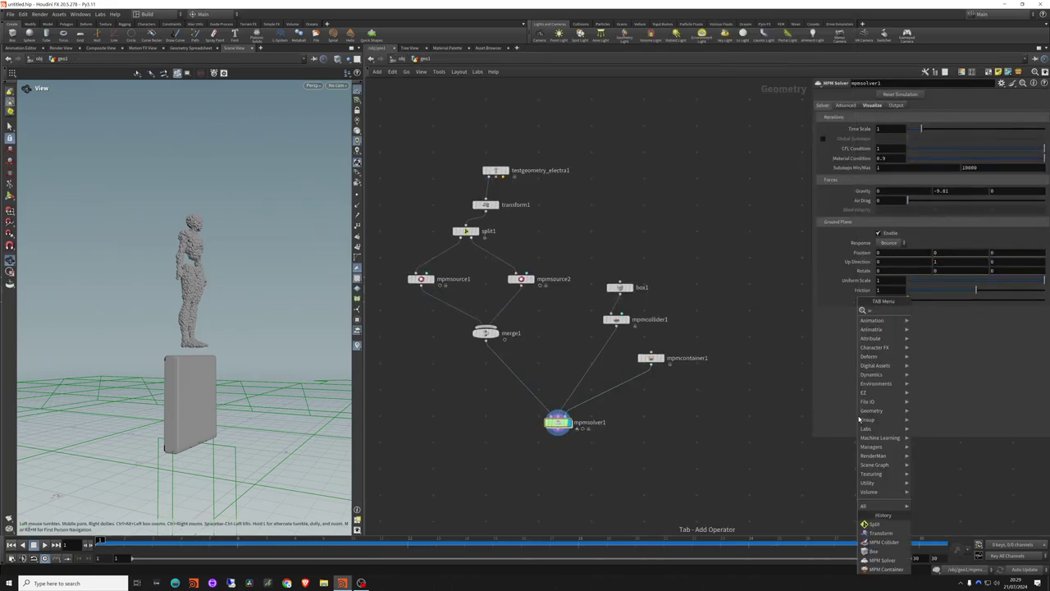
left_click(941, 310)
left_click(743, 450)
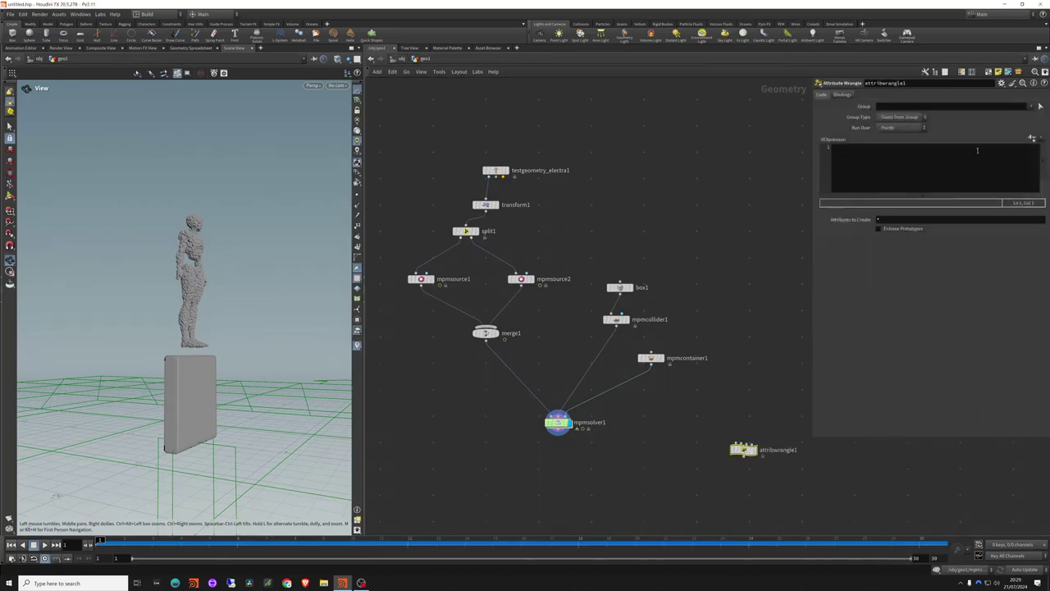
Load the saved force center preset into the Attribute Wrangle and copy its entire VEXpression
left_click(1012, 82)
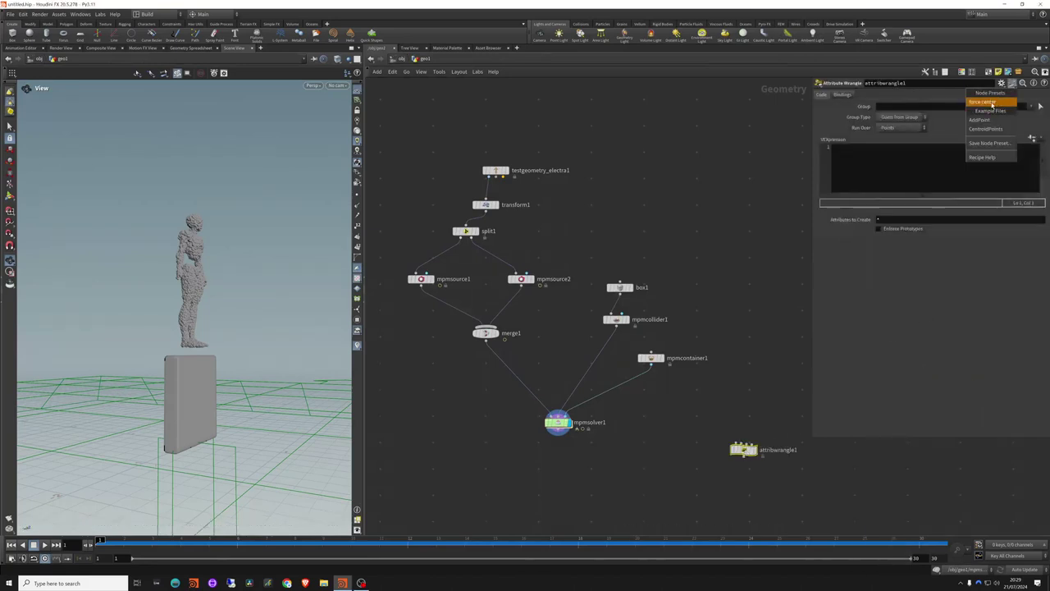
left_click(748, 160)
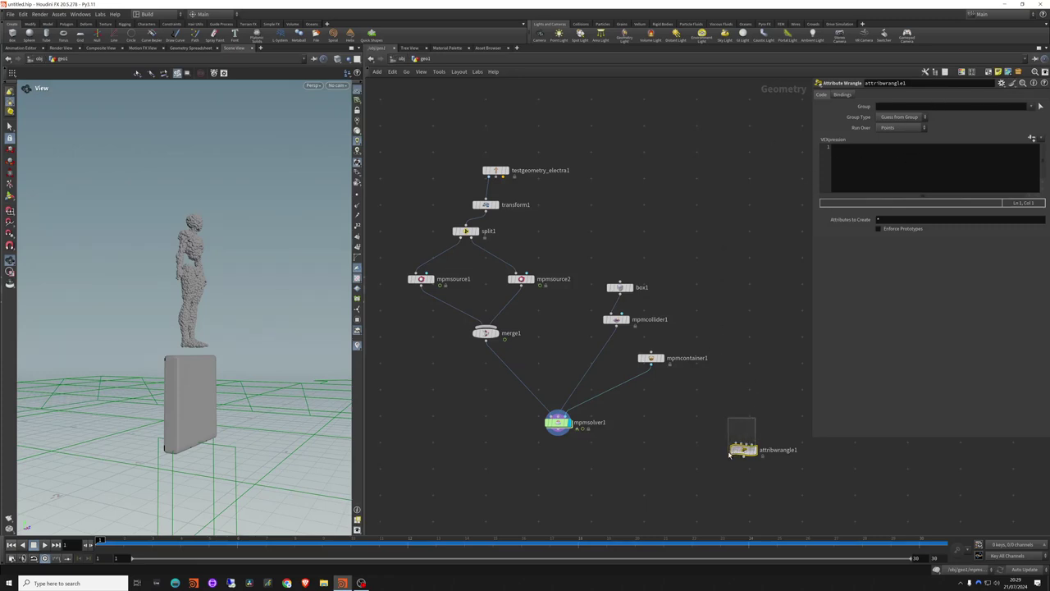
left_click_drag(765, 417, 728, 464)
left_click(1001, 83)
left_click(984, 102)
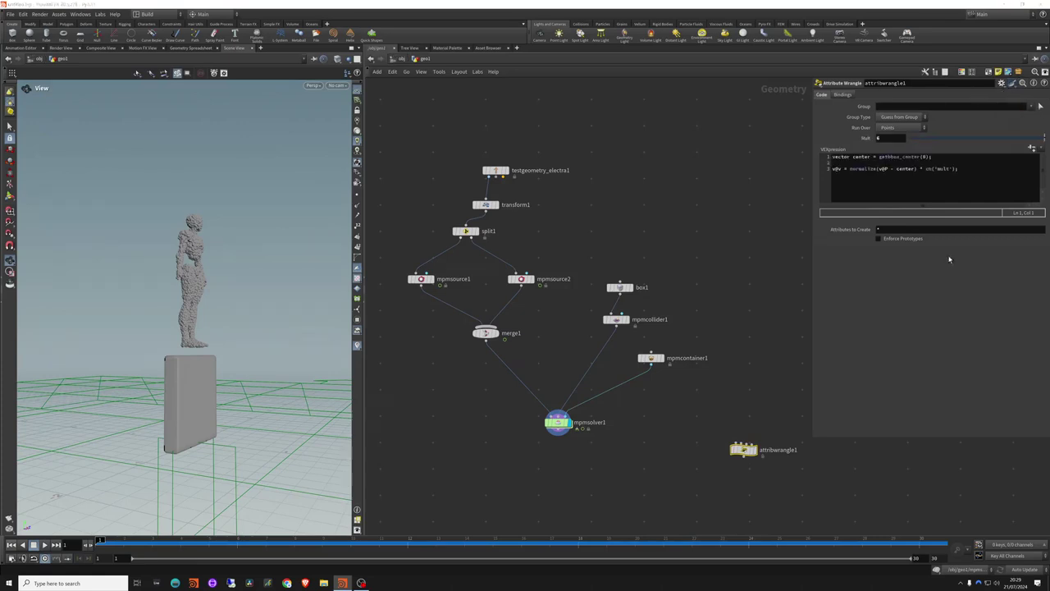
left_click_drag(958, 169, 778, 150)
key("ctrl+c")
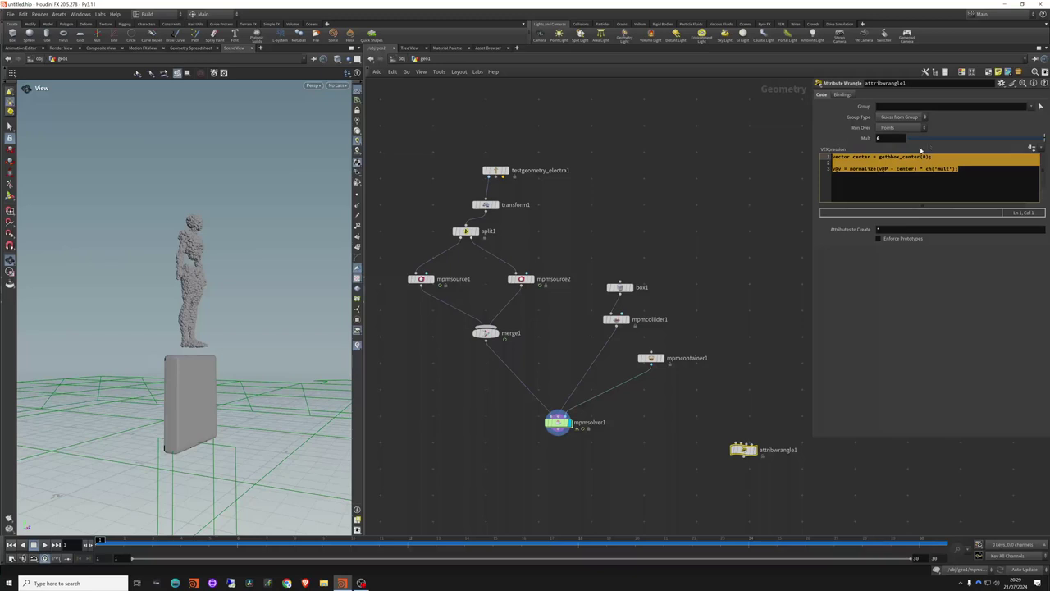
Paste the copied expression into the POP Wrangle in the solver's dive target network and connect the wrangle to the PARTICLES output
double_click(558, 422)
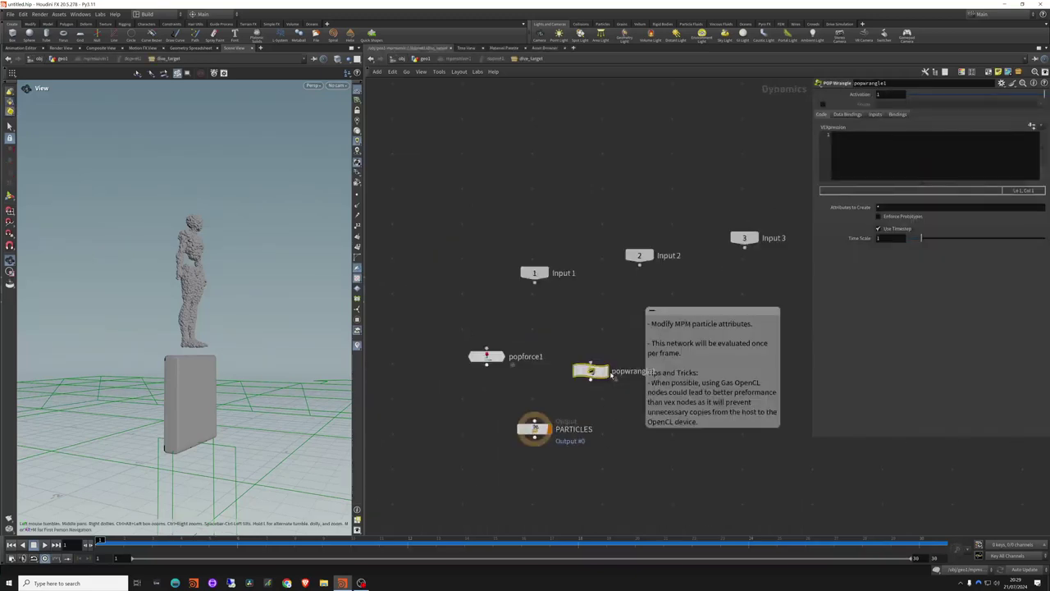
left_click(874, 170)
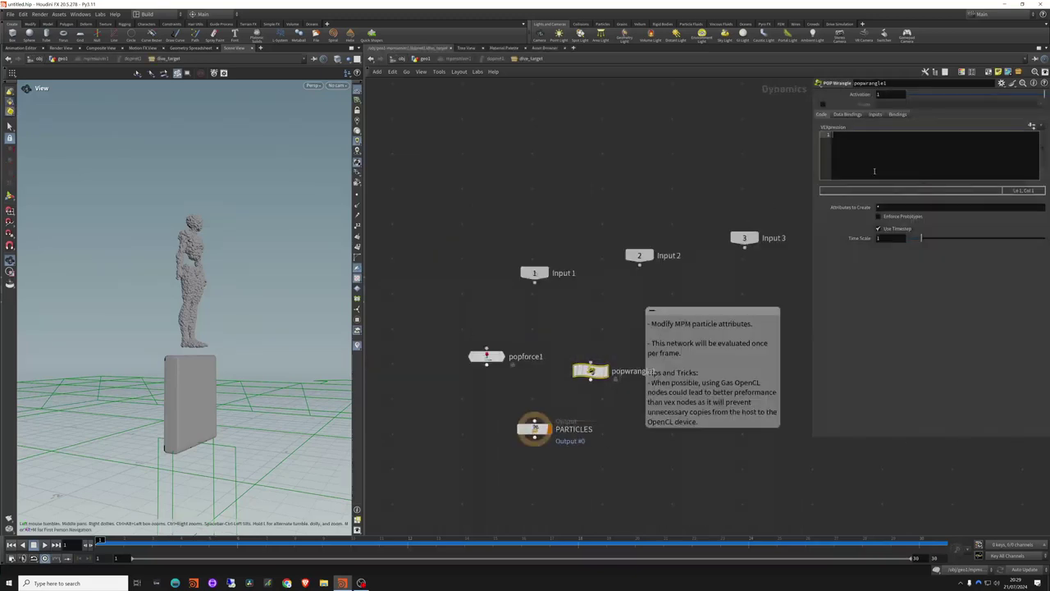
key("ctrl+v")
left_click(713, 153)
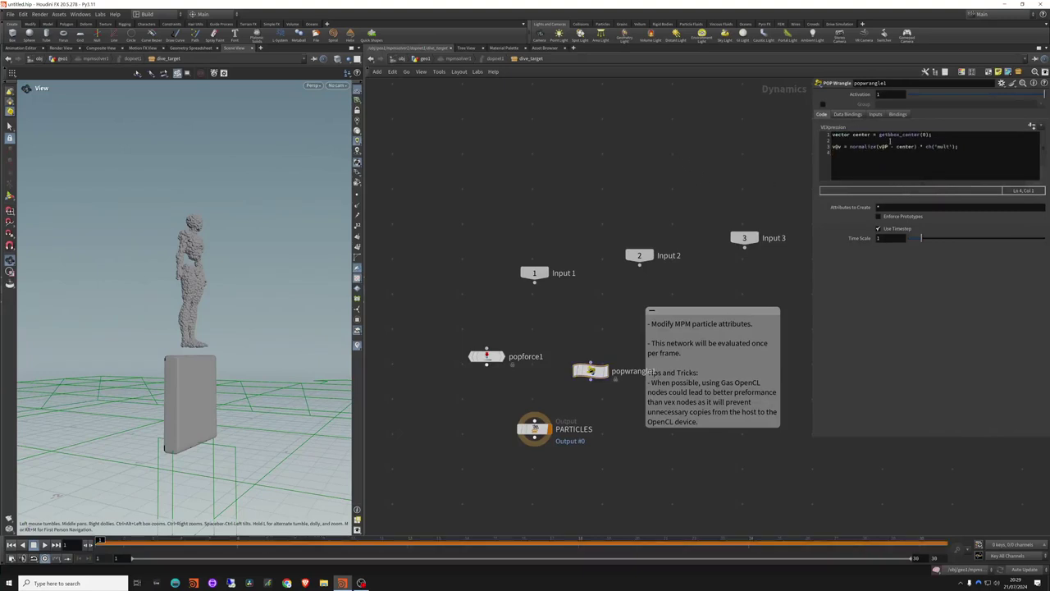
left_click_drag(591, 380, 535, 420)
left_click_drag(590, 371, 549, 373)
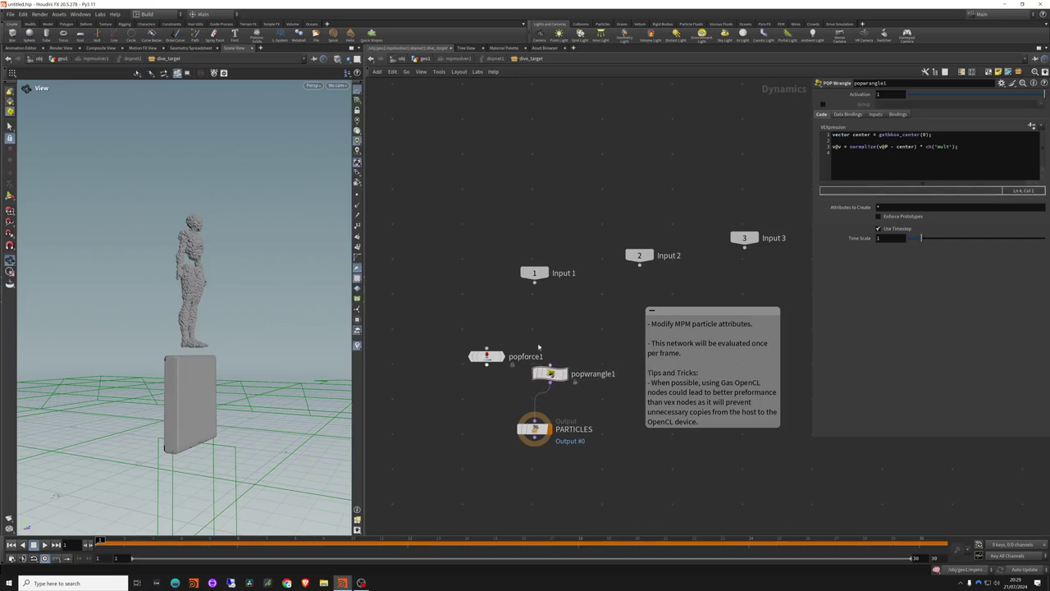
Return to geo1, move the Attribute Wrangle closer, set the MPM solver's Y gravity to 0, and play the simulation
left_click(434, 62)
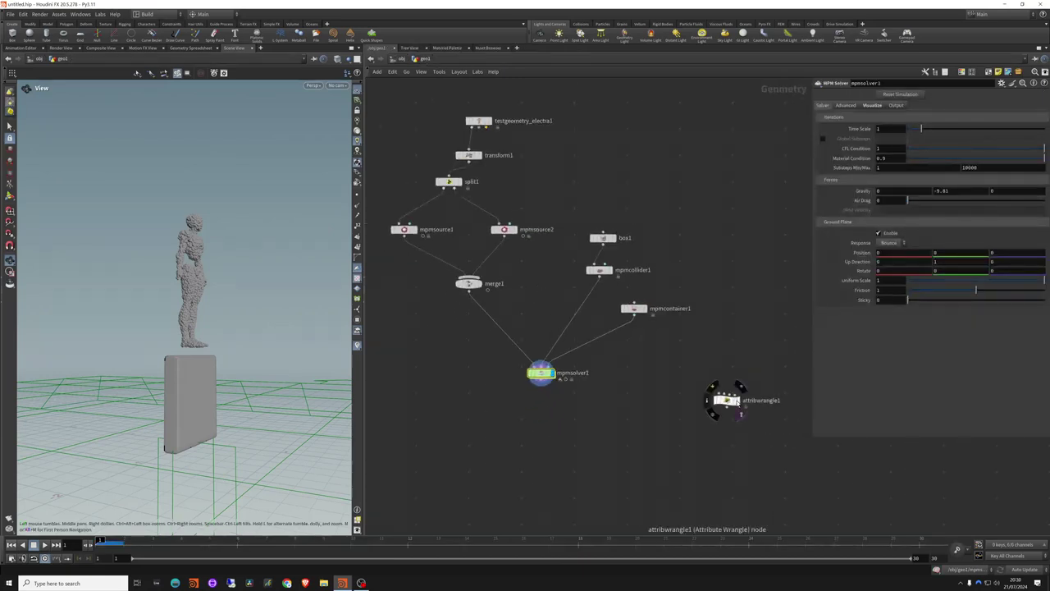
left_click_drag(739, 399, 672, 361)
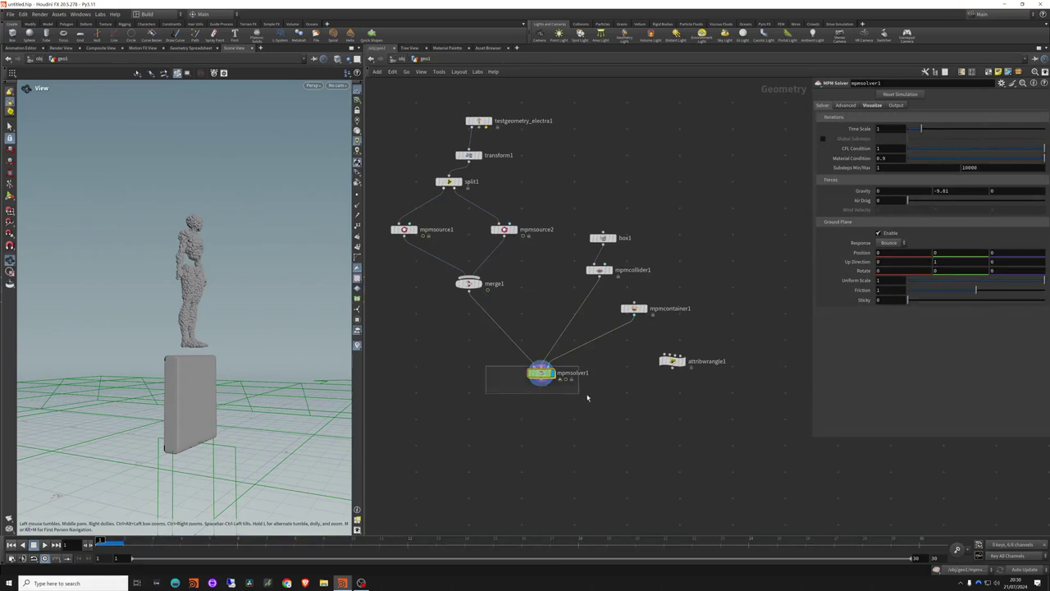
left_click(943, 190)
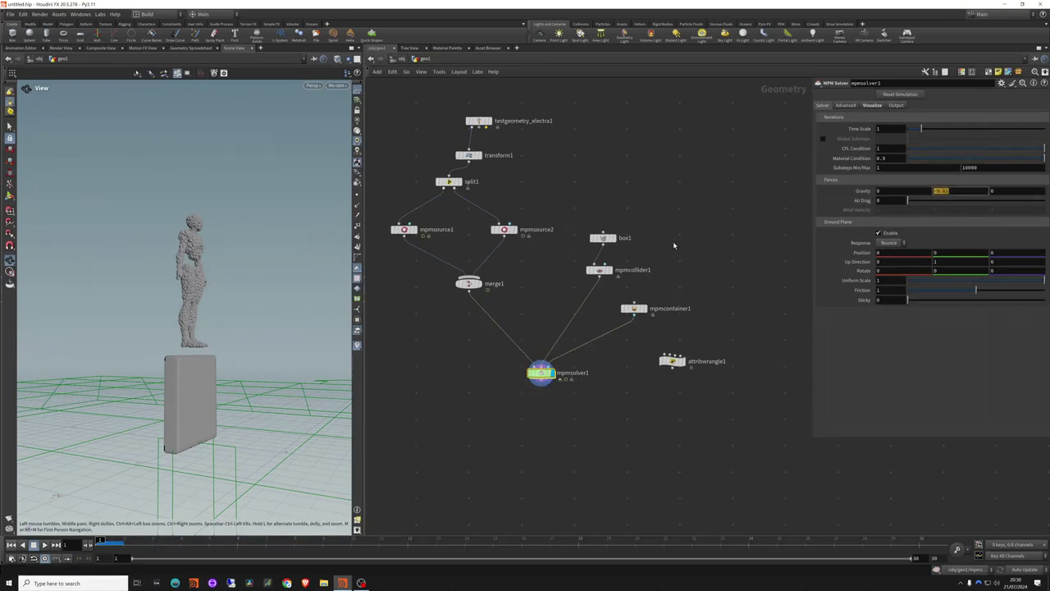
key("BackSpace")
type("0")
key("Return")
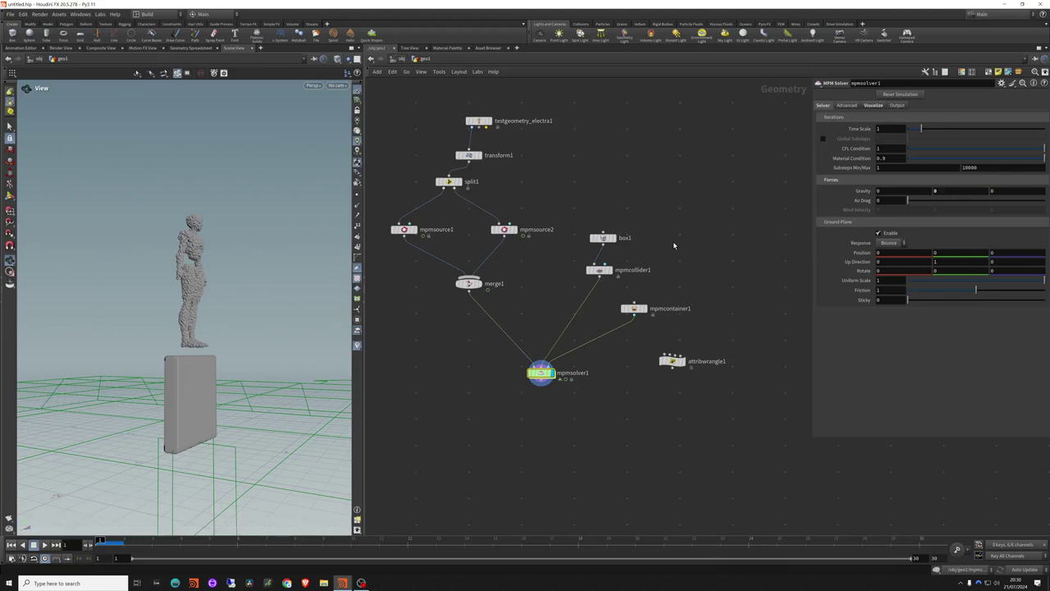
left_click(43, 545)
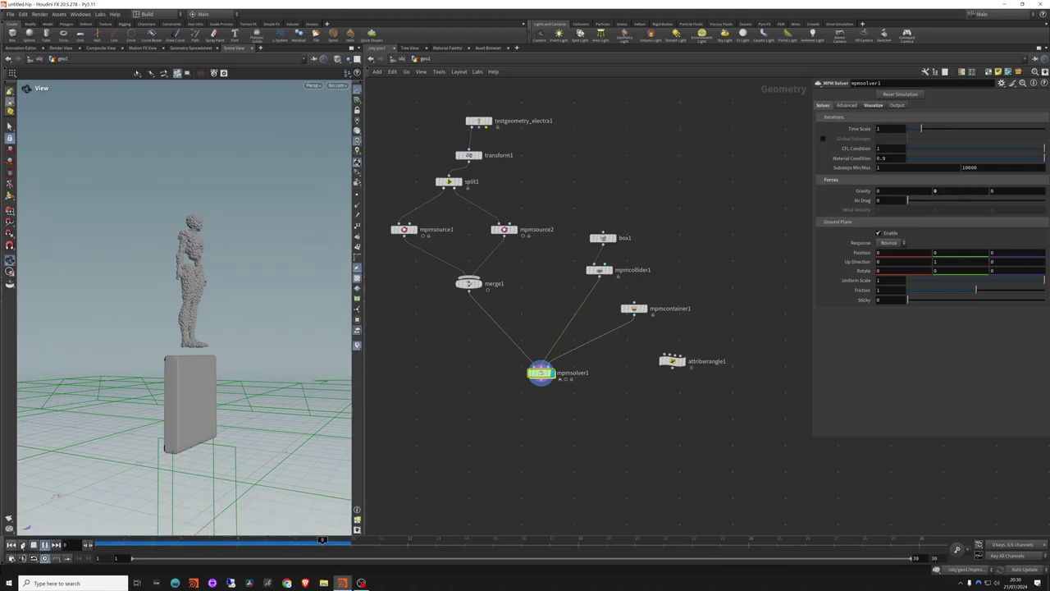
left_click(36, 545)
Nudge the MPM container down and delete the Attribute Wrangle node from geo1
left_click(633, 311)
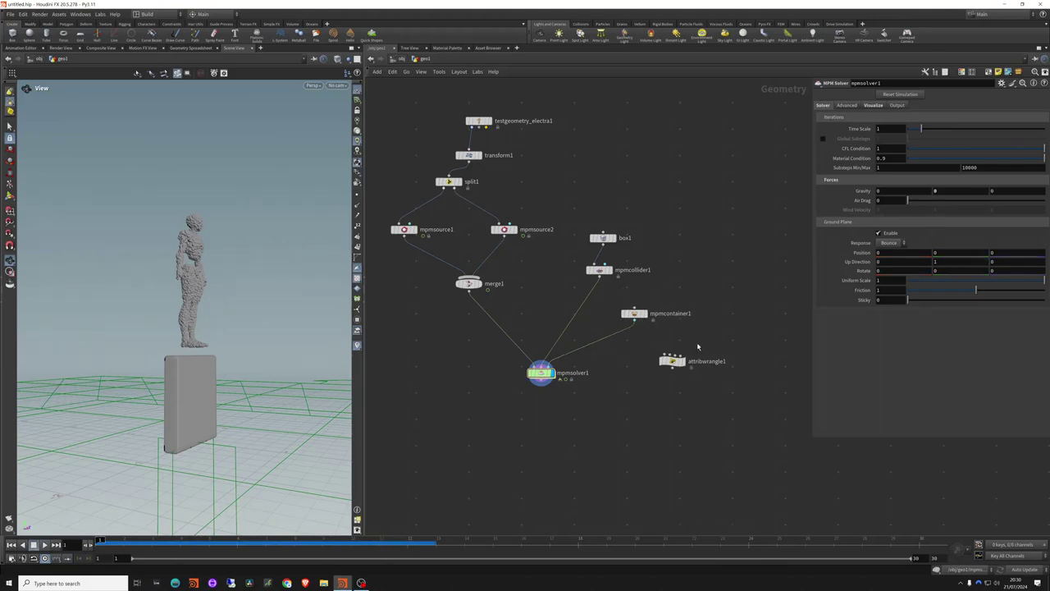
left_click(672, 361)
left_click_drag(713, 349, 637, 389)
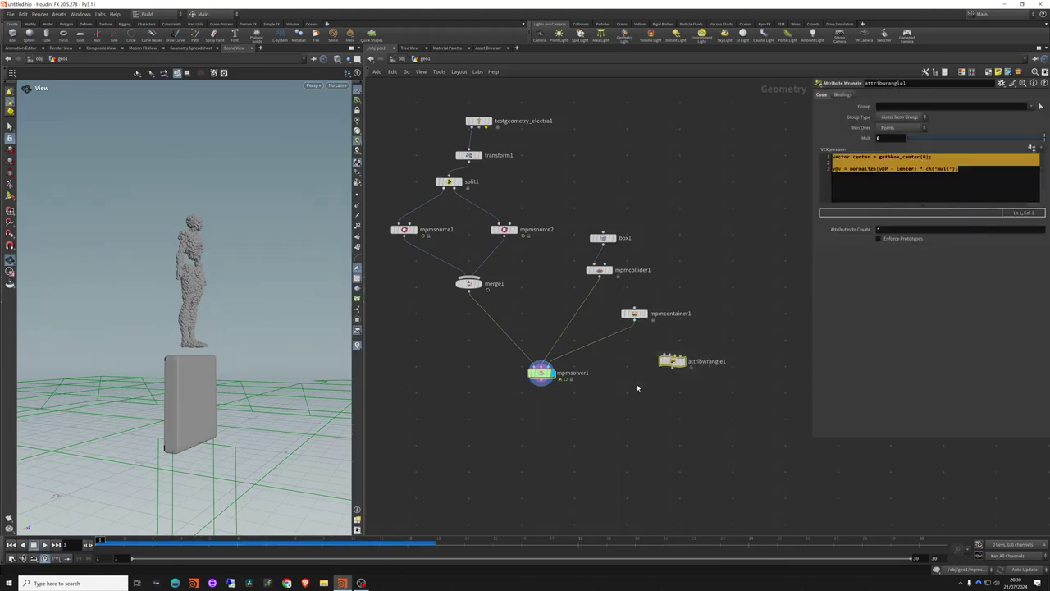
key("Delete")
Add a Metaball node below the MPM container and a Force node connected beneath it
key("Tab")
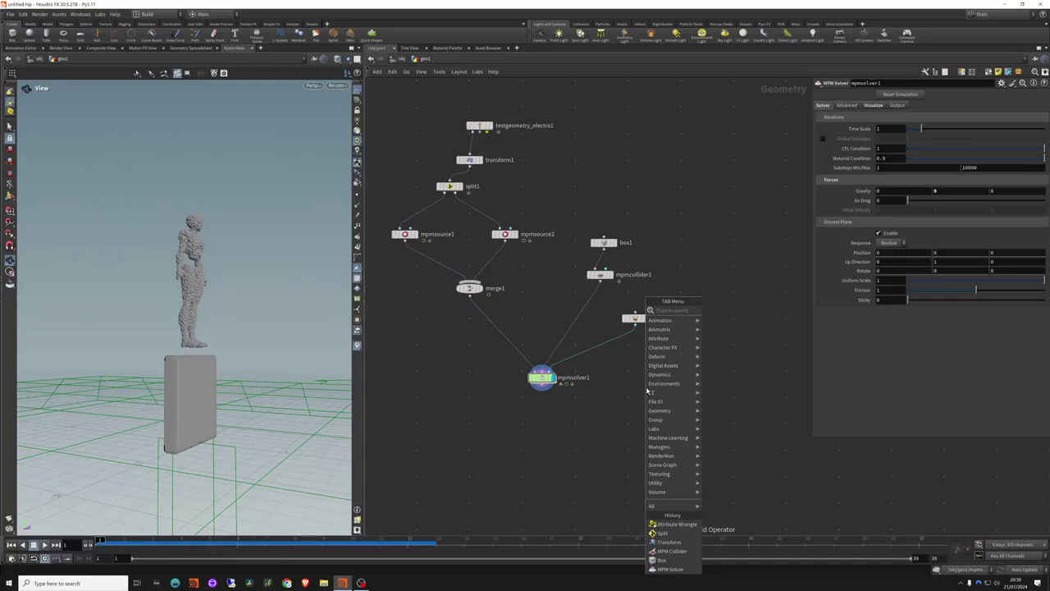
type("sph")
left_click(717, 310)
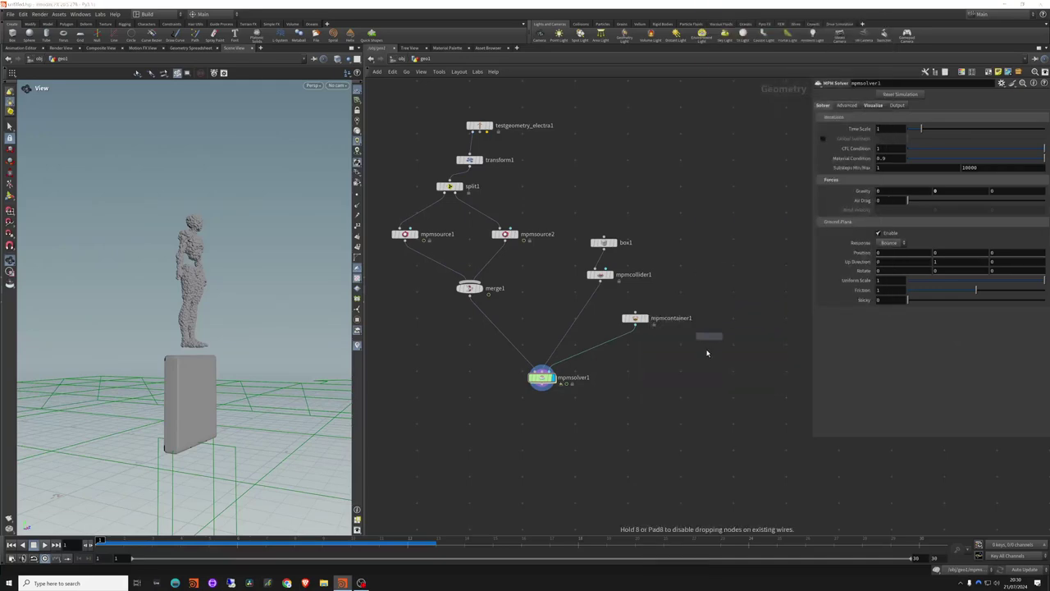
left_click(707, 353)
key("Tab")
type("force")
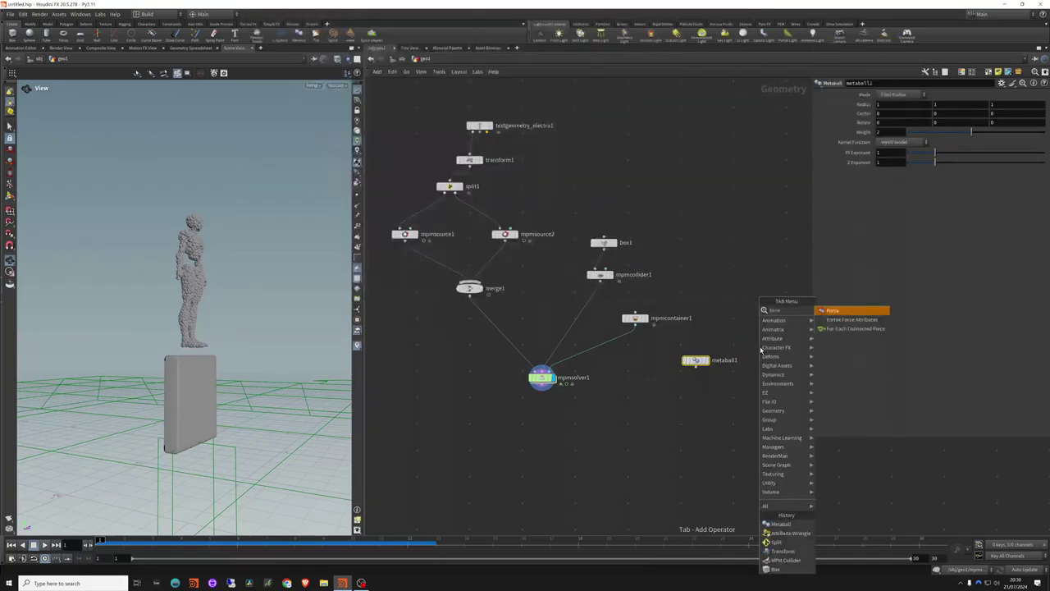
key("Return")
left_click(707, 392)
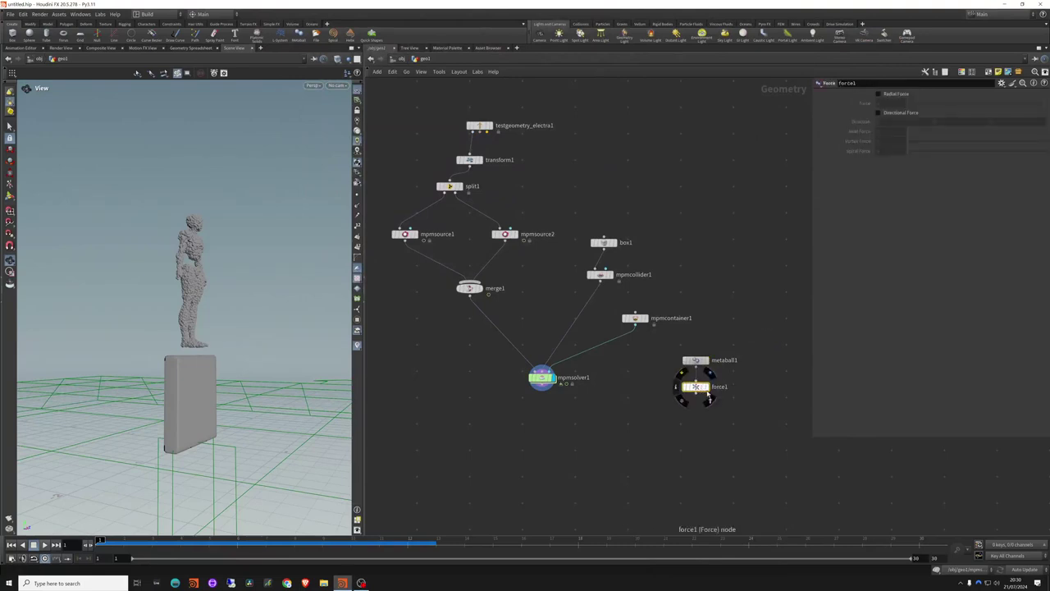
Template the metaball, raise its center to Y 1.90189 around the figure's body, and turn its template display off again
left_click(697, 361)
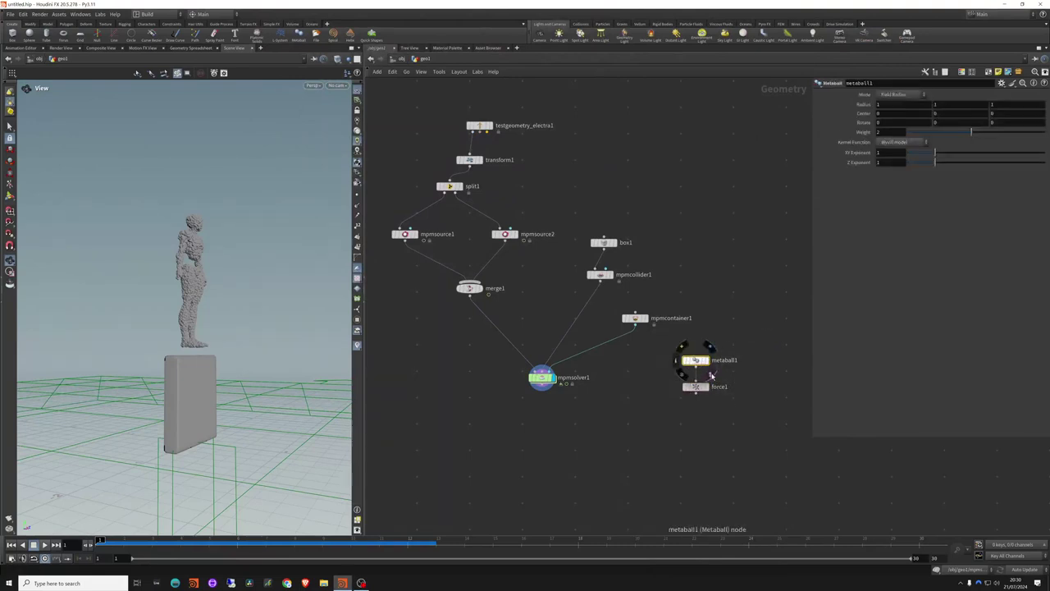
left_click(711, 374)
left_click_drag(256, 346, 200, 249)
key("Return")
left_click_drag(215, 254, 232, 307, "alt")
key("Return")
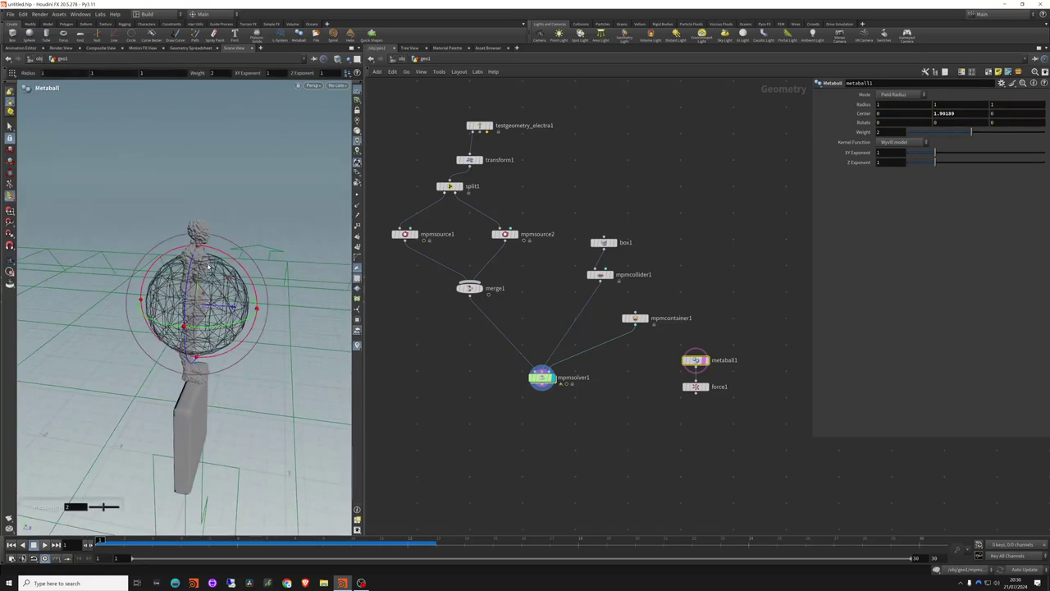
left_click_drag(203, 291, 208, 268, "alt")
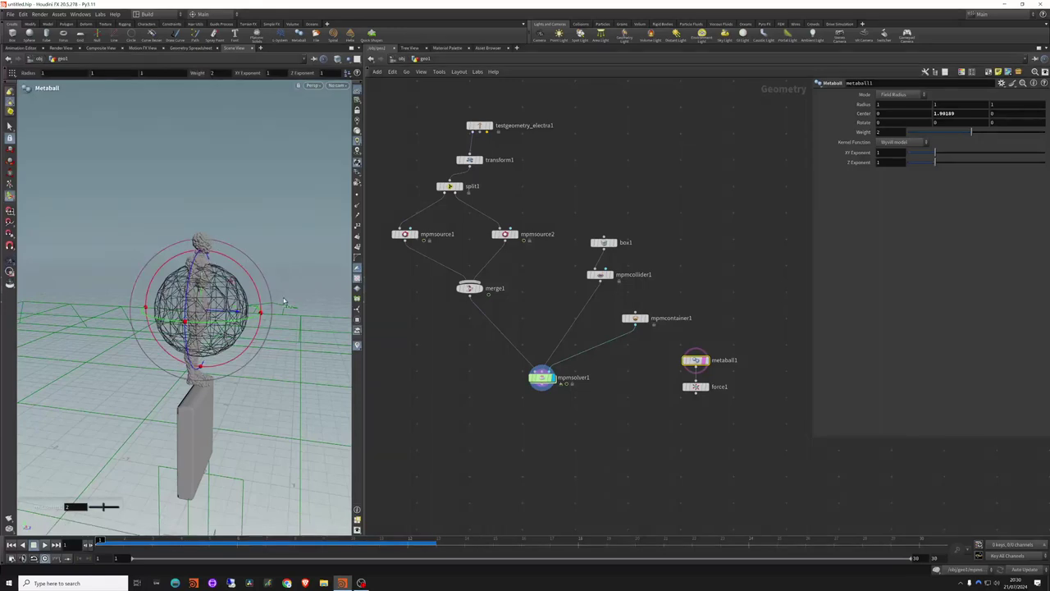
left_click(685, 360)
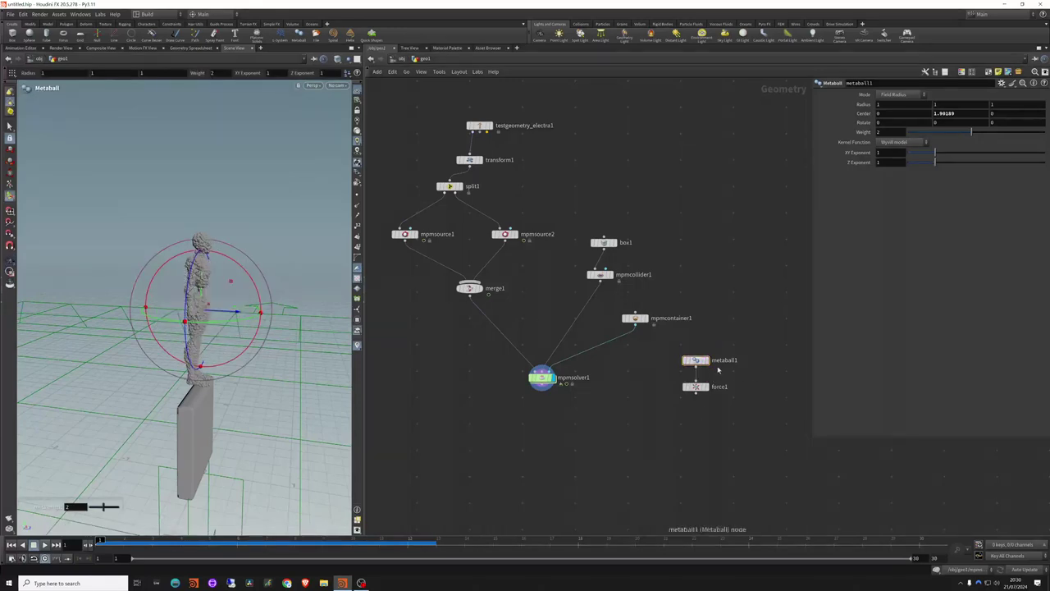
Add a Null node after the Force node and name it OUT_FORCE
left_click_drag(735, 380, 663, 416)
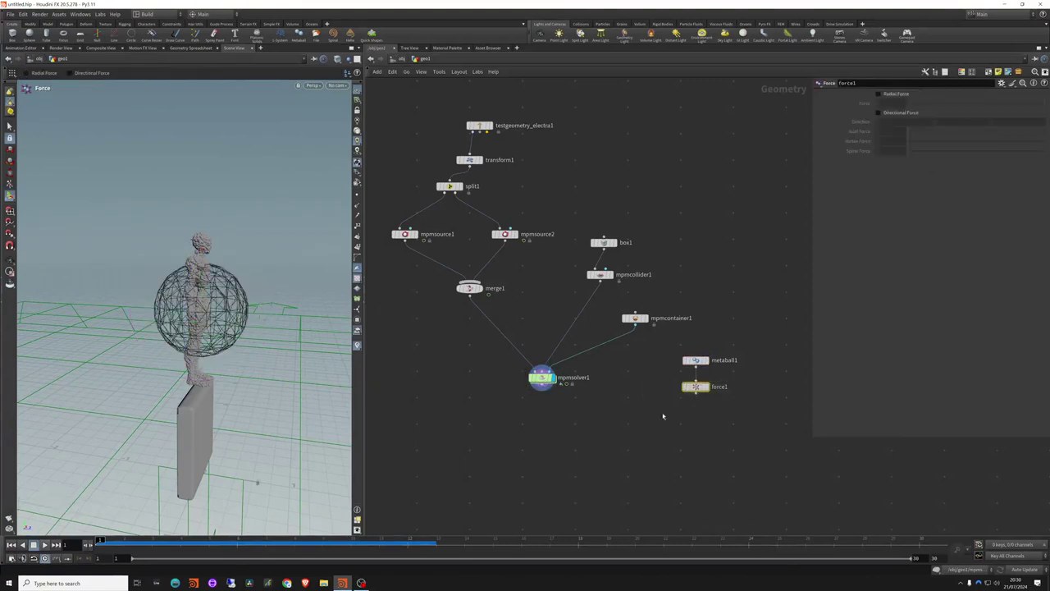
key("Tab")
type("null")
key("Return")
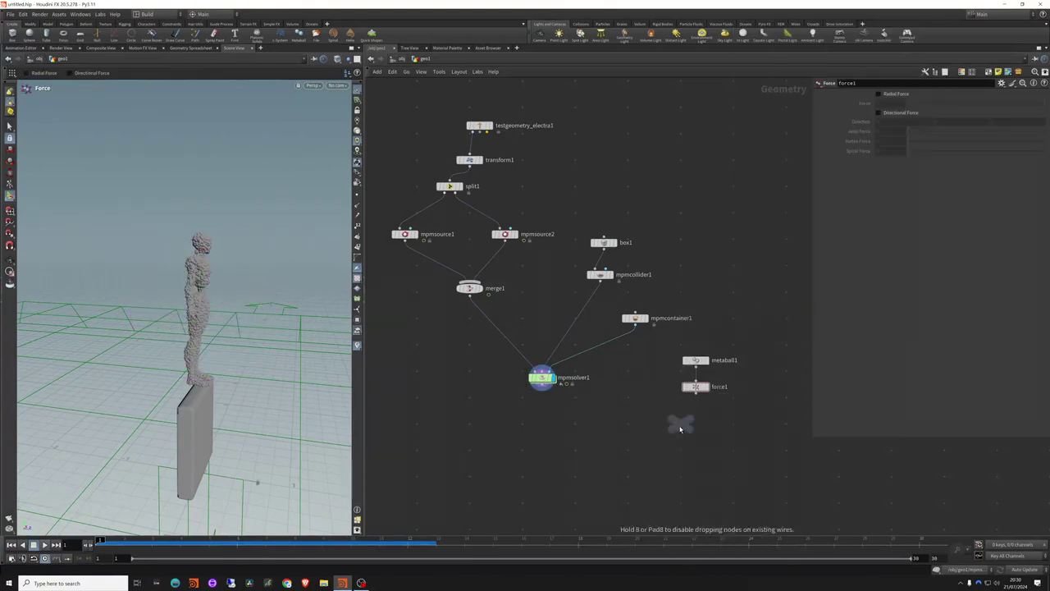
left_click(695, 415)
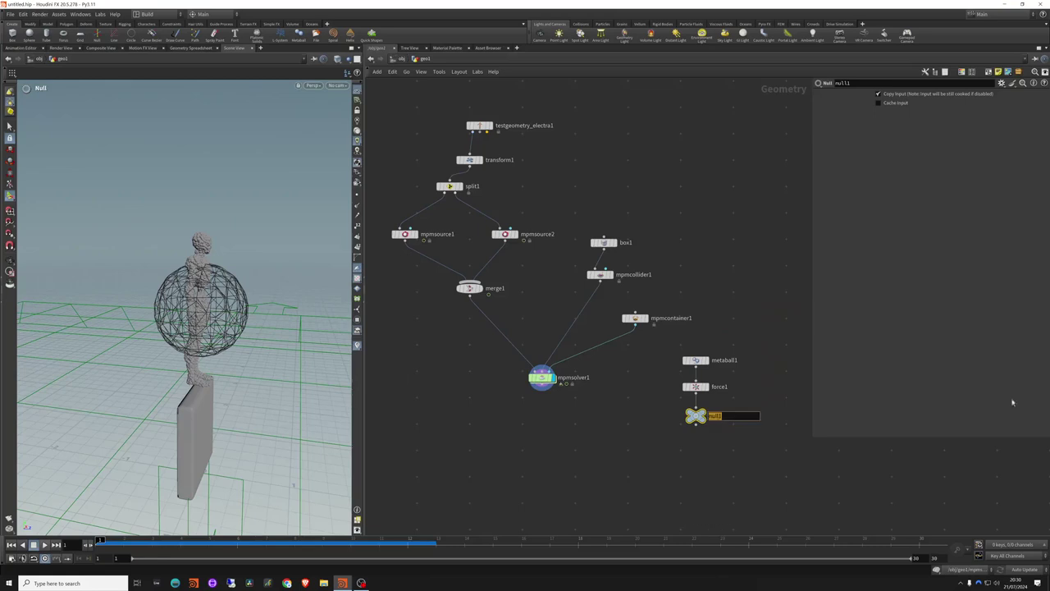
type("OUT_FORCE")
key("Return")
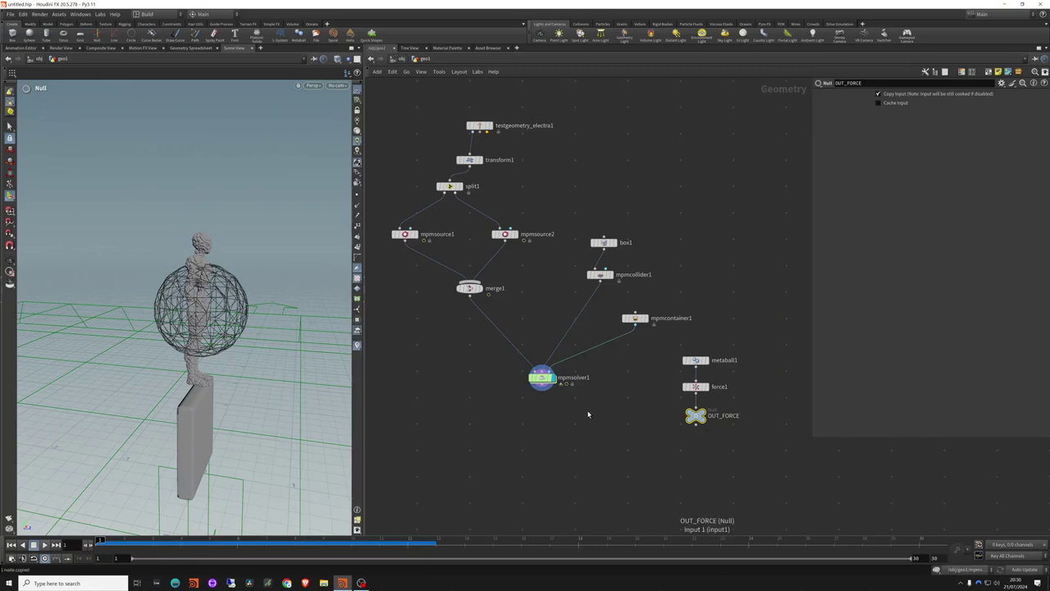
Enter the MPM solver's dive target network and delete the POP Force and POP Wrangle nodes
left_click(541, 379)
double_click(541, 380)
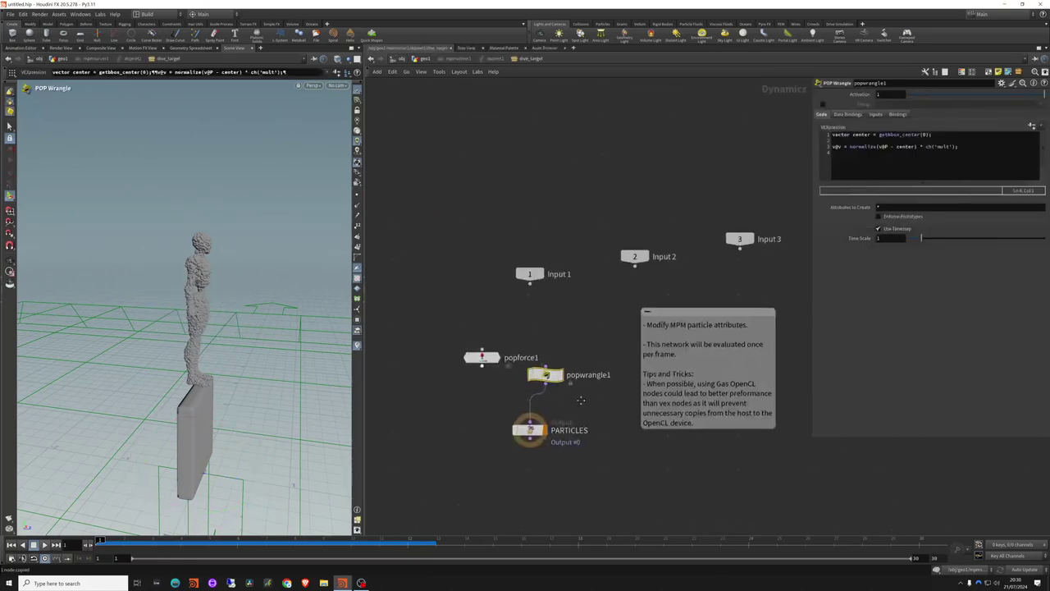
left_click_drag(590, 330, 460, 365)
key("Delete")
middle_click_drag(543, 335, 501, 307)
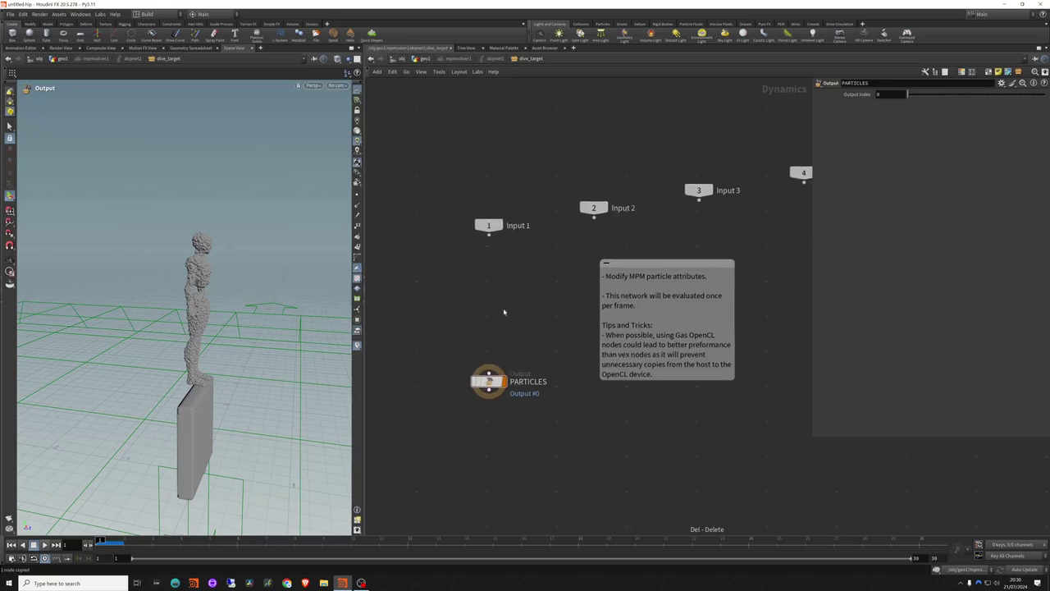
key("Tab")
type("popfo")
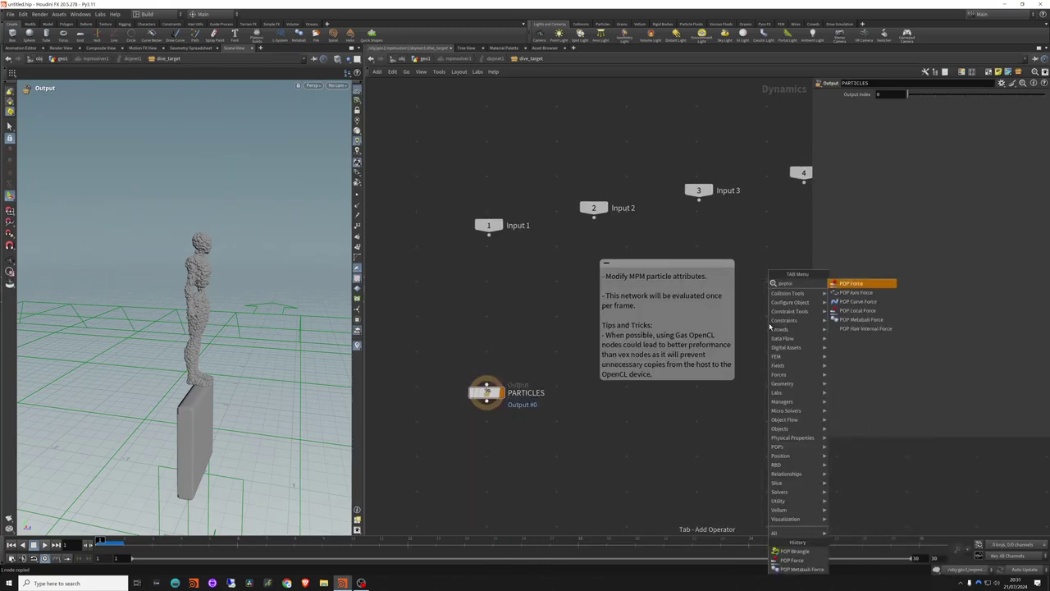
key("Return")
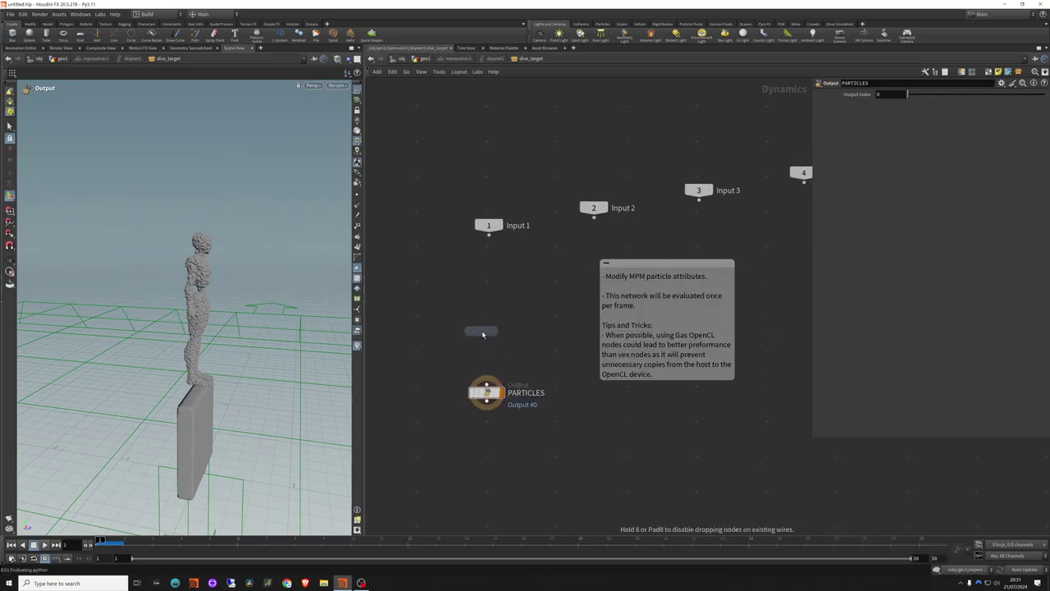
left_click(482, 328)
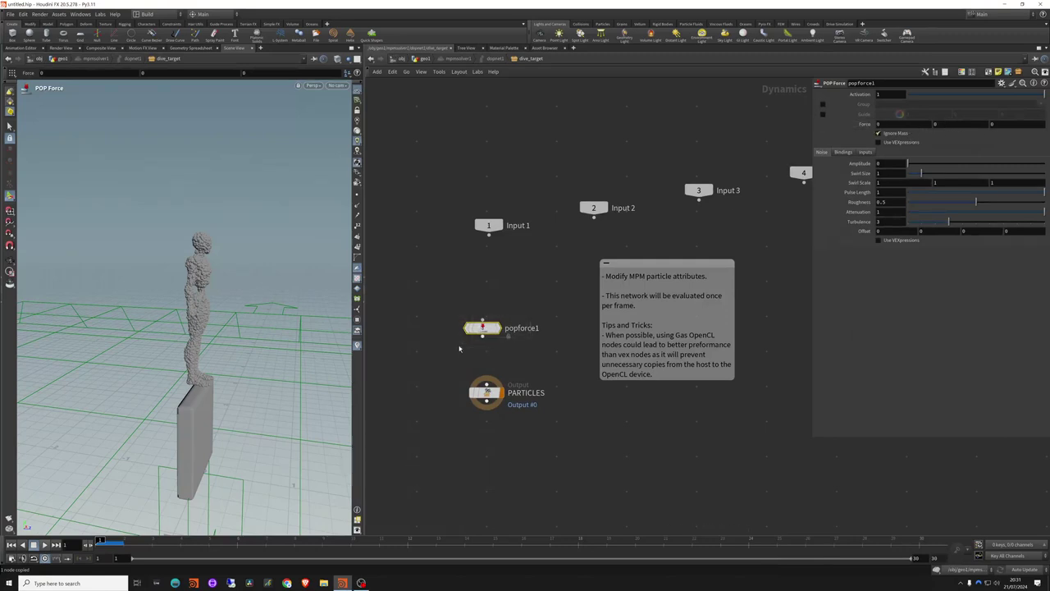
key("Delete")
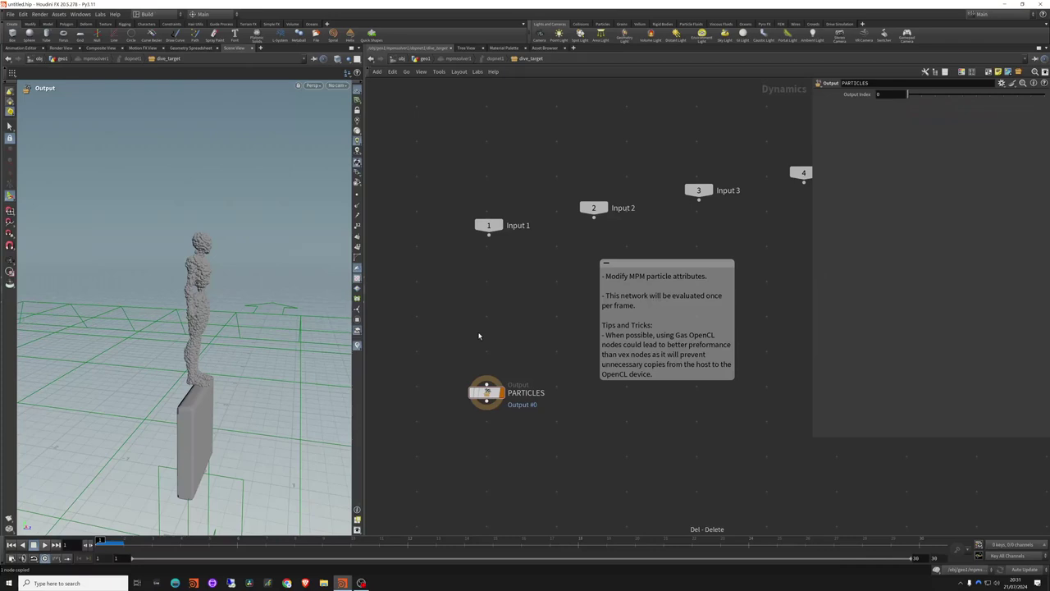
Add a POP Metaball Force node and connect it into the PARTICLES output
key("Tab")
type("met")
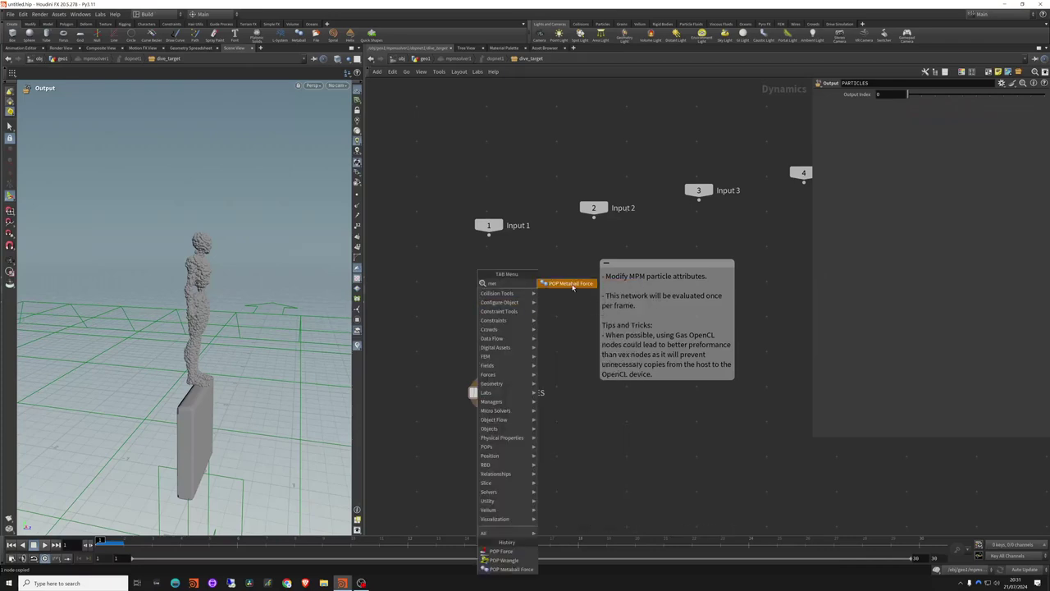
key("Return")
left_click(471, 331)
mouse_move(475, 335)
left_mouse_down()
mouse_move(504, 335)
mouse_move(490, 339)
left_mouse_up()
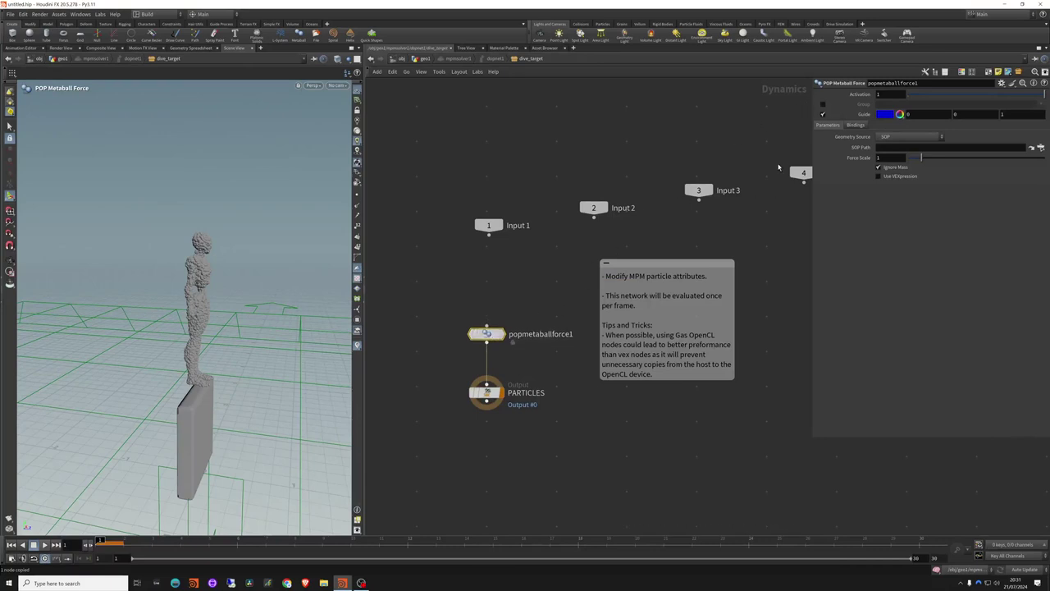
left_click_drag(486, 334, 486, 347)
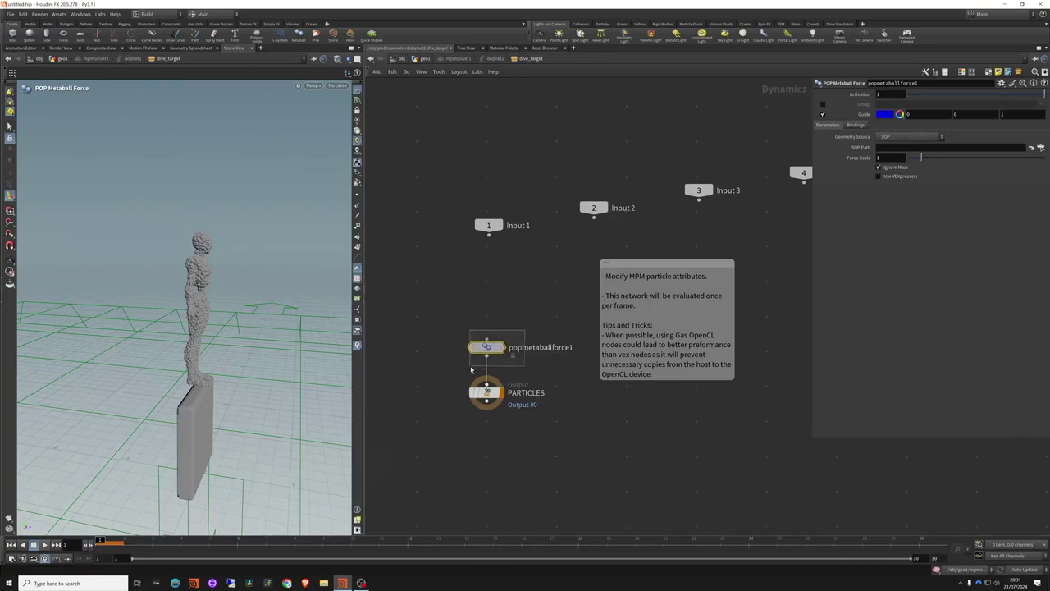
Set the POP Metaball Force's SOP Path to the force null with the relative path ../../../../OUT_FORCE
left_click(884, 149)
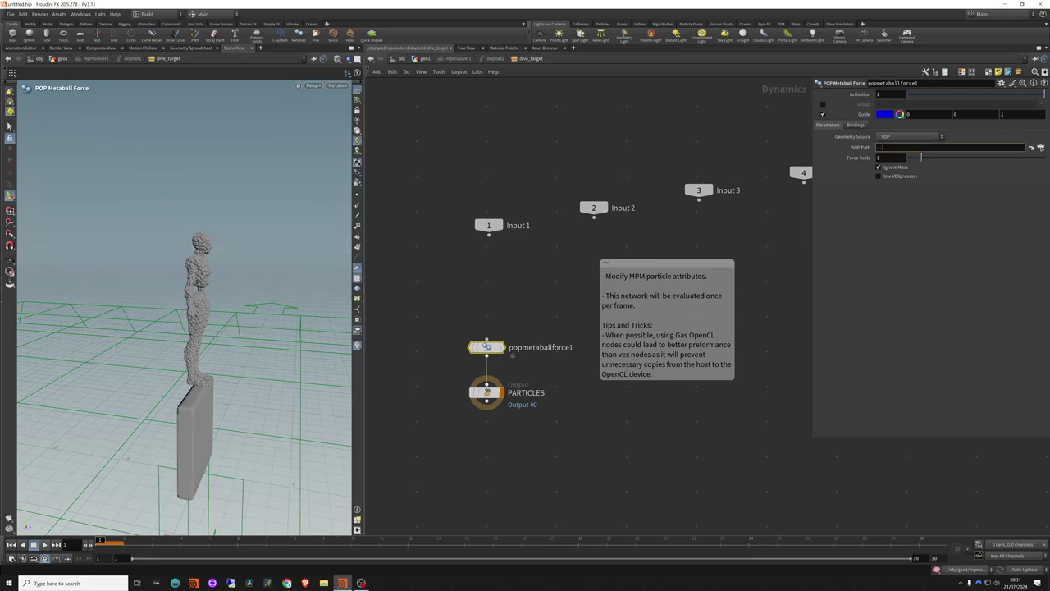
type("../../../")
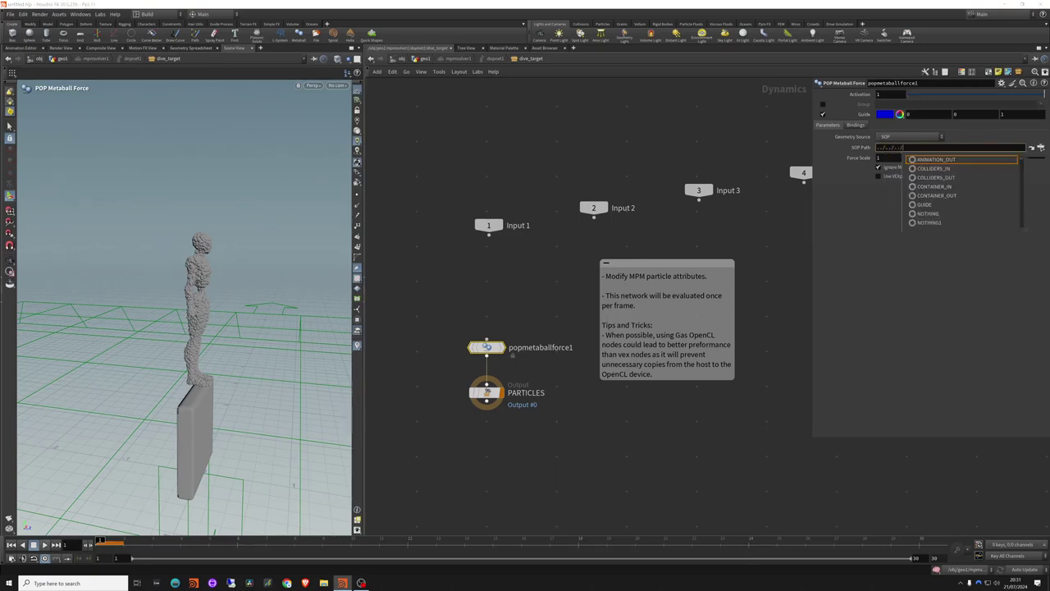
type("ou")
key("BackSpace")
key("BackSpace")
key("BackSpace")
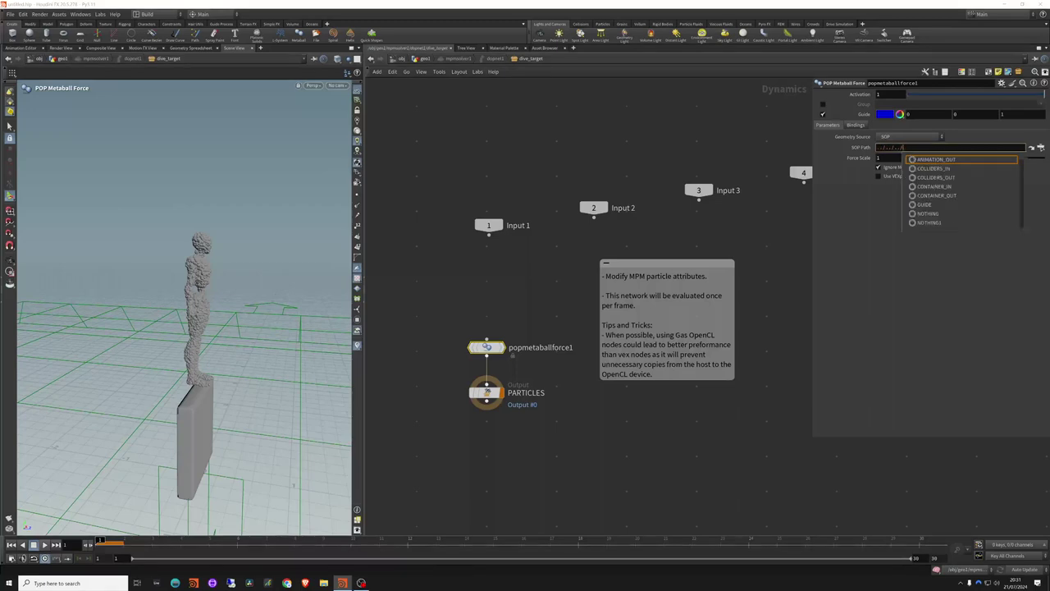
key("Down")
key("Down")
key("Down")
key("Down")
key("Down")
key("Down")
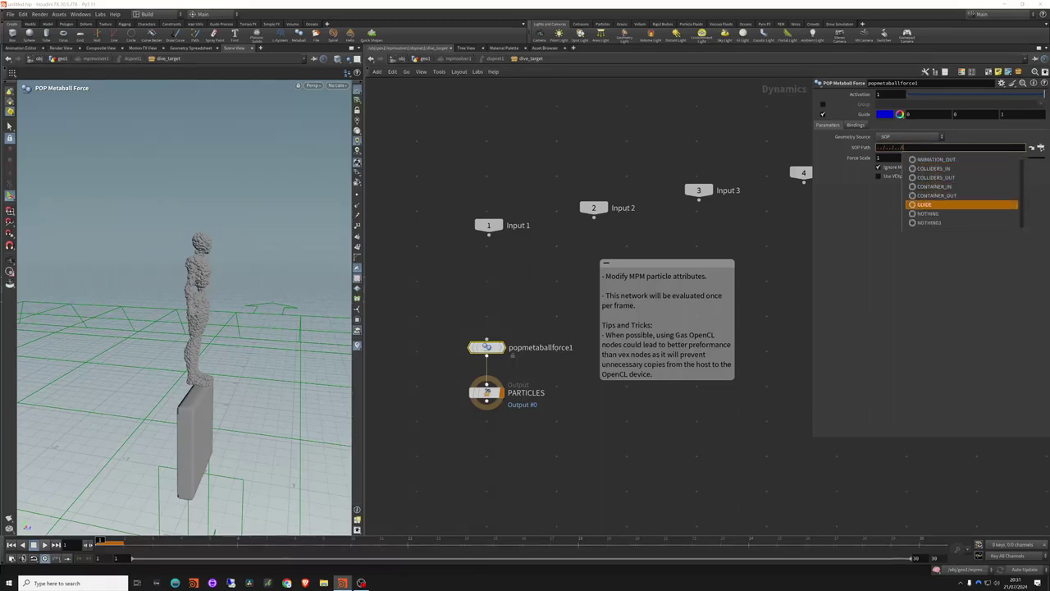
key("Up")
key("Up")
key("Up")
key("Up")
key("Up")
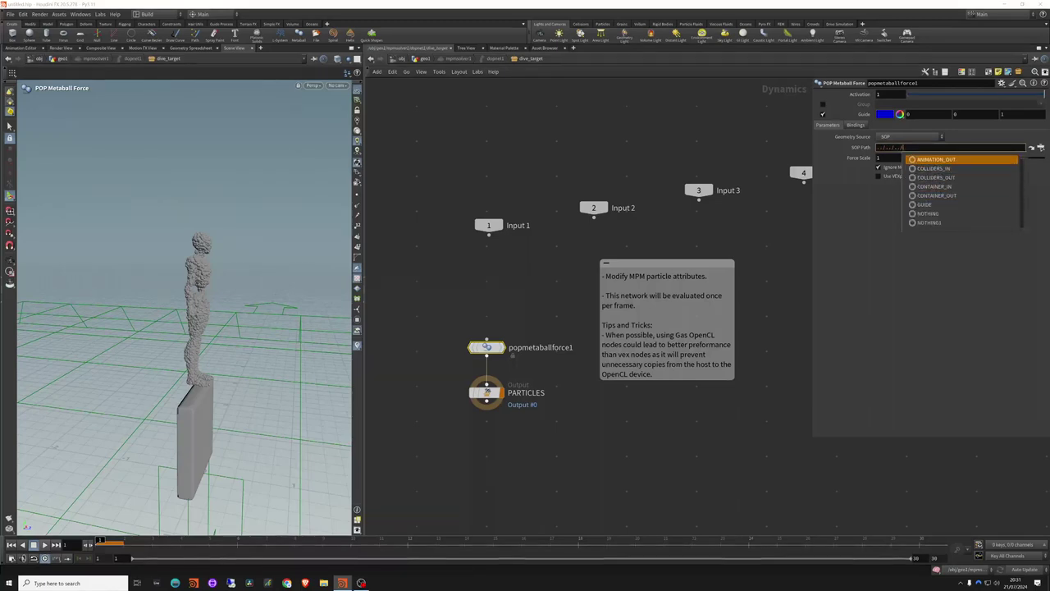
key("Escape")
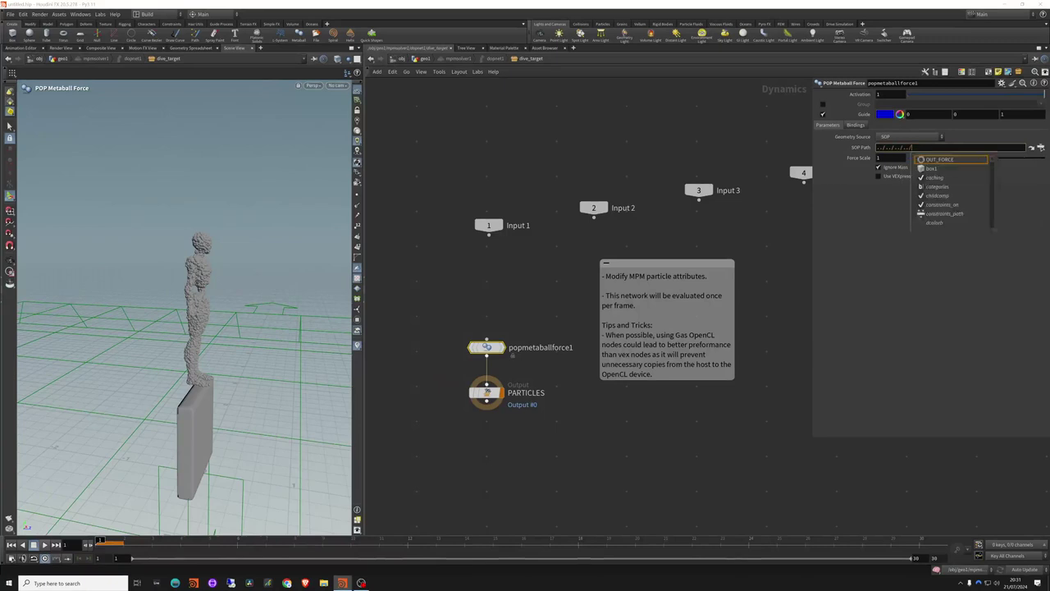
key("Down")
key("Return")
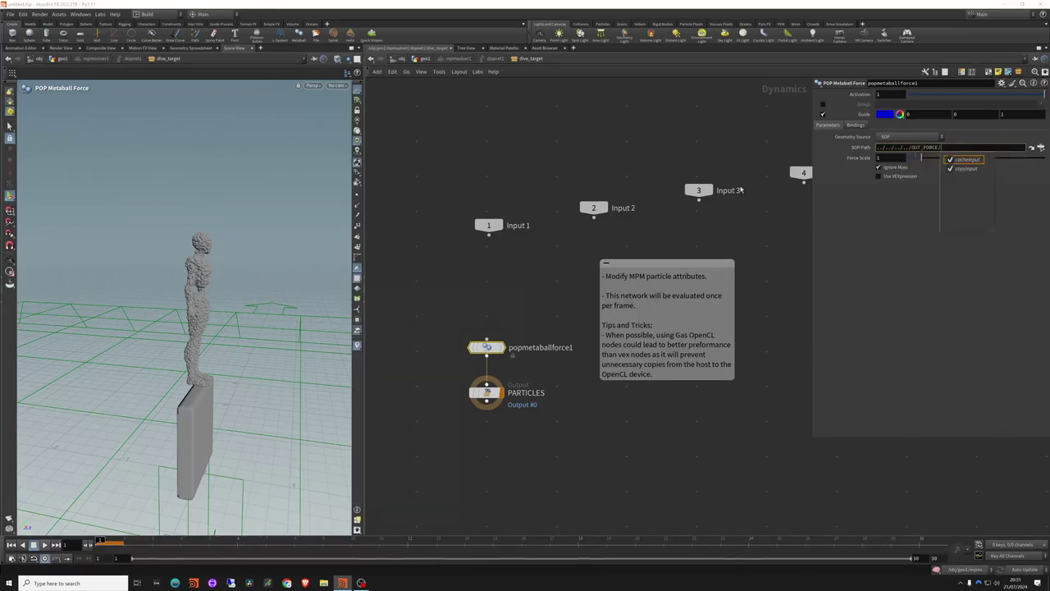
key("Return")
Return to the geo1 geometry network and turn on the MPM solver's display
key("u")
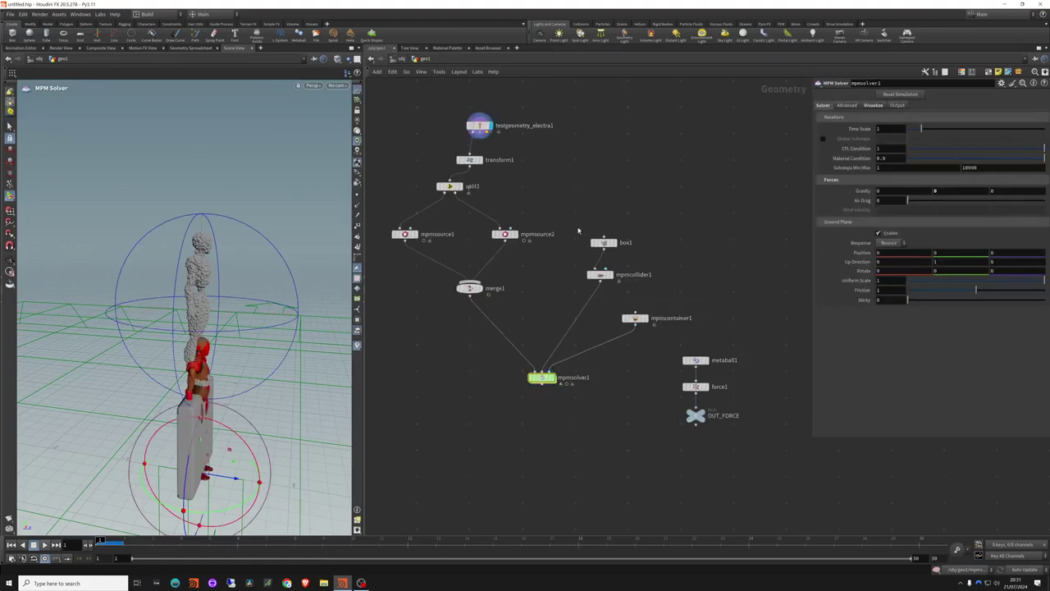
left_click_drag(482, 364, 633, 404)
key("r")
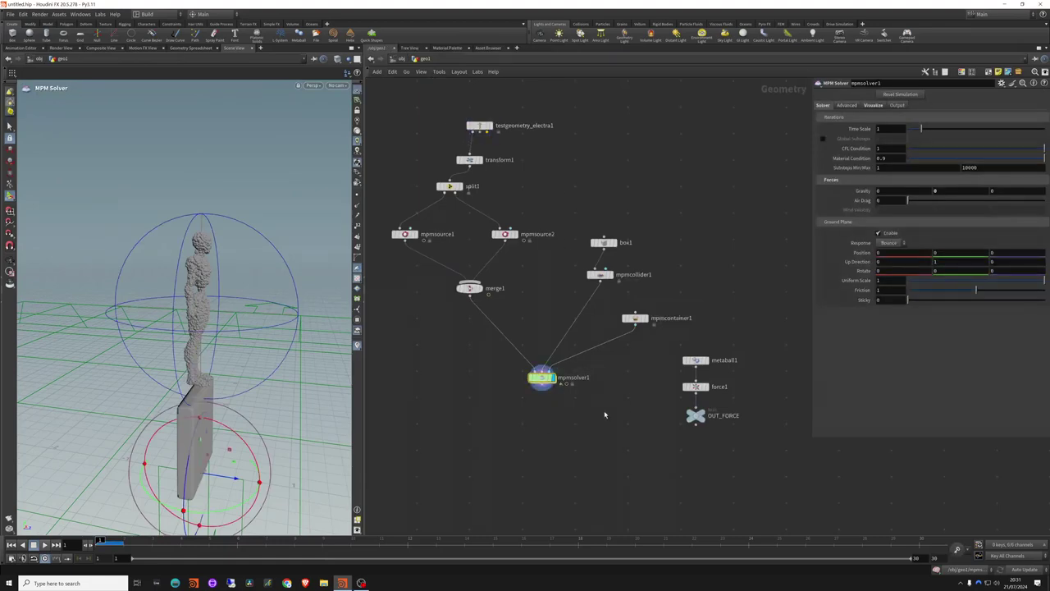
middle_click_drag(599, 398, 601, 369)
left_click_drag(236, 312, 261, 300, "alt")
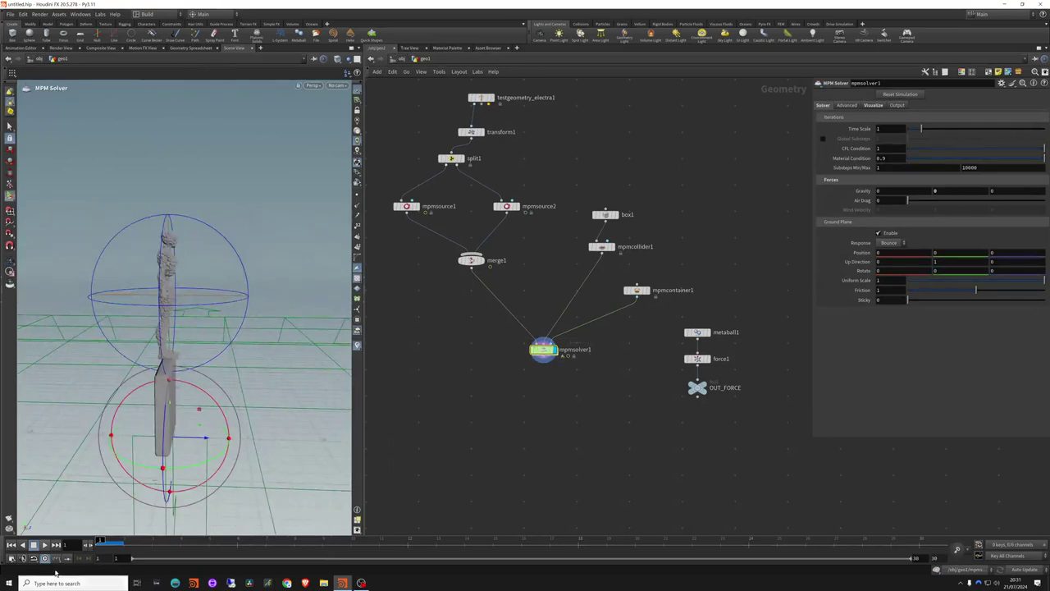
Enable Radial Force on the Force node below the metaball and set its force to 15
left_click(696, 358)
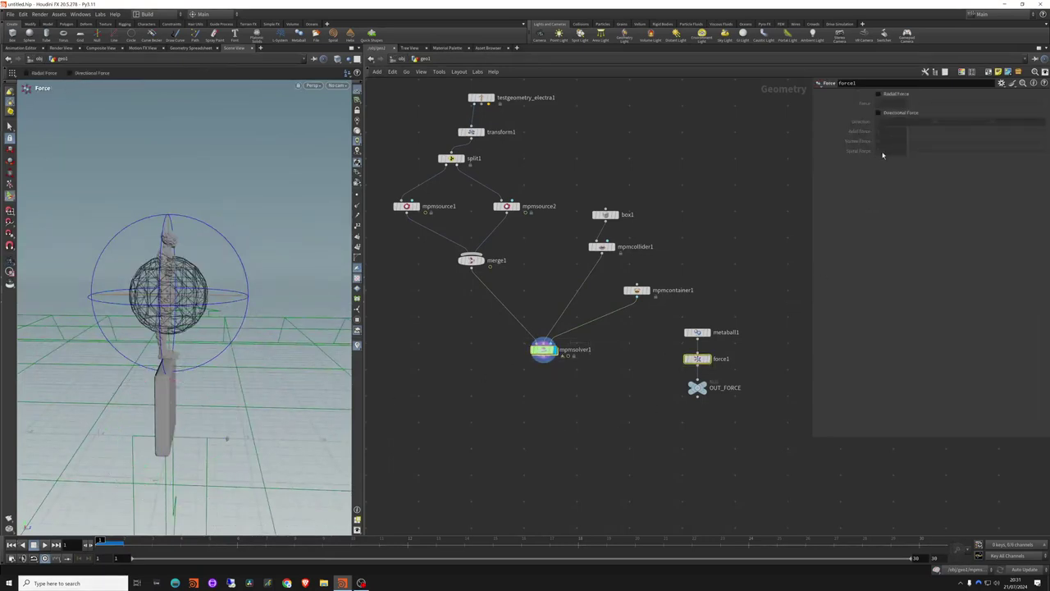
left_click(896, 113)
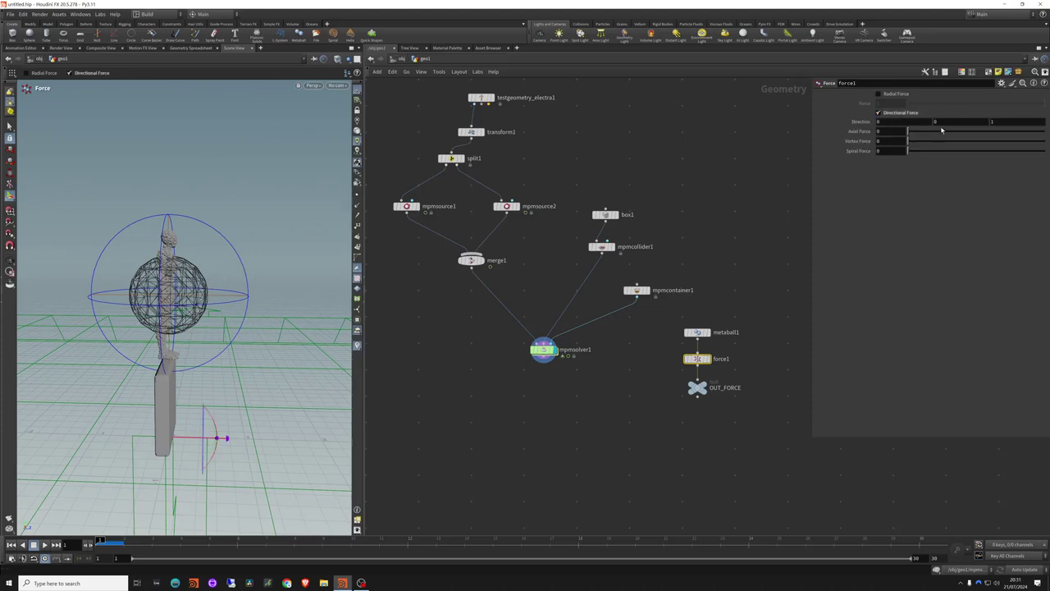
left_click(895, 95)
type("15")
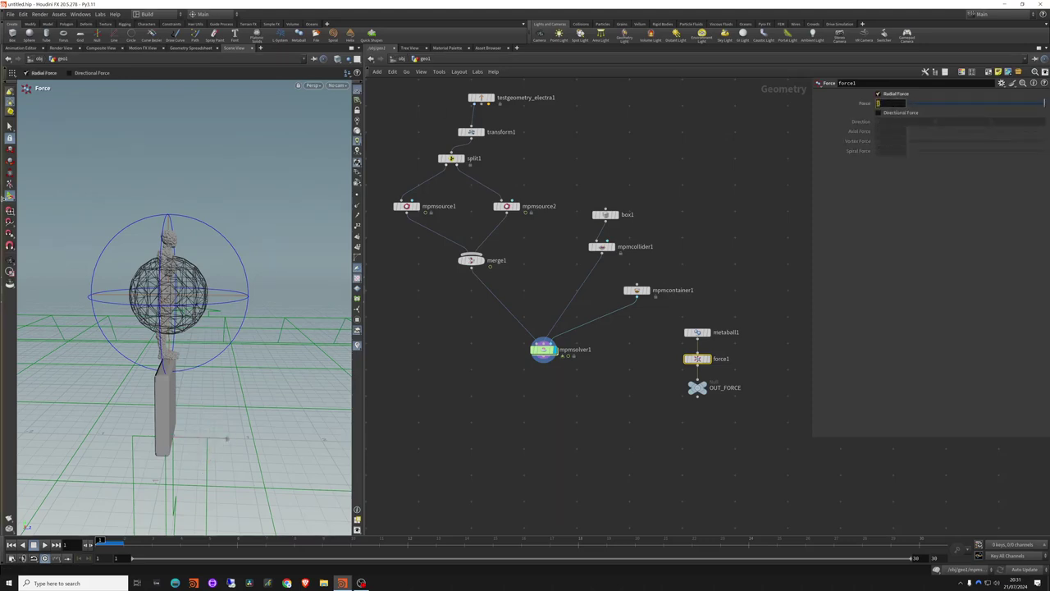
key("Return")
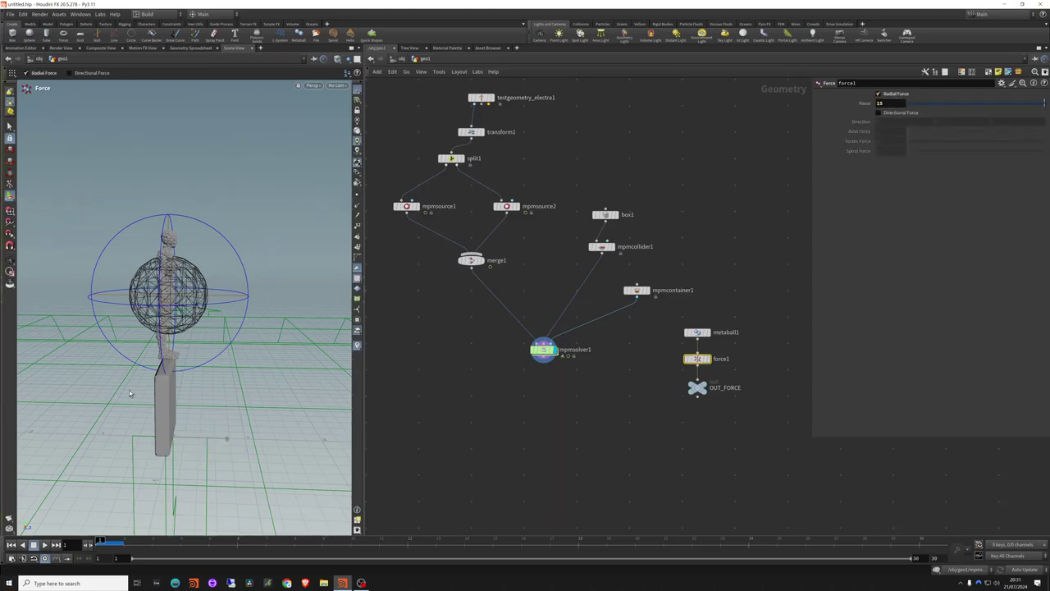
Play the simulation from a wider view of the figure to check the radial force
left_click_drag(137, 383, 131, 349, "alt")
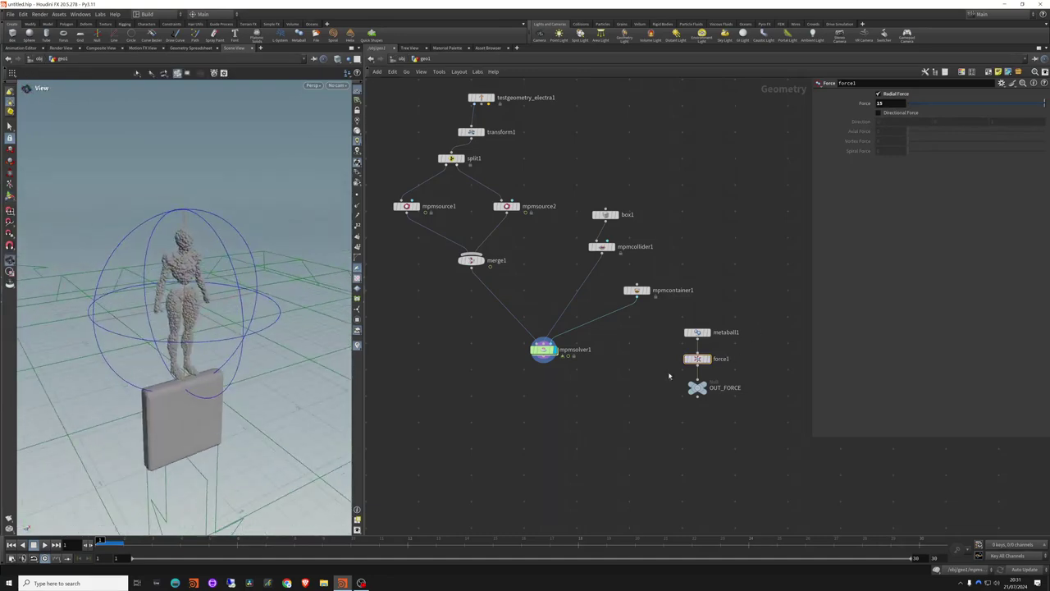
scroll(229, 356, "down", 5)
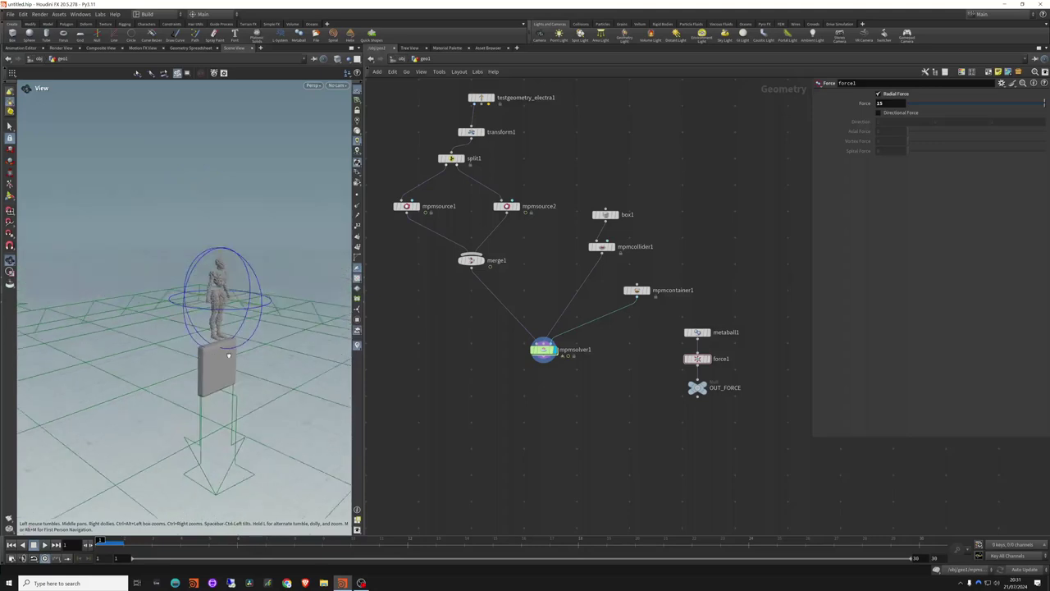
left_click(44, 545)
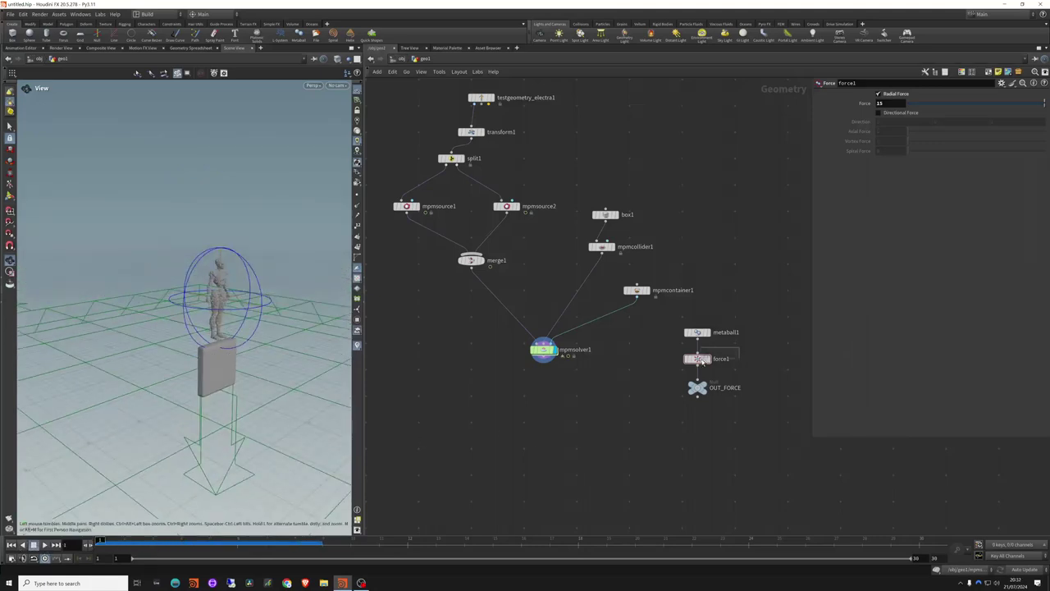
Set the Force node's radial force to -15, play the simulation and return to the first frame
left_click_drag(893, 105, 544, 109)
type("-15")
key("Return")
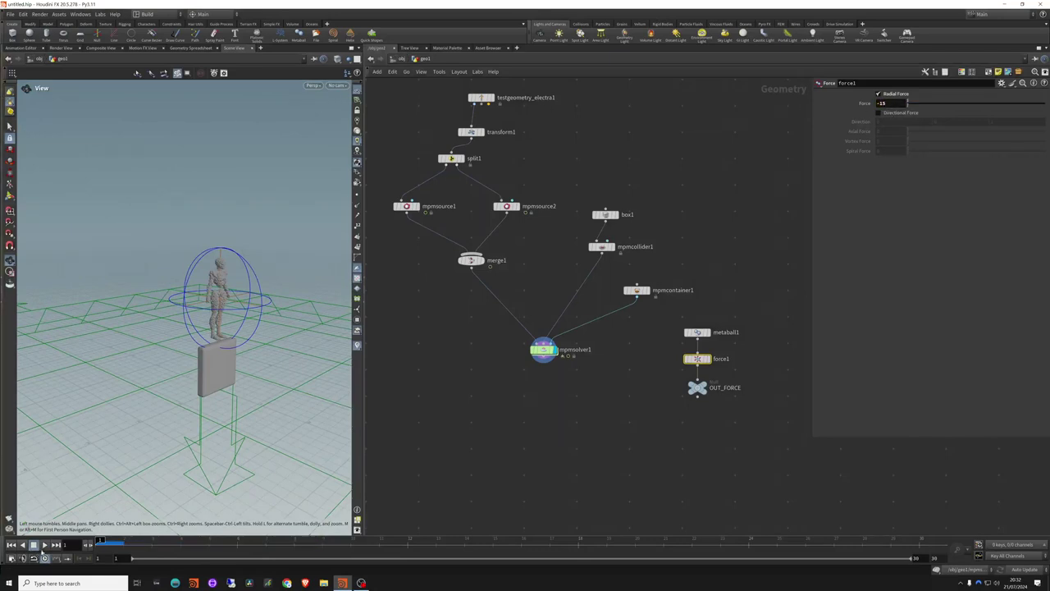
left_click(44, 545)
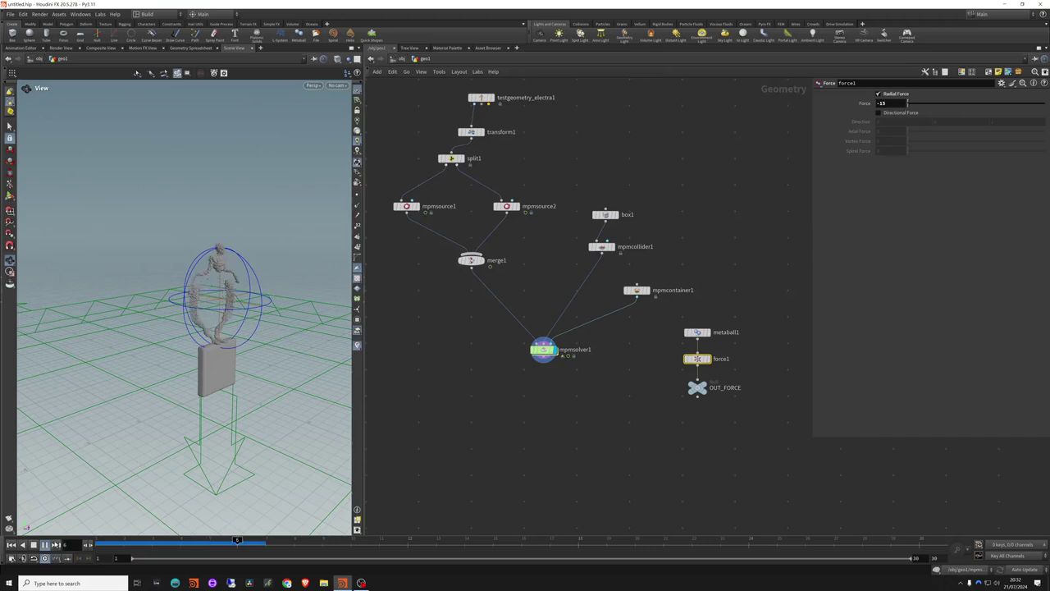
left_click(12, 545)
Set the Force node's radial force to -8
double_click(882, 104)
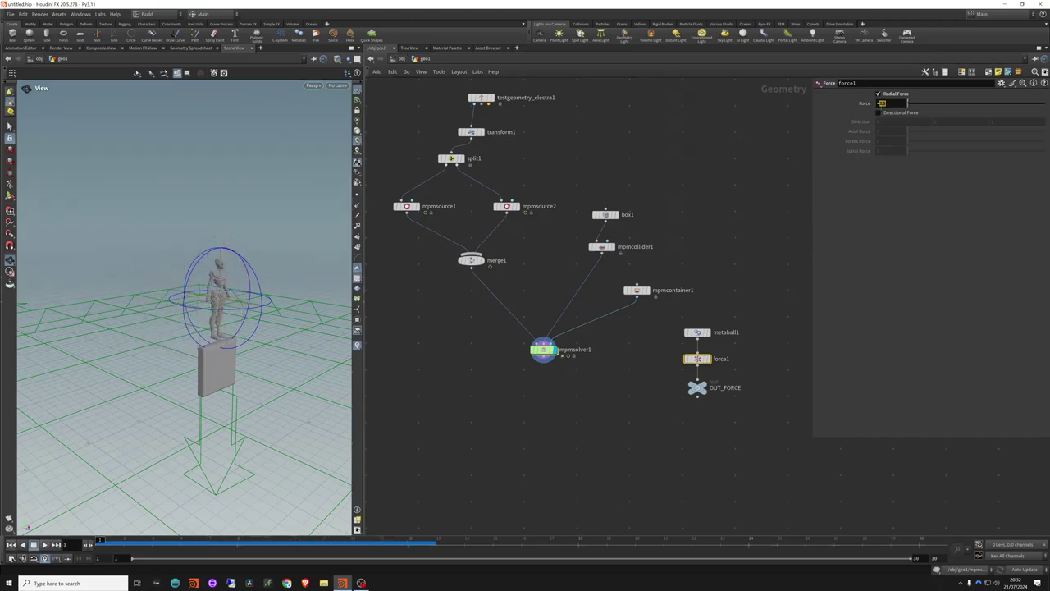
type("8")
key("Return")
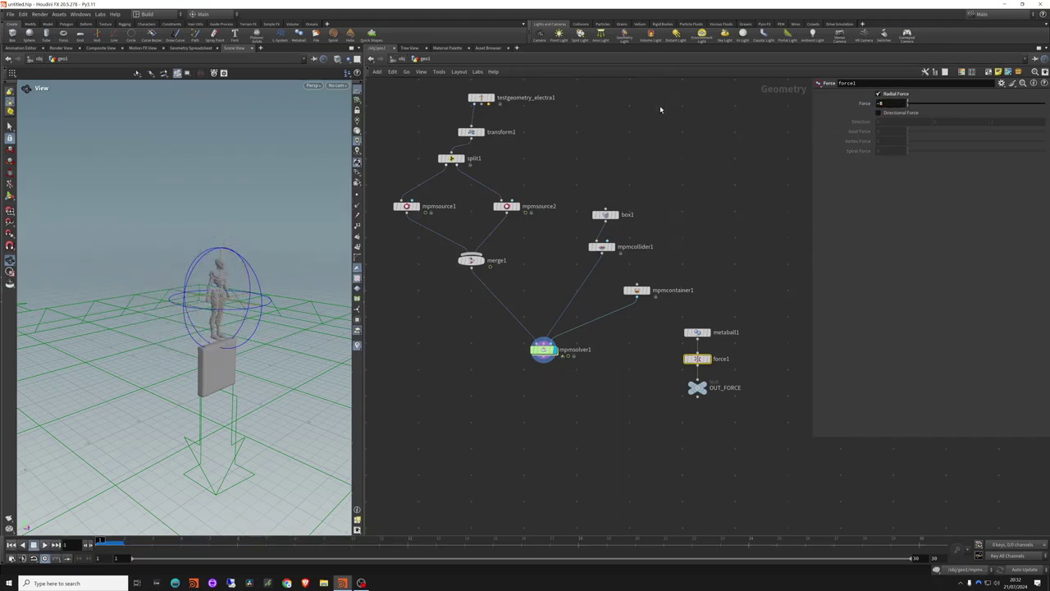
left_click_drag(558, 324, 483, 356)
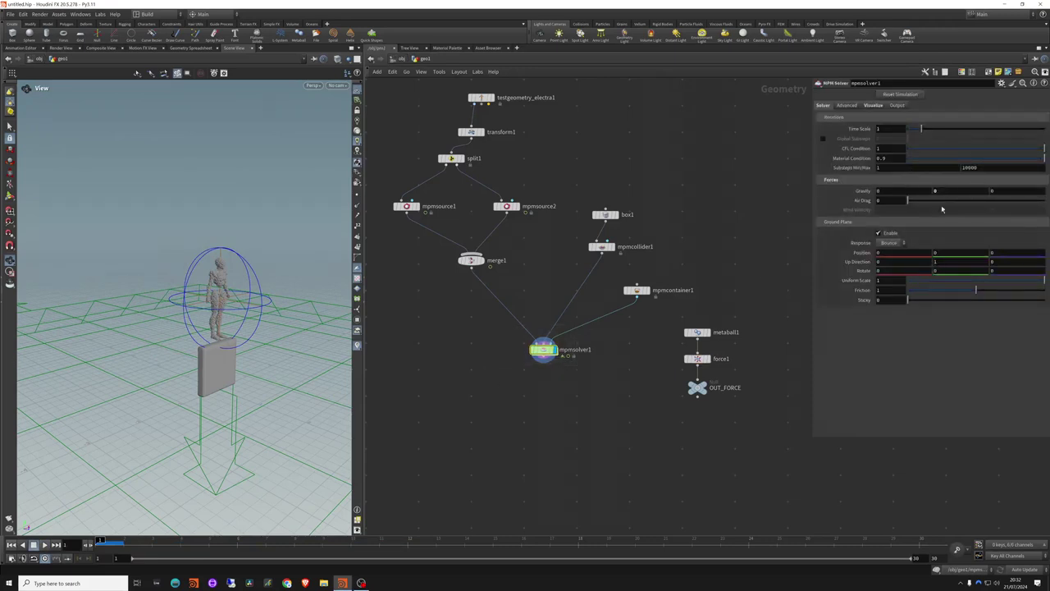
left_click(935, 191)
type("/obj/geo1/OUT_FORCE")
key("Return")
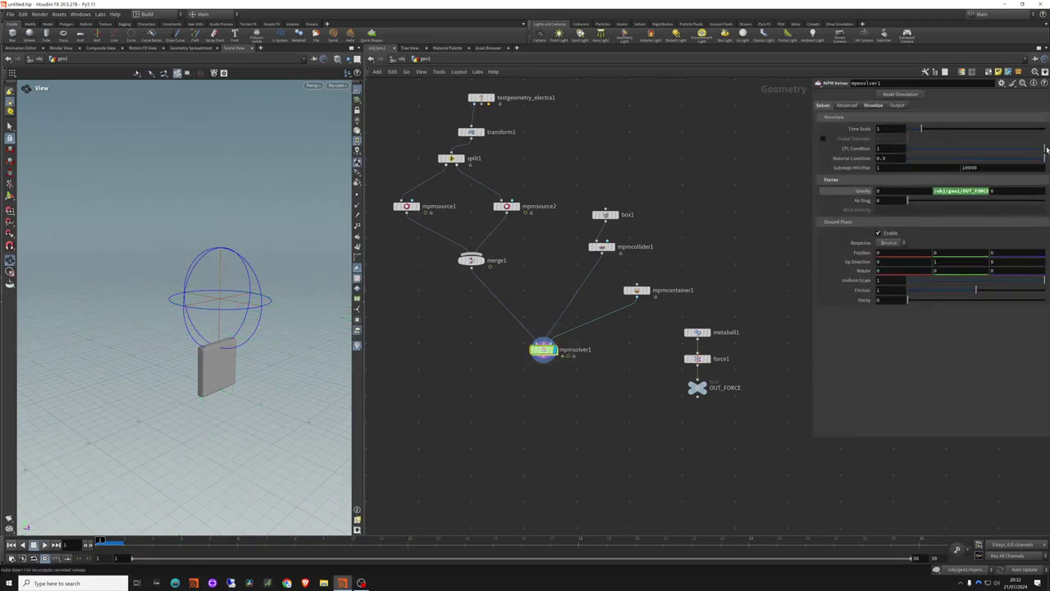
key("ctrl+z")
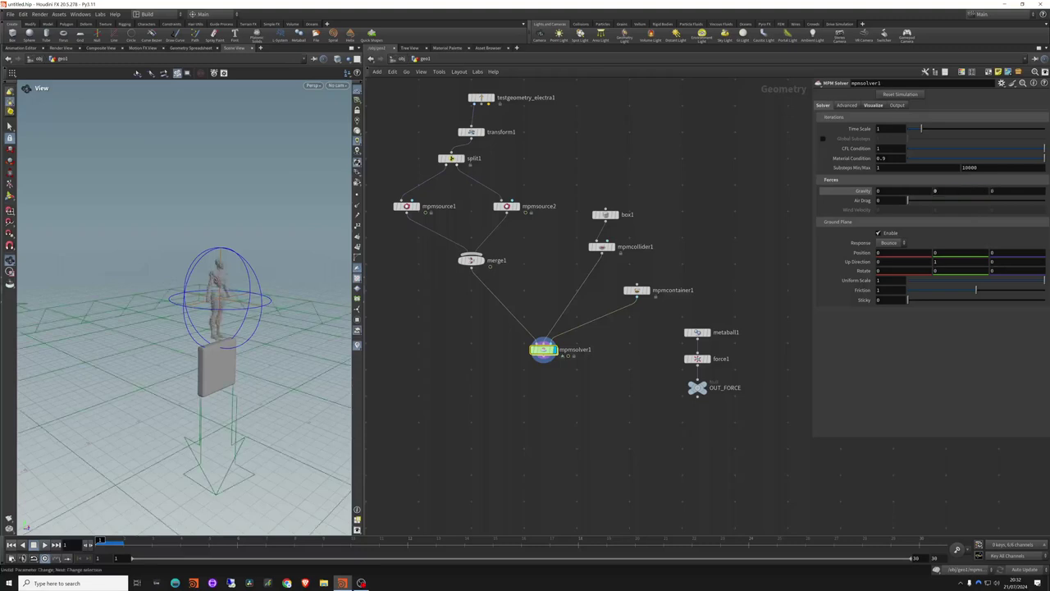
Try to set the MPM Solver's vertical gravity to -9,81, close the help window and undo the gravity changes
left_click_drag(954, 193, 817, 207)
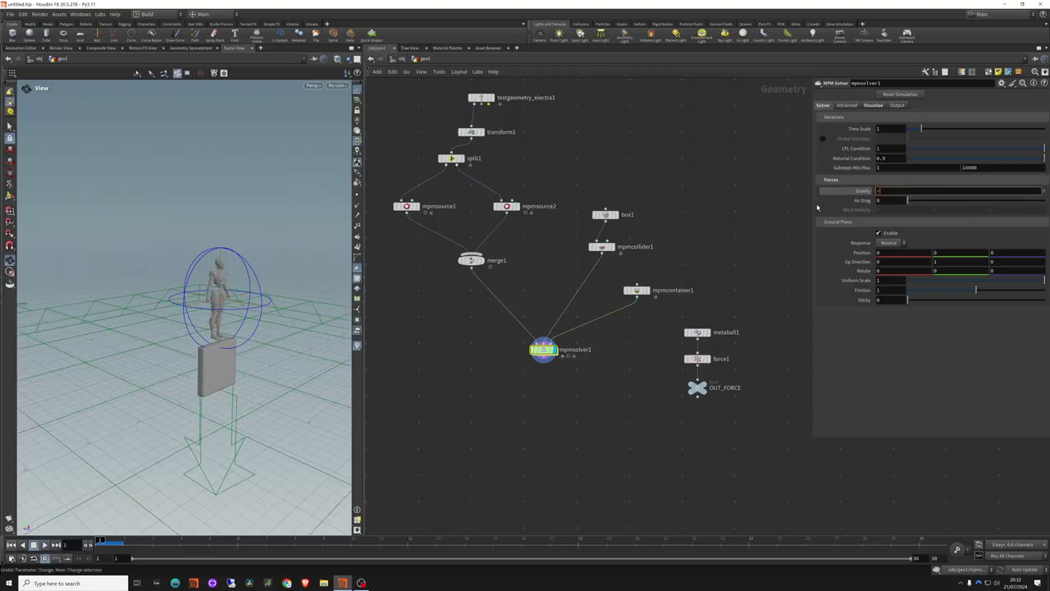
key("Return")
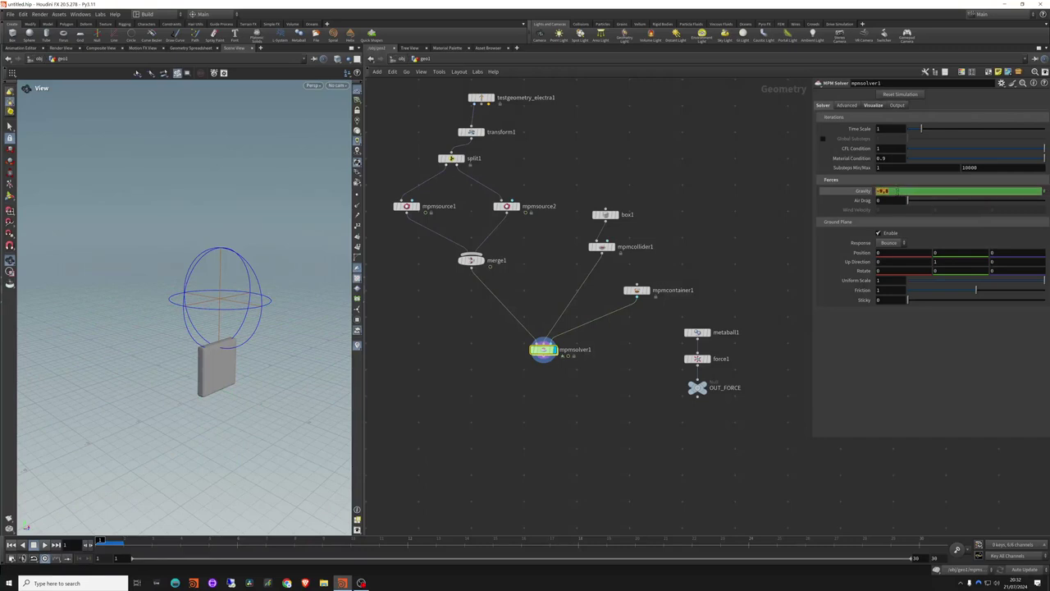
key("F1")
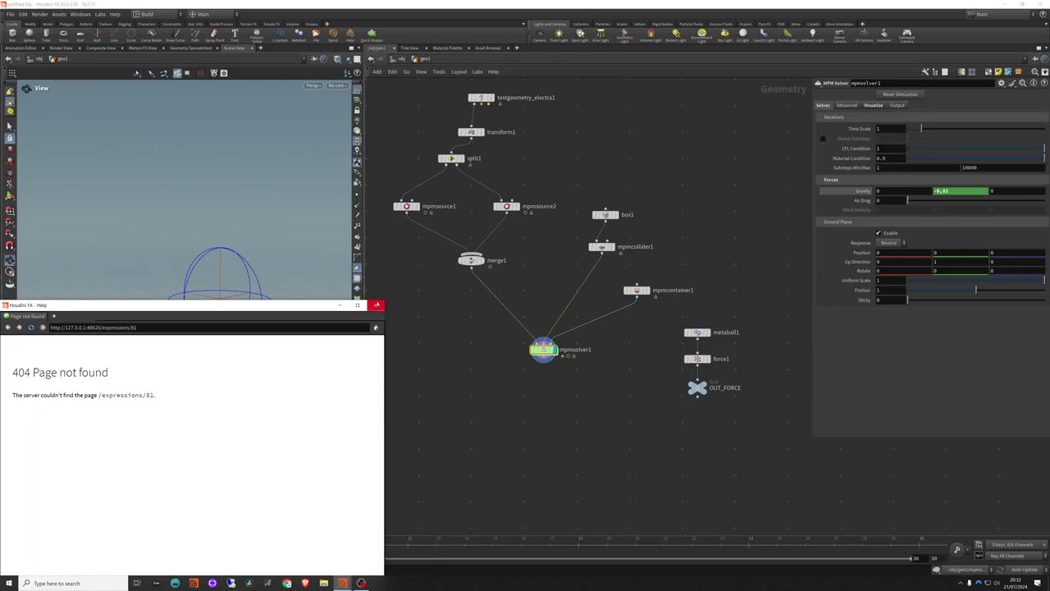
left_click(376, 304)
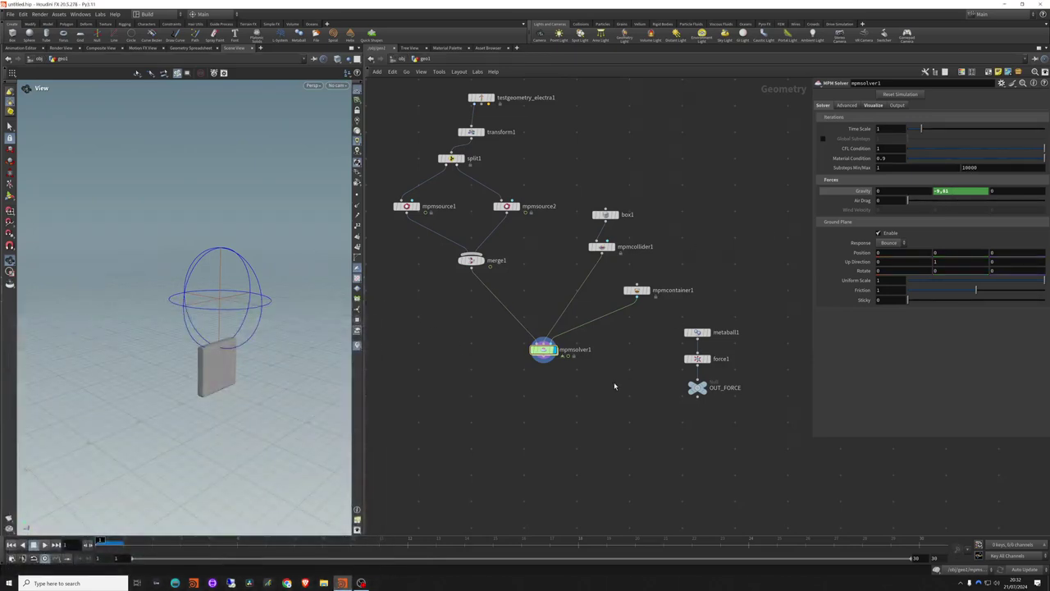
key("ctrl+z")
key("ctrl+z")
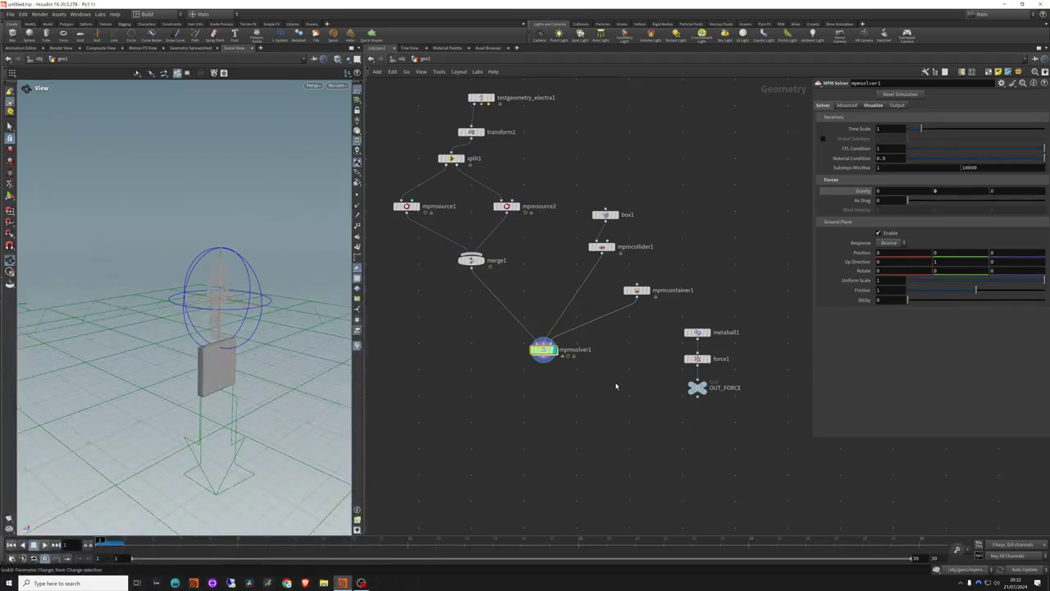
Set the MPM Solver's Y gravity to -9.8
left_click(897, 192)
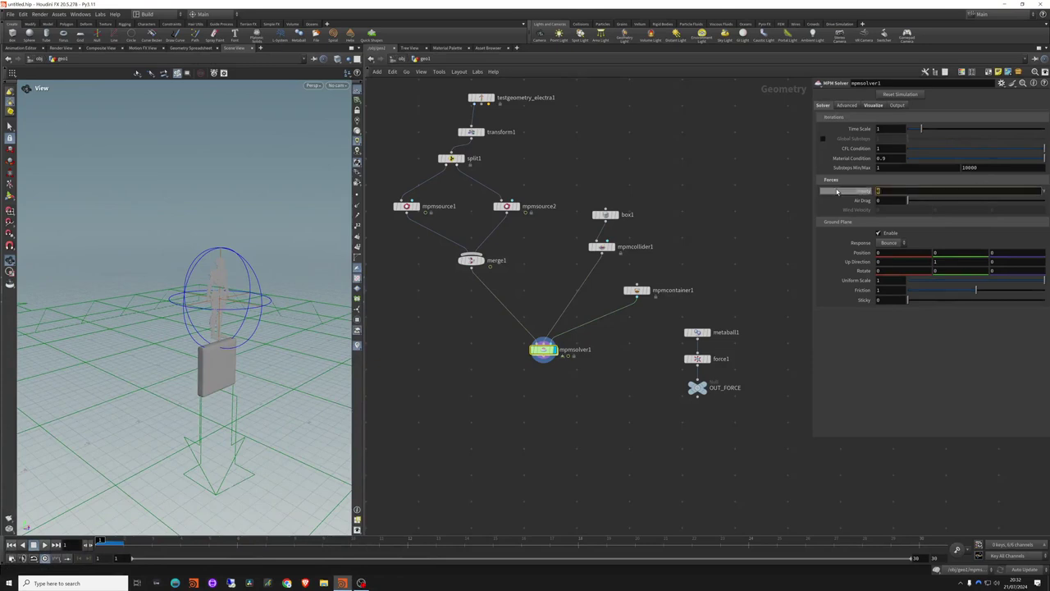
left_click(837, 192)
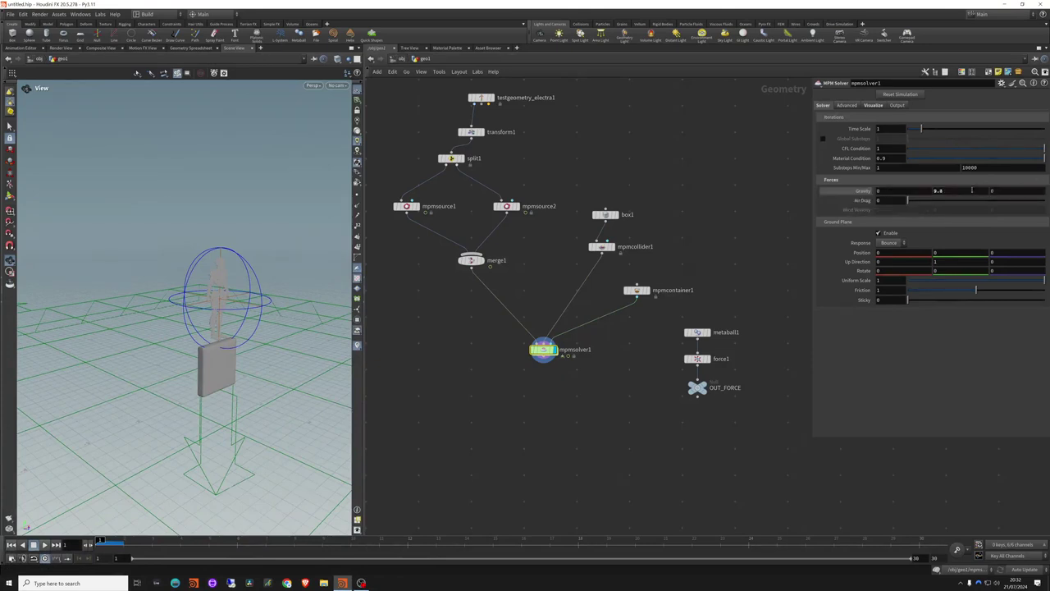
left_click(935, 192)
type("-")
key("Return")
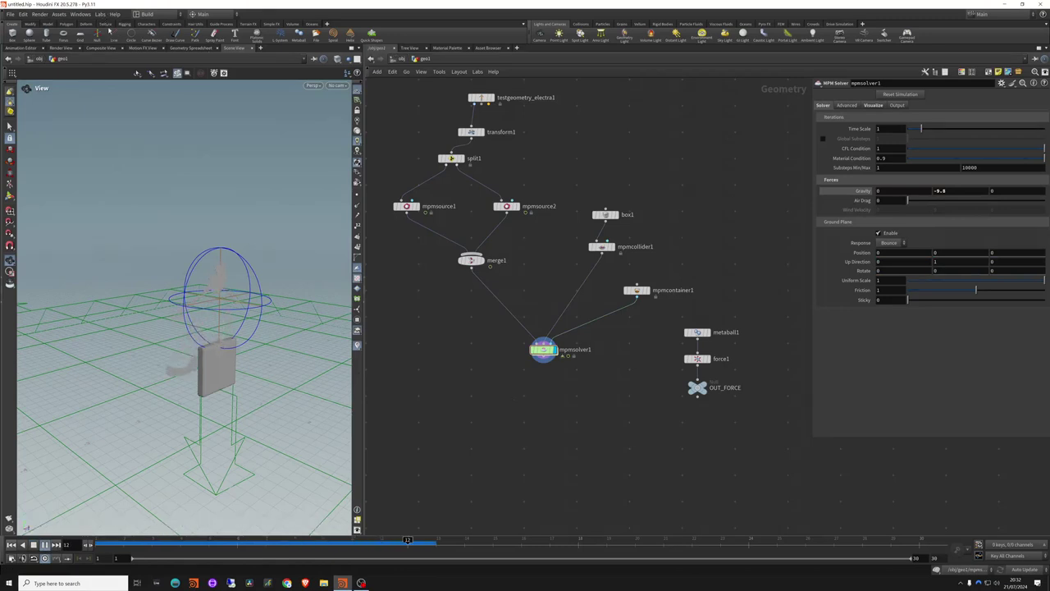
Reset the viewport, check the simulation playback with gravity and return to the first frame
left_click(100, 15)
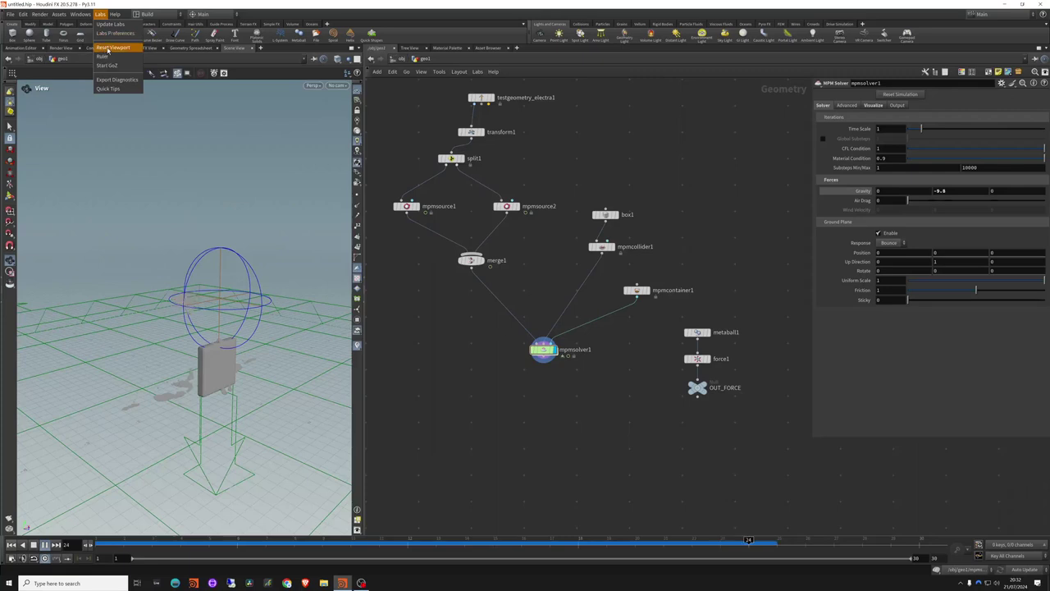
left_click(110, 48)
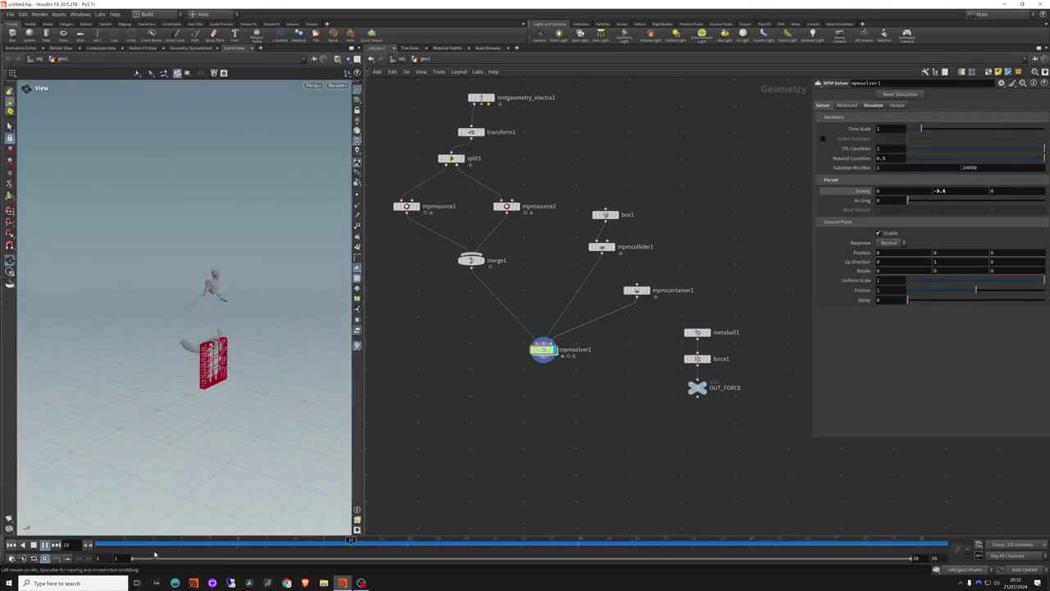
left_click(99, 543)
left_click(45, 543)
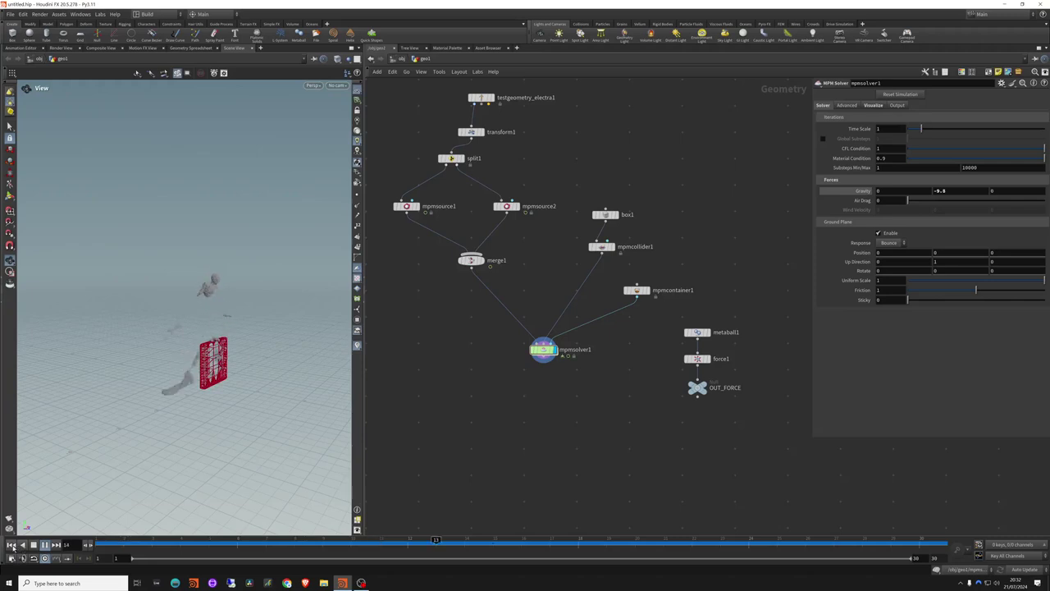
left_click(11, 545)
Set the Force node's radial force to -20, play the simulation and return to the first frame
left_click(697, 358)
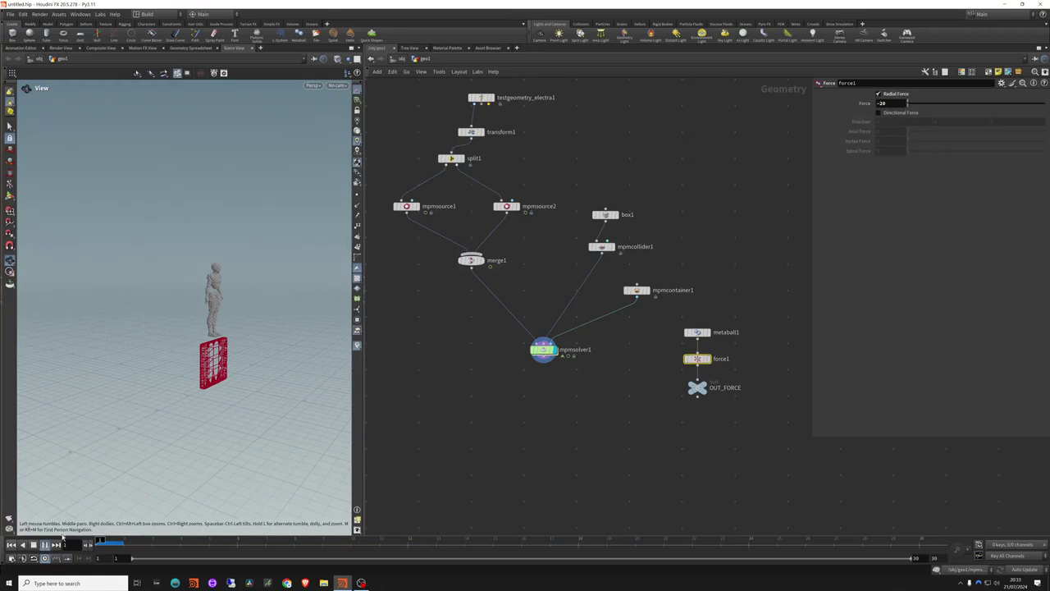
left_click(56, 544)
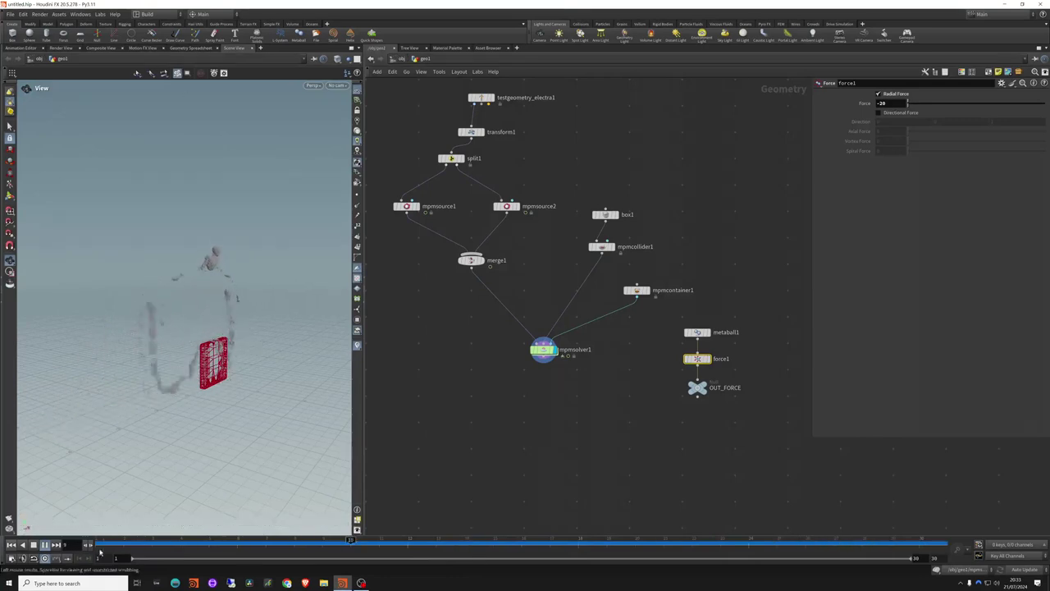
left_click(11, 544)
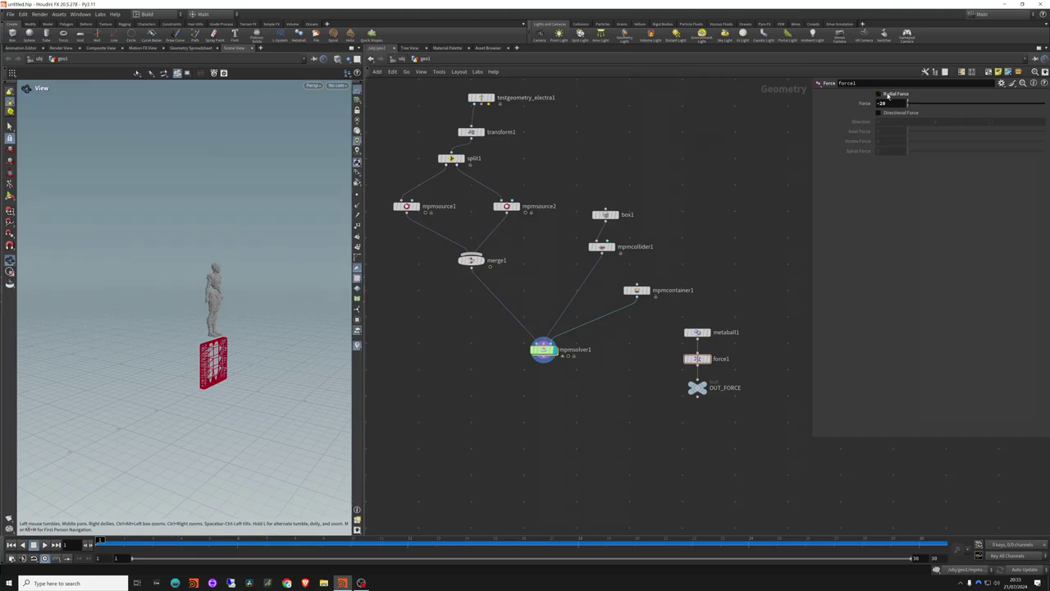
Replace the radial force with a directional one: direction 0, 0, 1, axial 0.914, vortex 0.396 and spiral 0.766, checking it during playback
left_click(894, 113)
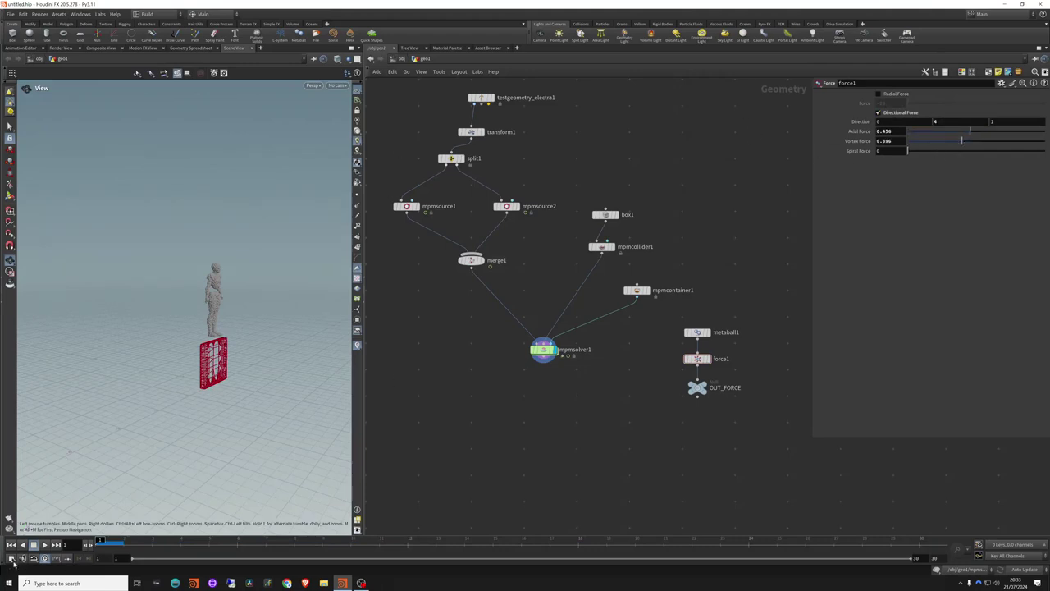
left_click(44, 544)
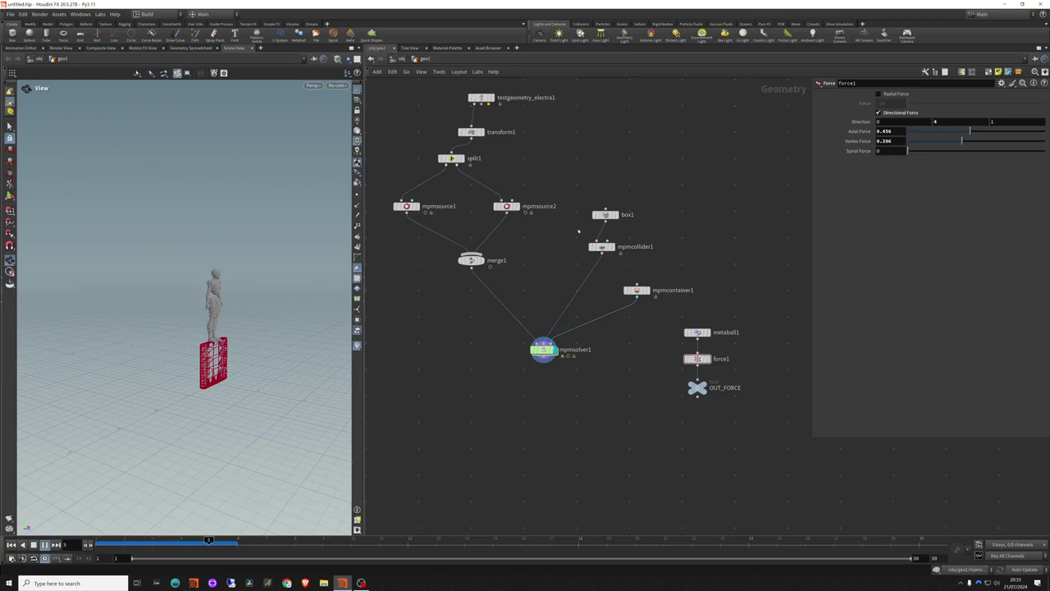
left_click_drag(970, 131, 1019, 131)
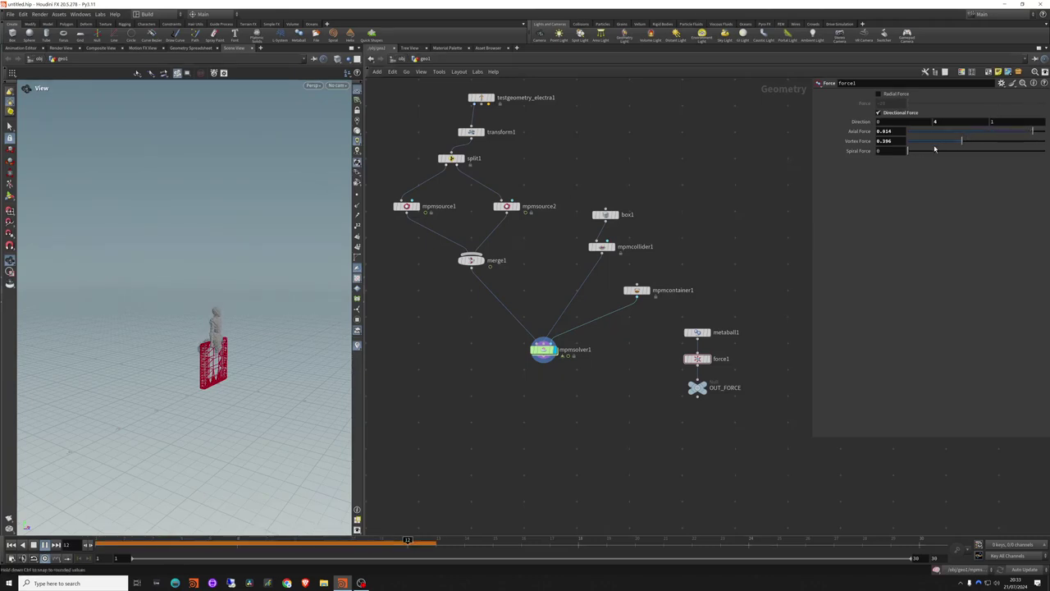
left_click(1013, 151)
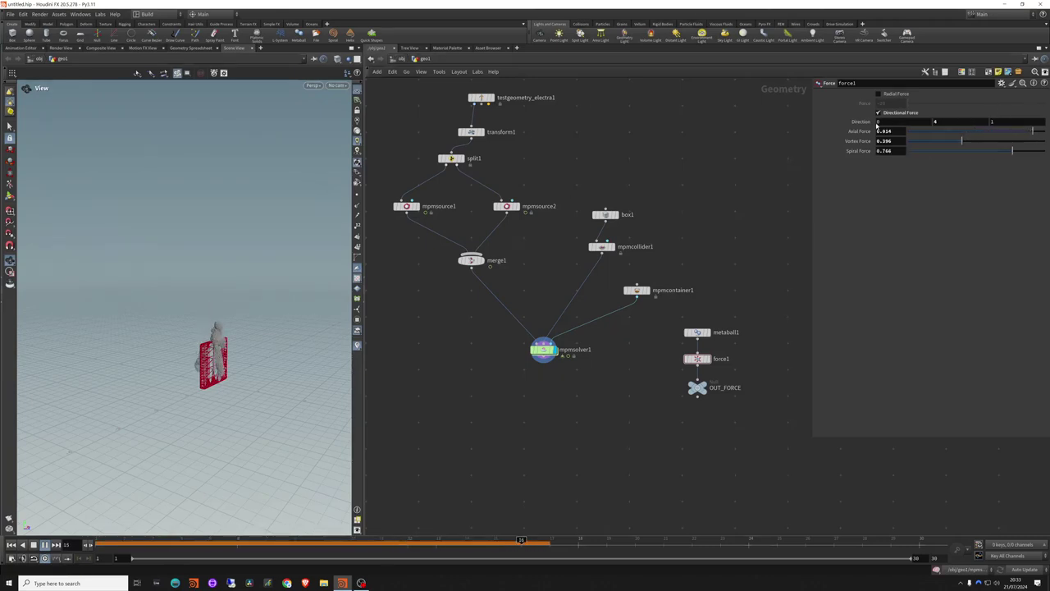
type("4")
key("Return")
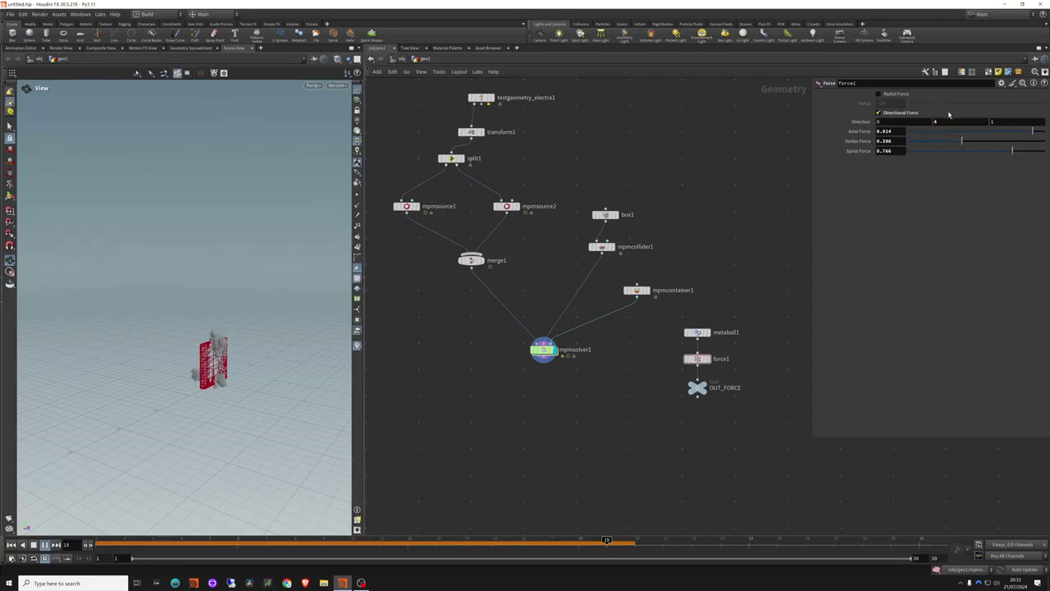
double_click(941, 123)
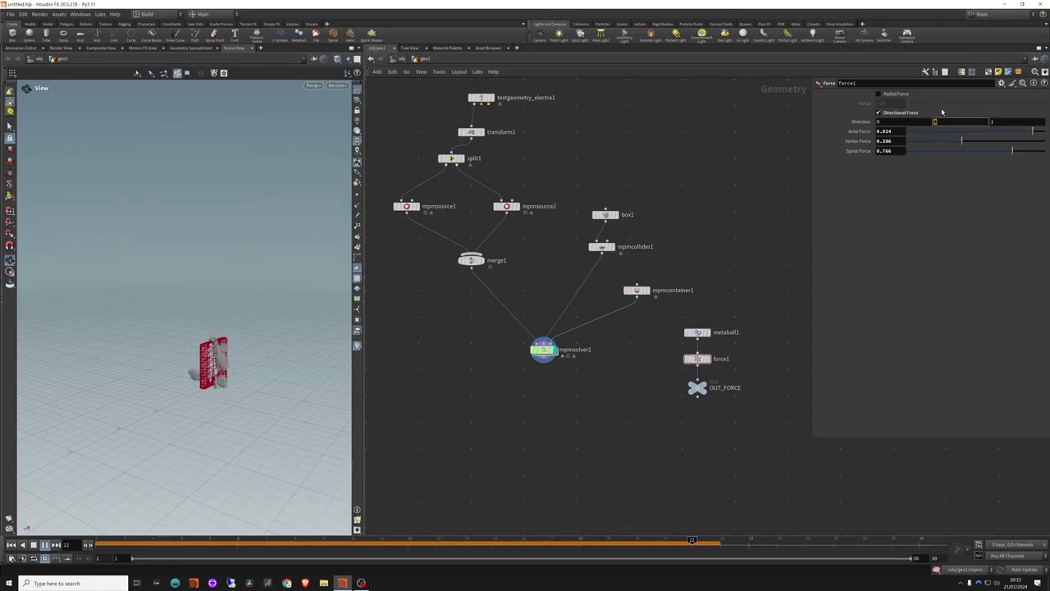
type("0")
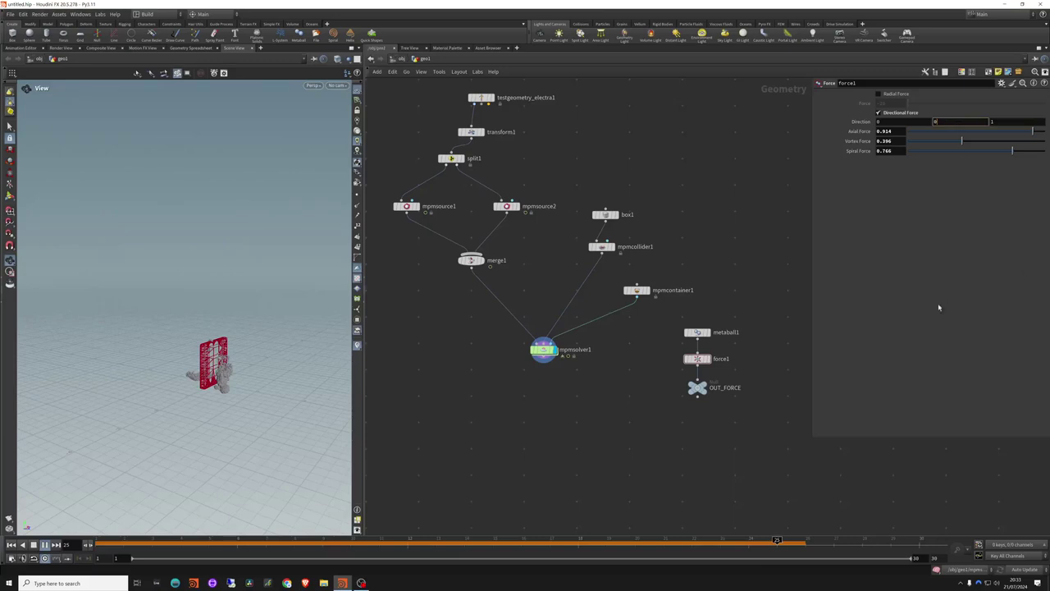
key("Return")
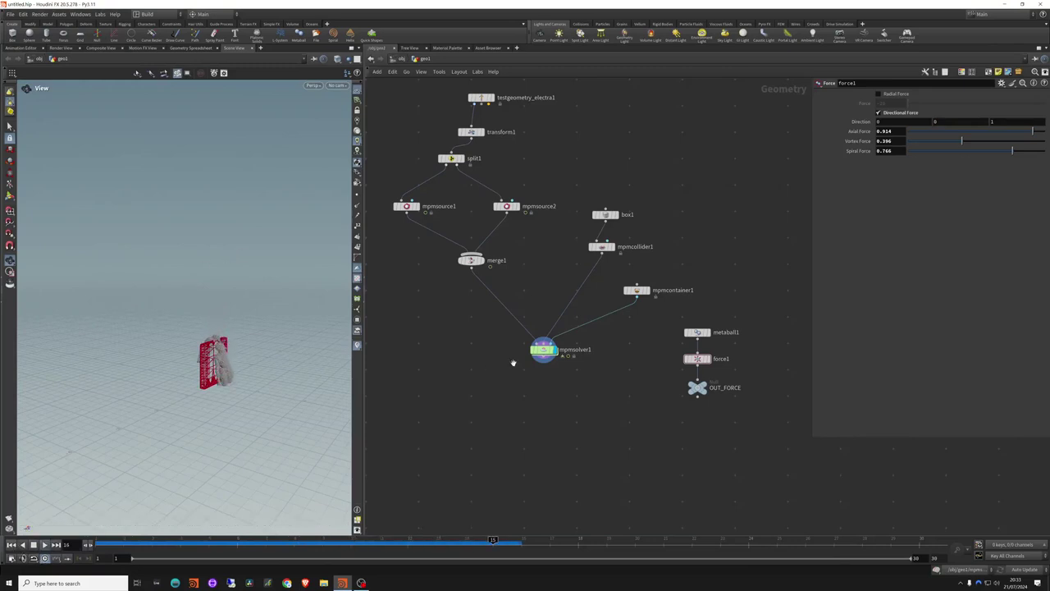
Delete the metaball1, force1 and OUT_FORCE nodes at the first frame
left_click_drag(736, 312, 665, 433)
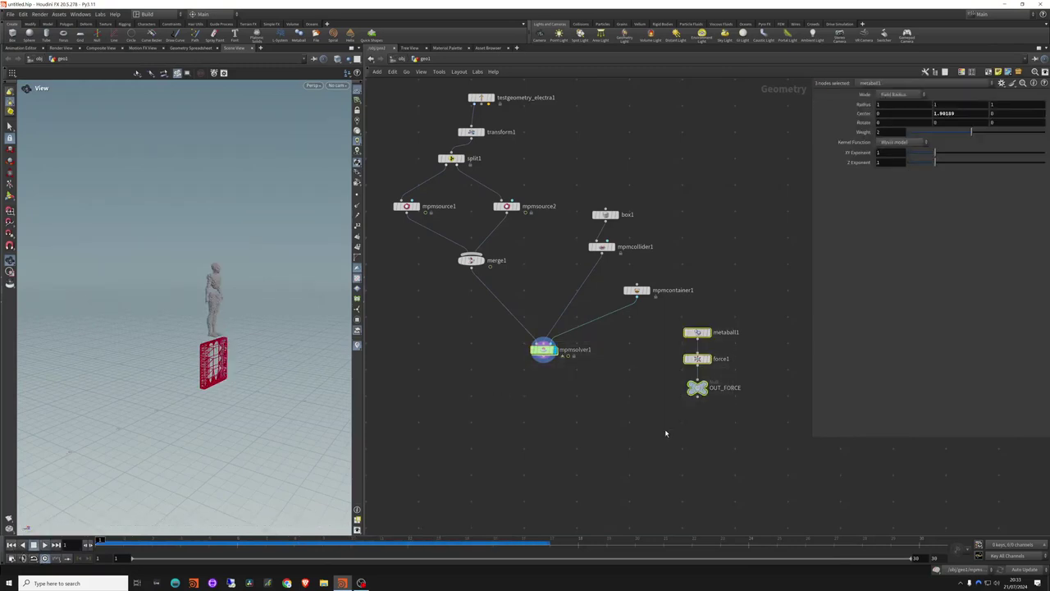
key("Delete")
key("h")
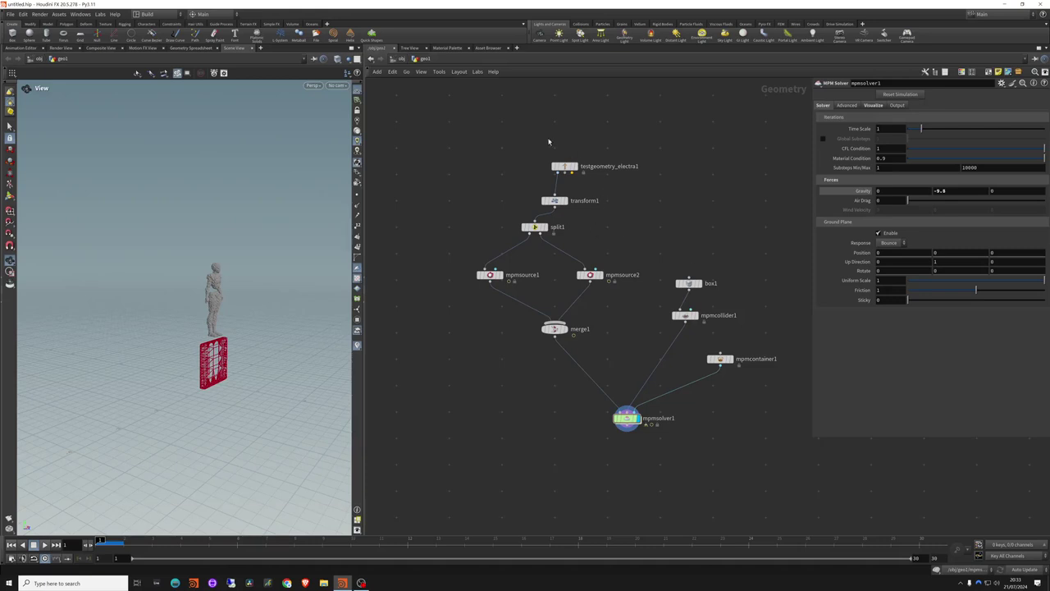
Delete split1, mpmsource1 and merge1 so that transform1 feeds mpmsource2 and mpmsource2 feeds the solver
left_click_drag(540, 231, 558, 292)
key("Delete")
left_click_drag(676, 250, 636, 290)
left_click_drag(618, 251, 579, 284)
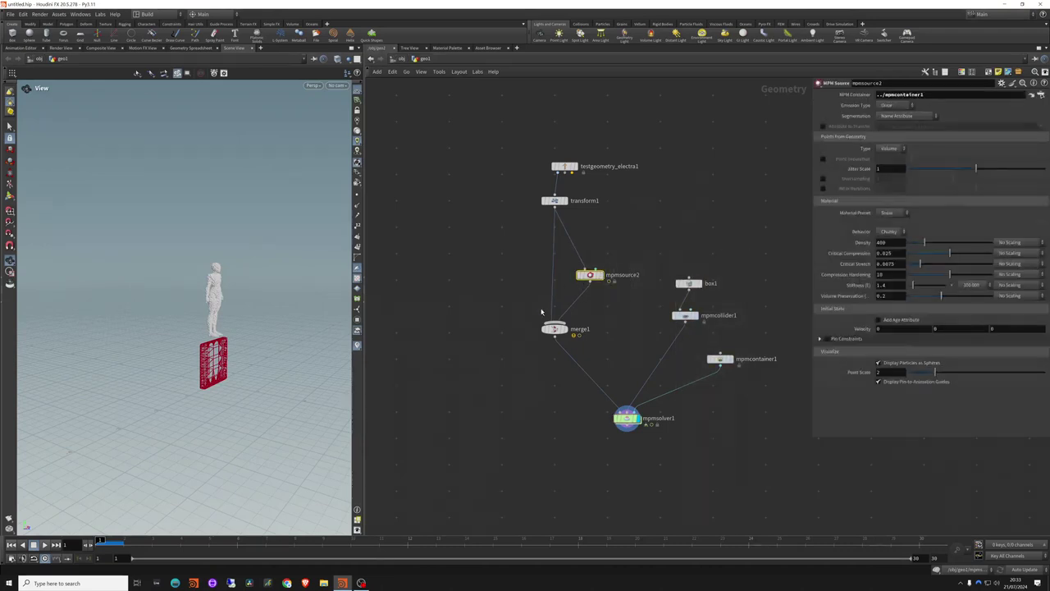
left_click_drag(518, 299, 578, 339)
key("Delete")
Rearrange the solver, box, collider and container nodes into a compact layout
left_click_drag(589, 275, 602, 396)
left_click_drag(687, 283, 668, 280)
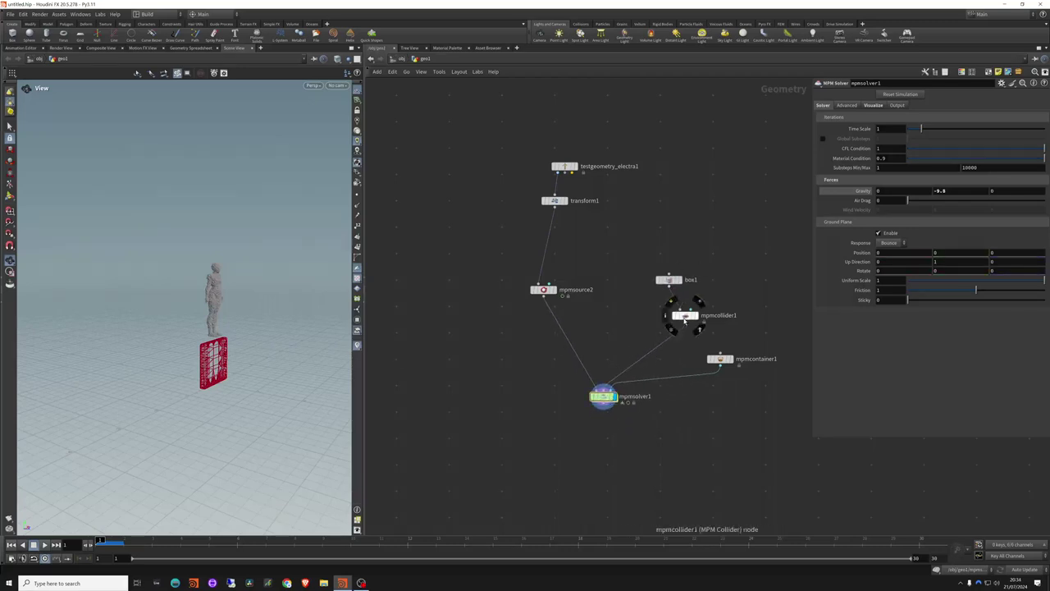
left_click_drag(685, 320, 677, 316)
left_click_drag(719, 359, 701, 359)
left_click(678, 313)
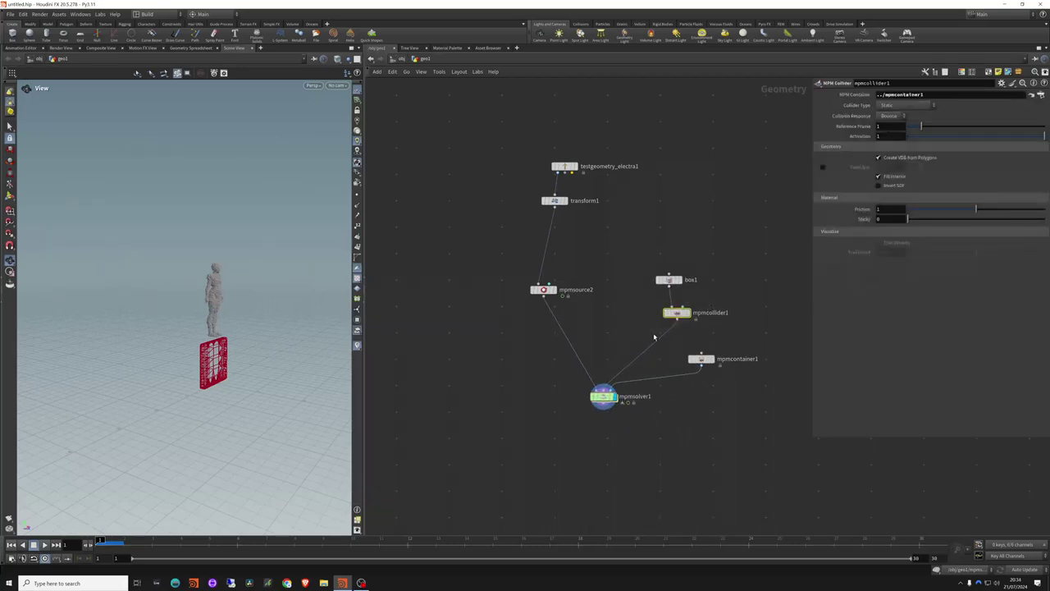
left_click_drag(670, 283, 673, 293)
left_click(701, 360)
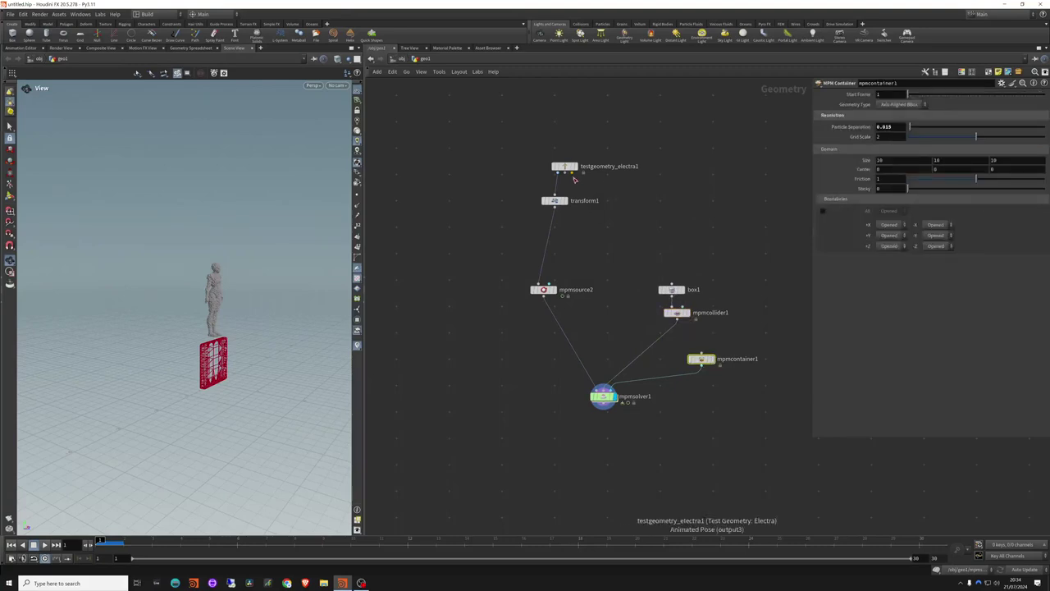
Move the transform and Electra test geometry nodes closer above mpmsource2
left_click_drag(555, 205, 540, 245)
left_click_drag(564, 167, 544, 209)
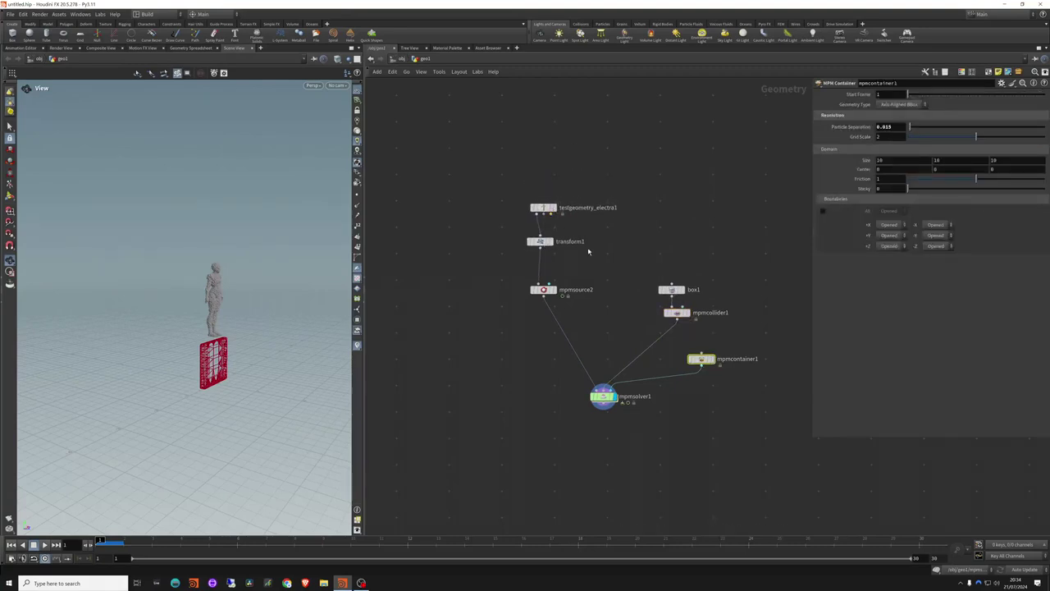
middle_click_drag(524, 356, 553, 350)
left_click(496, 243)
left_click_drag(574, 202, 545, 200)
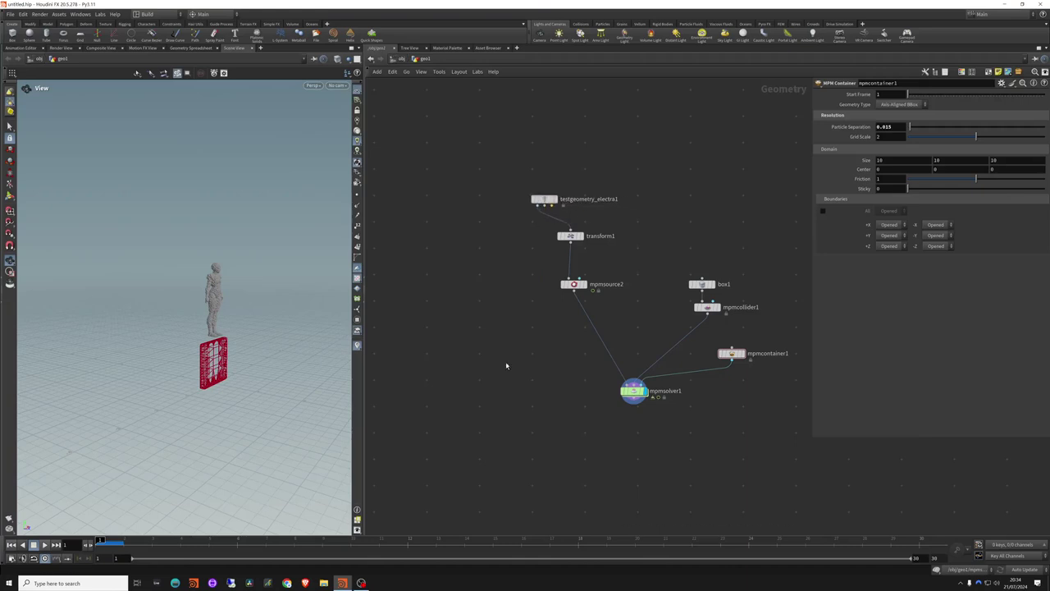
Play the simulation of the simplified network and return to the MPM Solver's settings at the first frame
left_click(45, 545)
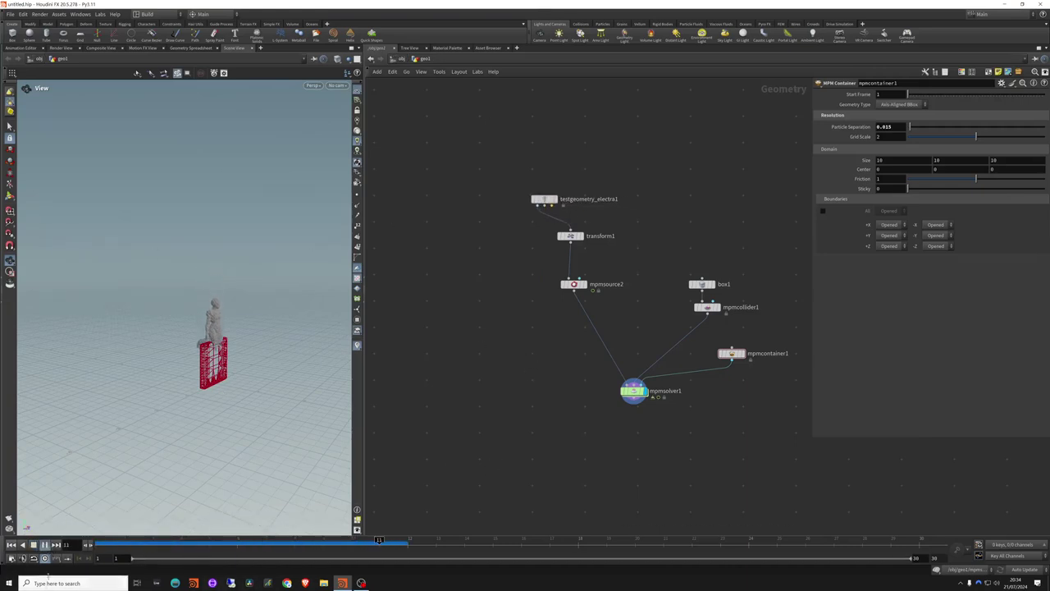
left_click(632, 390)
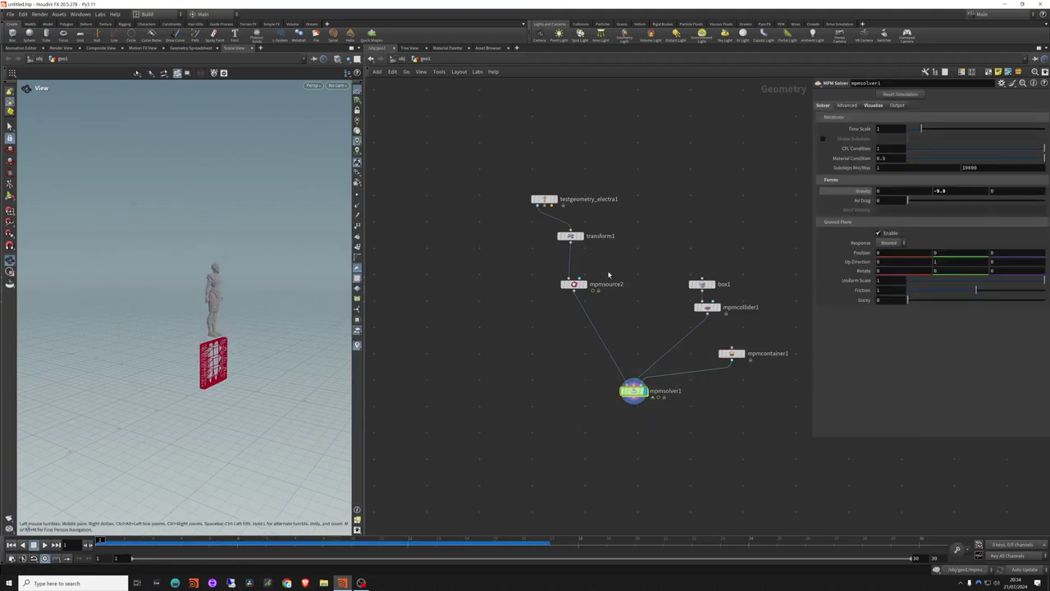
Set mpmsource2's Material Preset to Jello and play the simulation
left_click(573, 284)
left_click(891, 213)
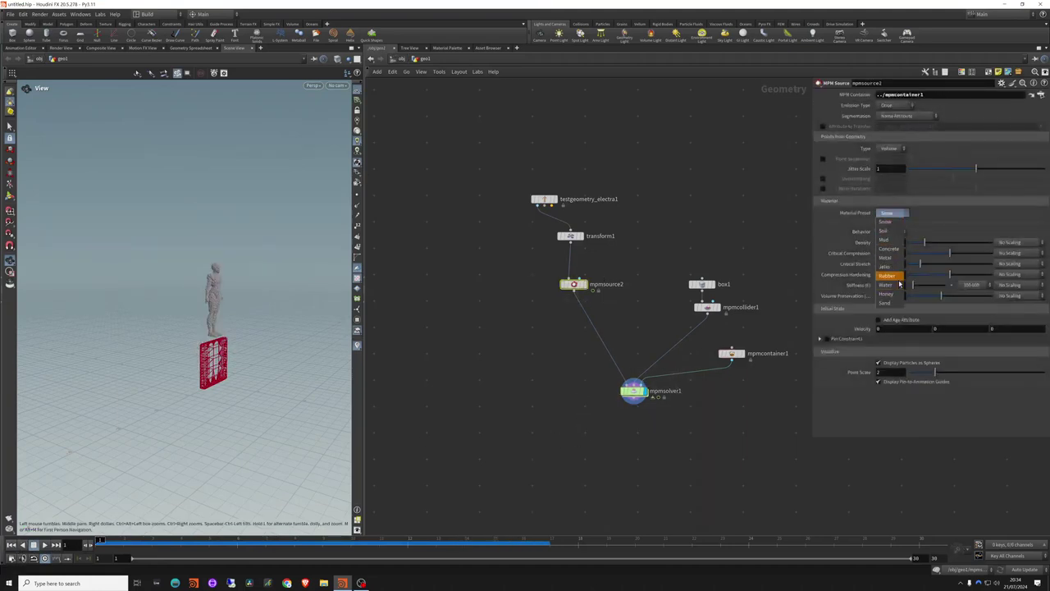
left_click(900, 270)
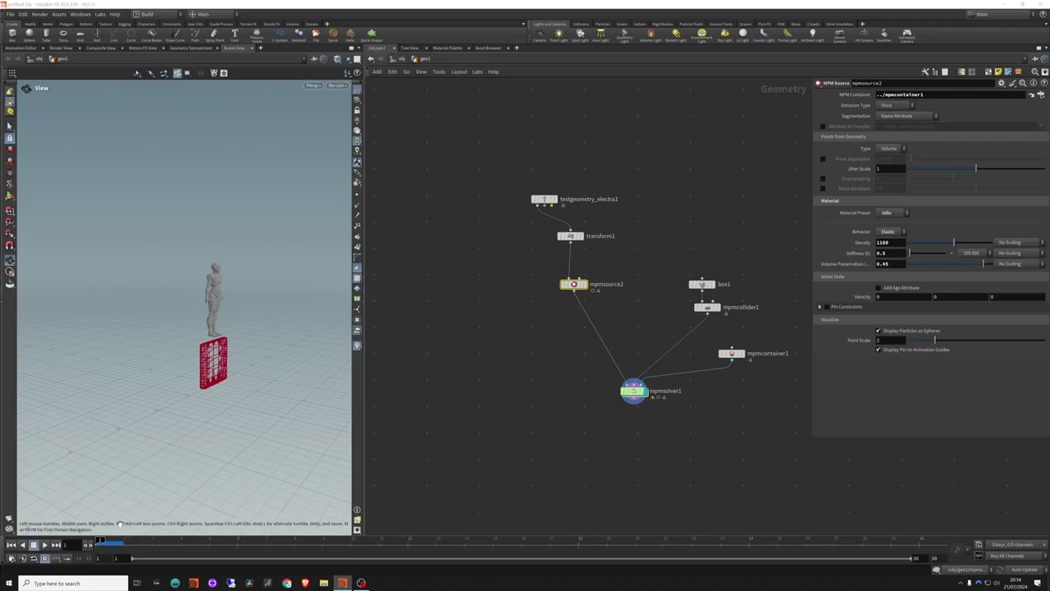
left_click(44, 545)
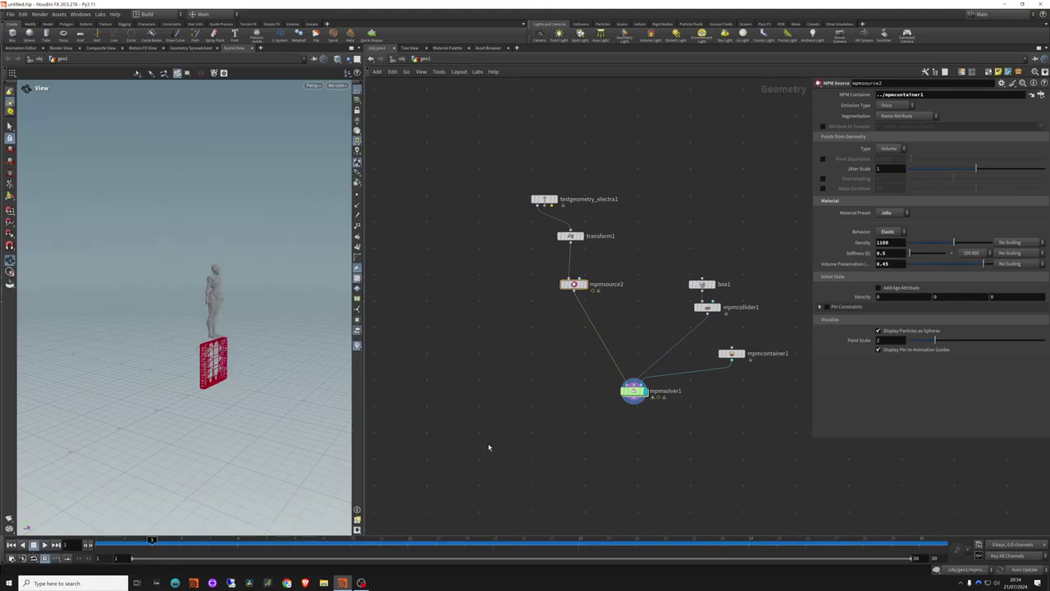
Add a Point Deform node to the network below the MPM solver
key("Tab")
type("point de")
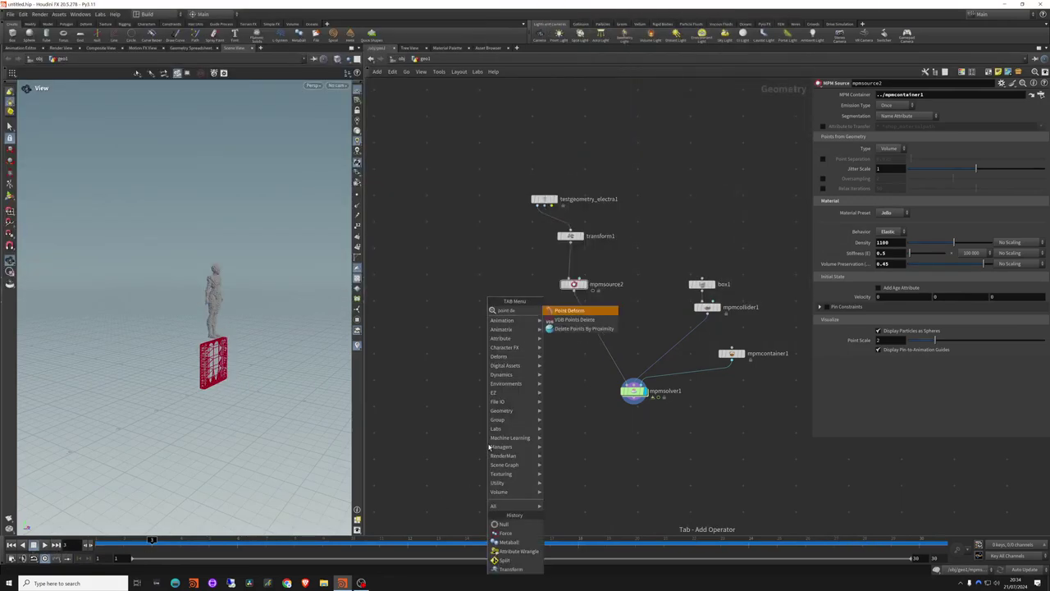
left_click(579, 310)
left_click(556, 425)
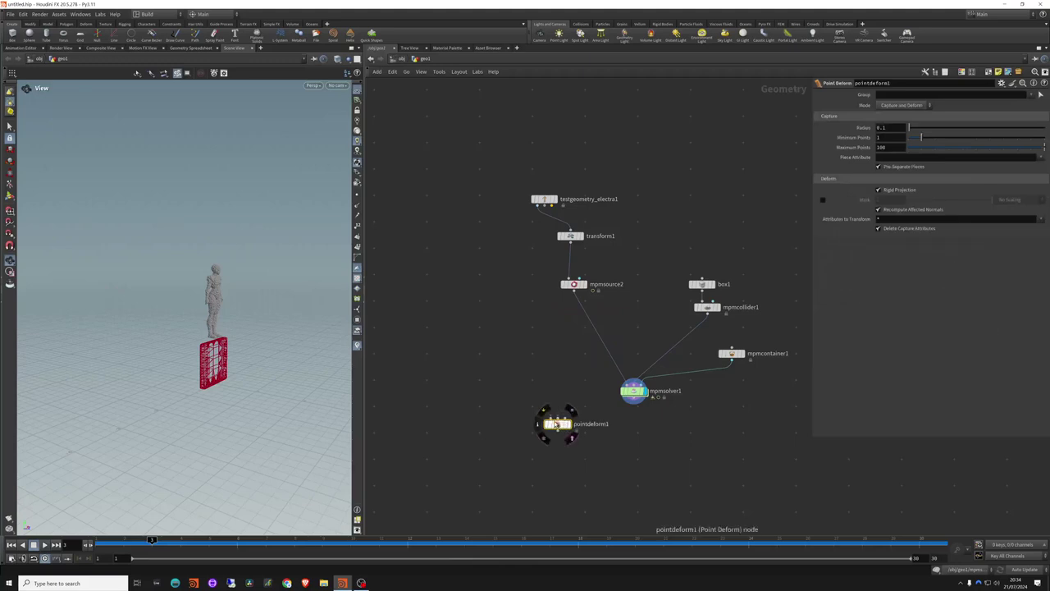
Add a Time Shift node, remove the expression from its Frame parameter and set it to frame 1
key("Tab")
type("time")
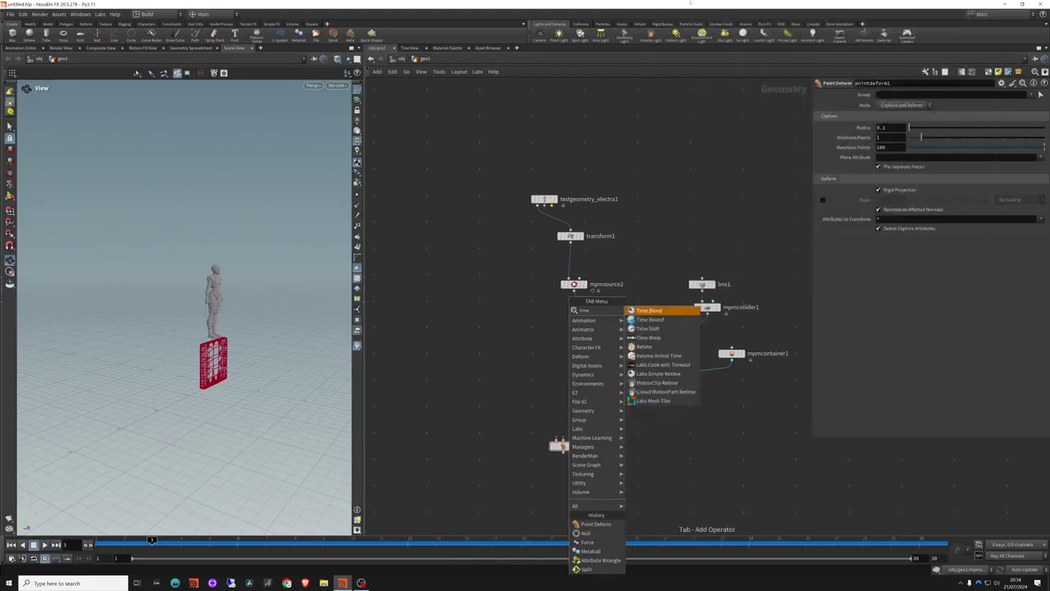
left_click(648, 328)
left_click(539, 399)
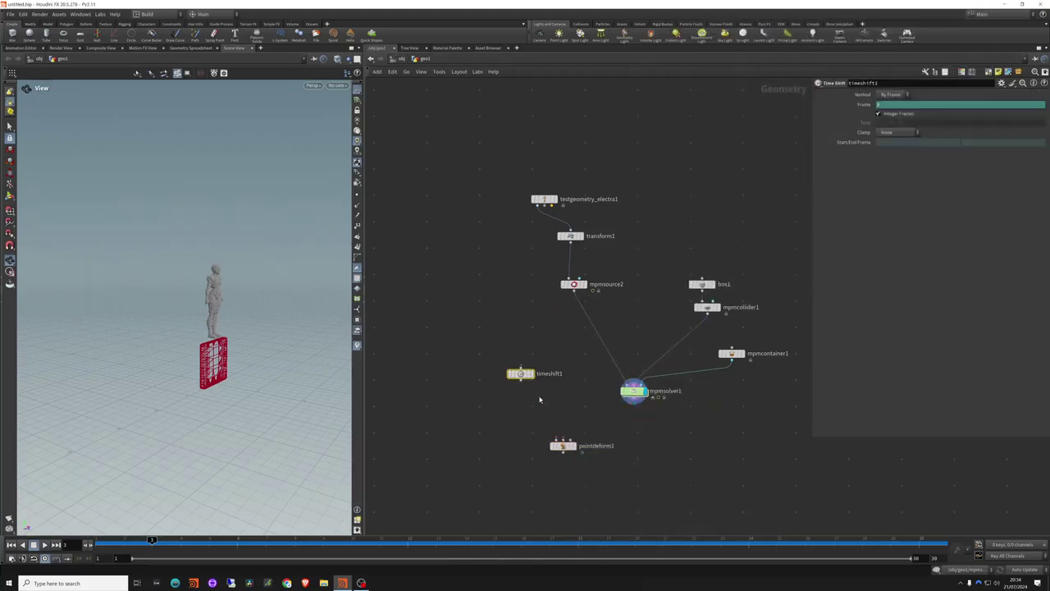
left_click(866, 105, "ctrl+shift")
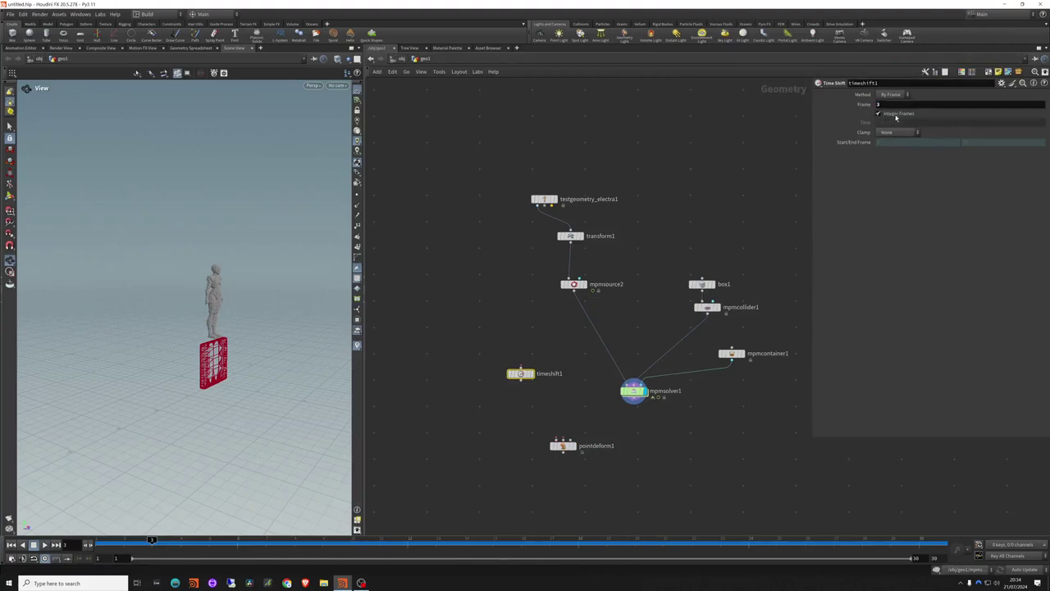
left_click_drag(884, 105, 685, 151)
type("1")
key("Return")
Connect pointdeform1's three inputs: the Electra geometry, mpmsolver1 through timeshift1 as rest lattice, and mpmsolver1 directly as deformed lattice
left_click_drag(527, 375, 568, 408)
left_click_drag(633, 399, 518, 210)
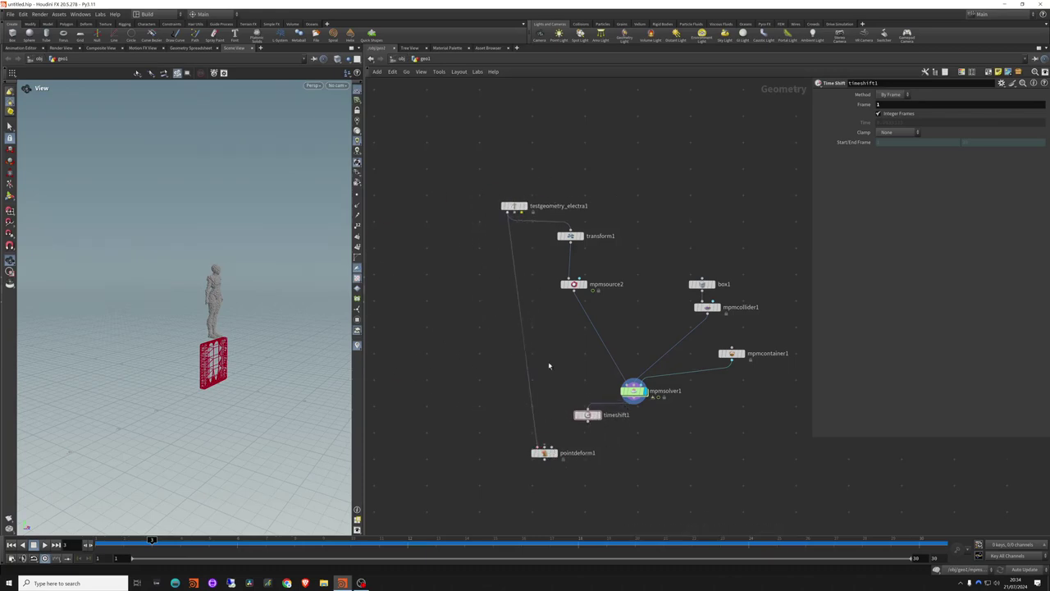
left_click_drag(544, 447, 555, 472)
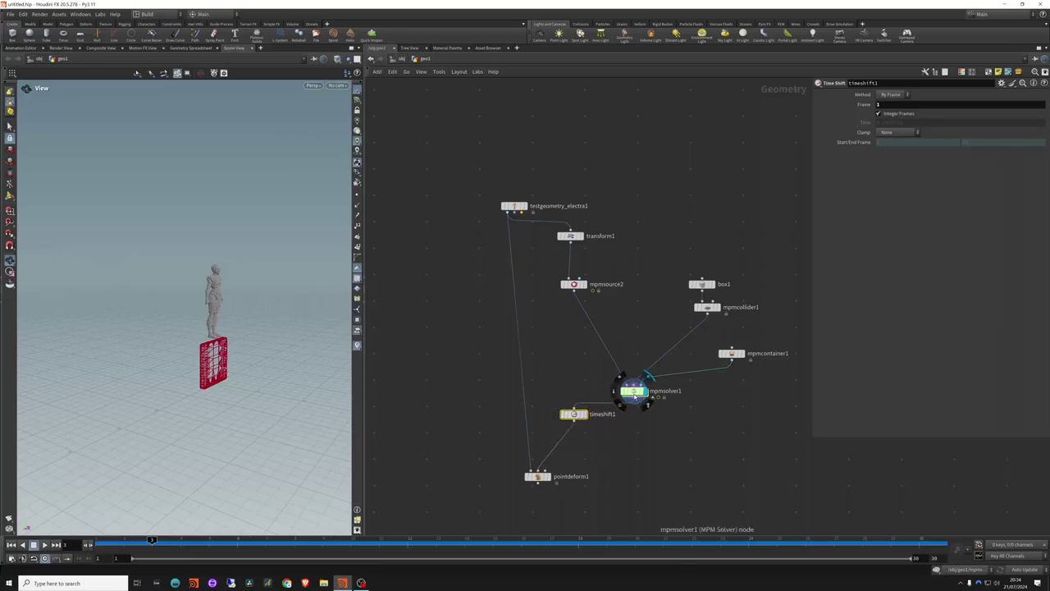
left_click_drag(643, 398, 623, 395)
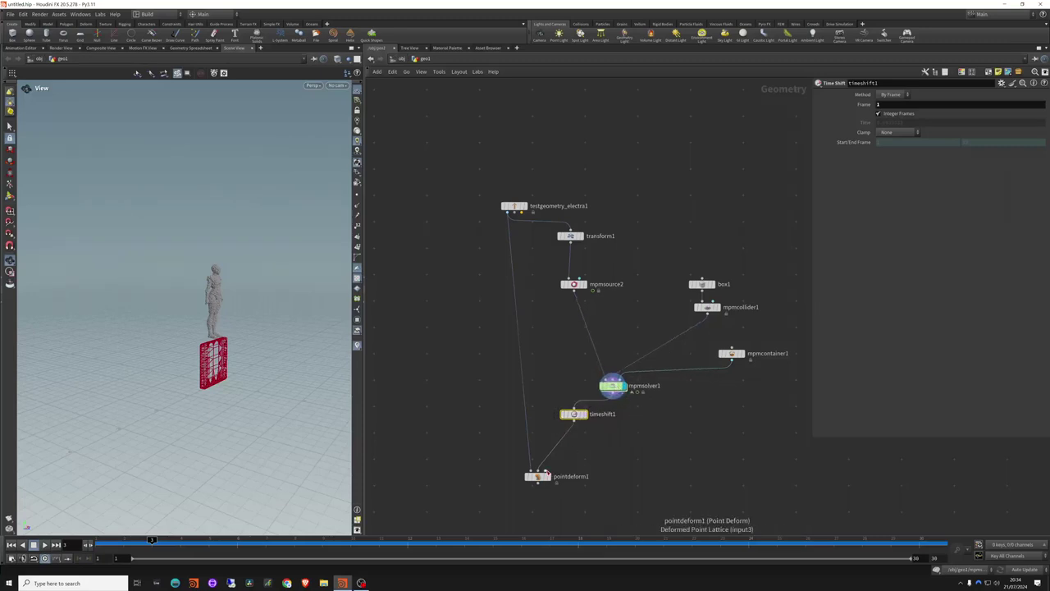
left_click_drag(582, 419, 569, 412)
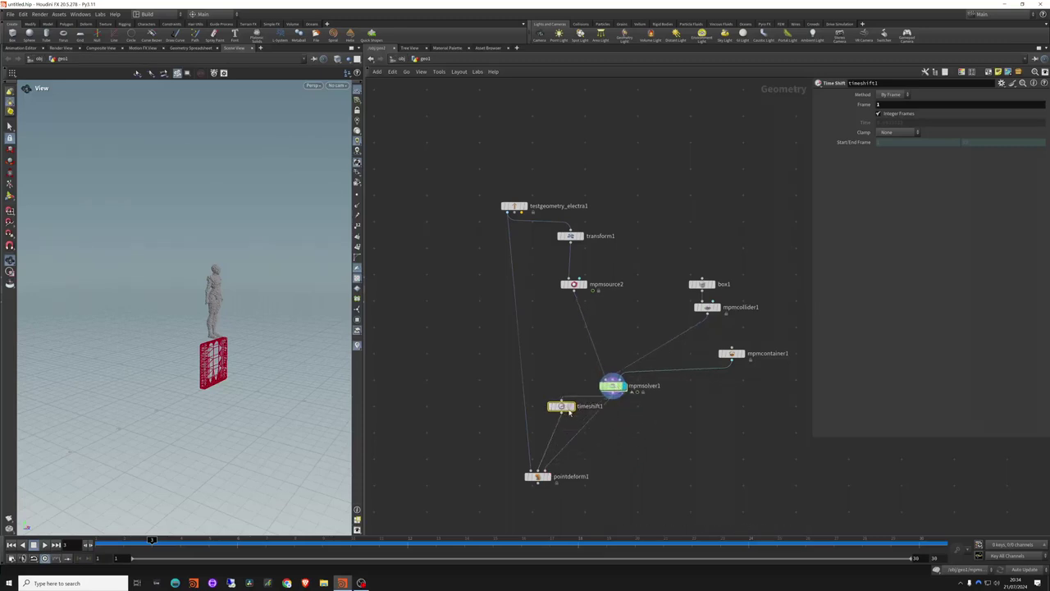
Display pointdeform1's result, play the animation and return to the first frame
left_click(550, 471)
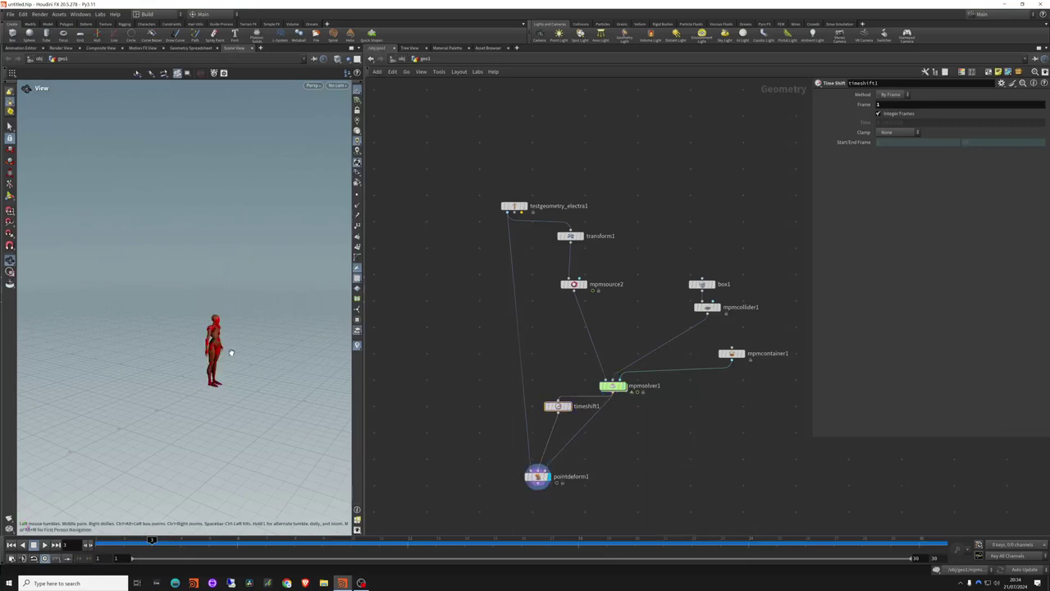
left_click(44, 544)
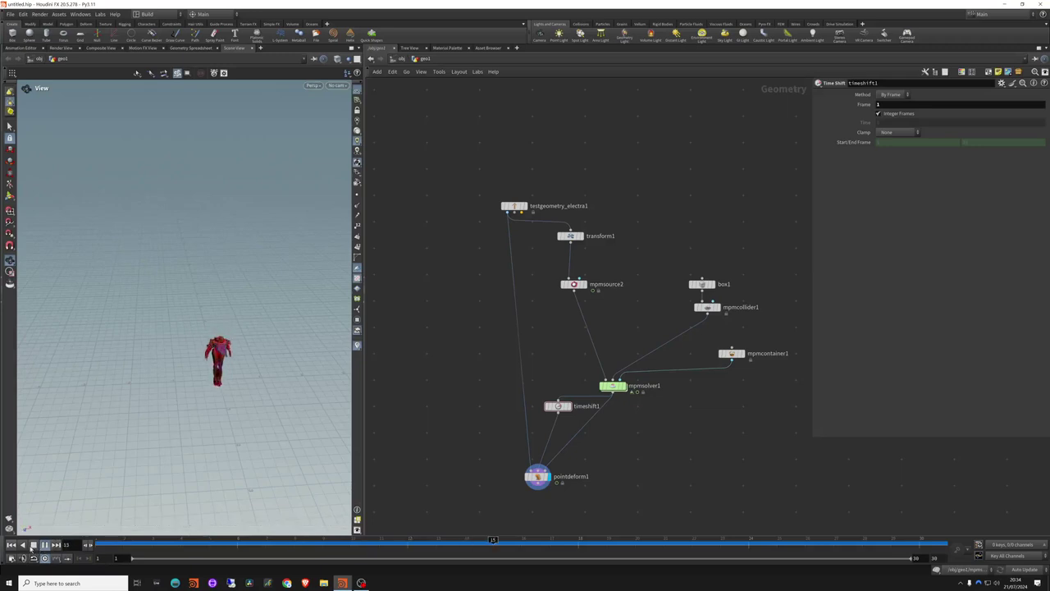
left_click(33, 545)
left_click(10, 545)
Feed pointdeform1's first input from transform1 instead of the test geometry, then play the animation and scrub to frame 21
middle_click_drag(665, 407, 667, 386)
left_click(540, 455)
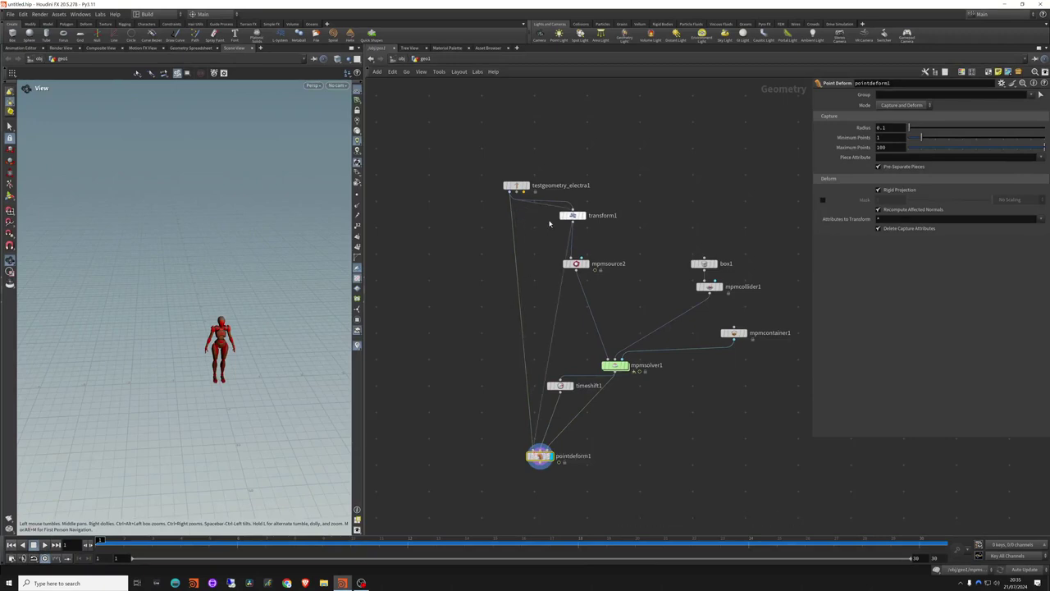
left_click_drag(566, 215, 508, 250)
left_click(646, 444)
middle_click_drag(648, 445, 616, 385)
left_click(44, 545)
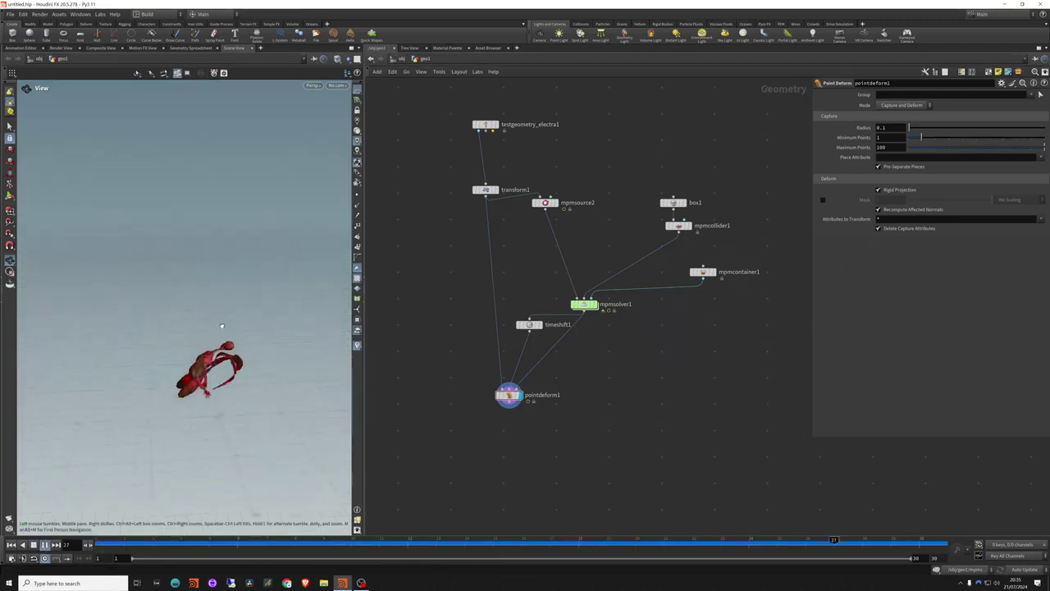
left_click_drag(110, 545, 663, 538)
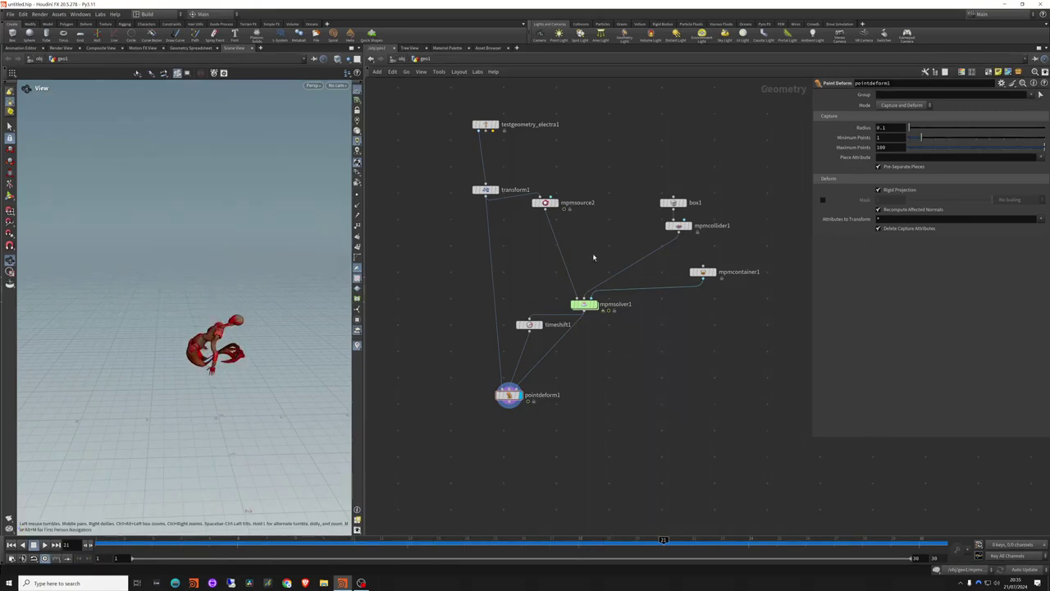
Reposition mpmsource2 and pointdeform1 for a cleaner layout, open mpmcontainer1's settings and play the deformed figure
left_click_drag(545, 203, 543, 235)
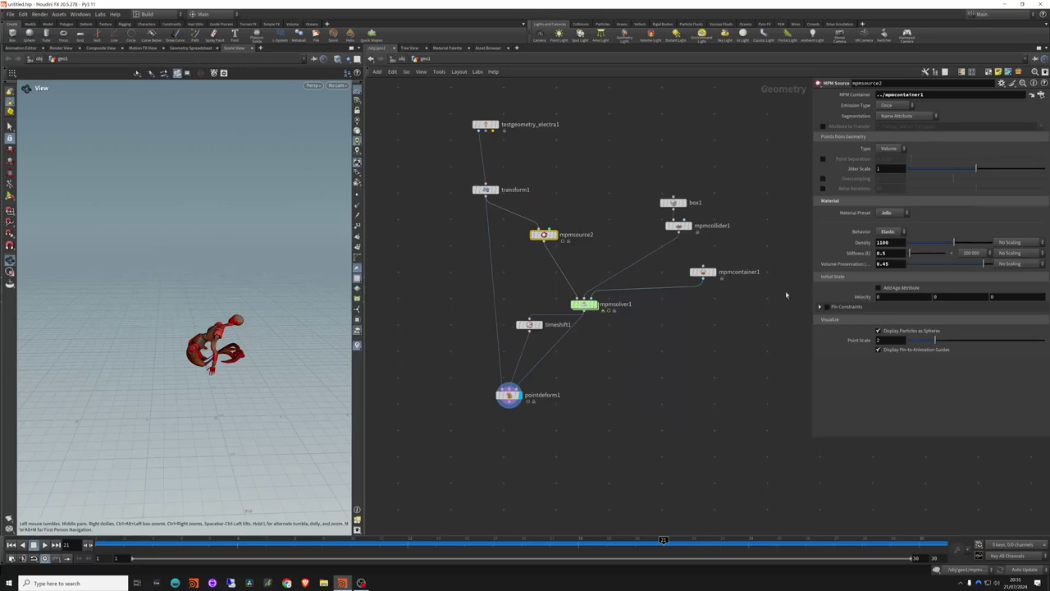
left_click(702, 272)
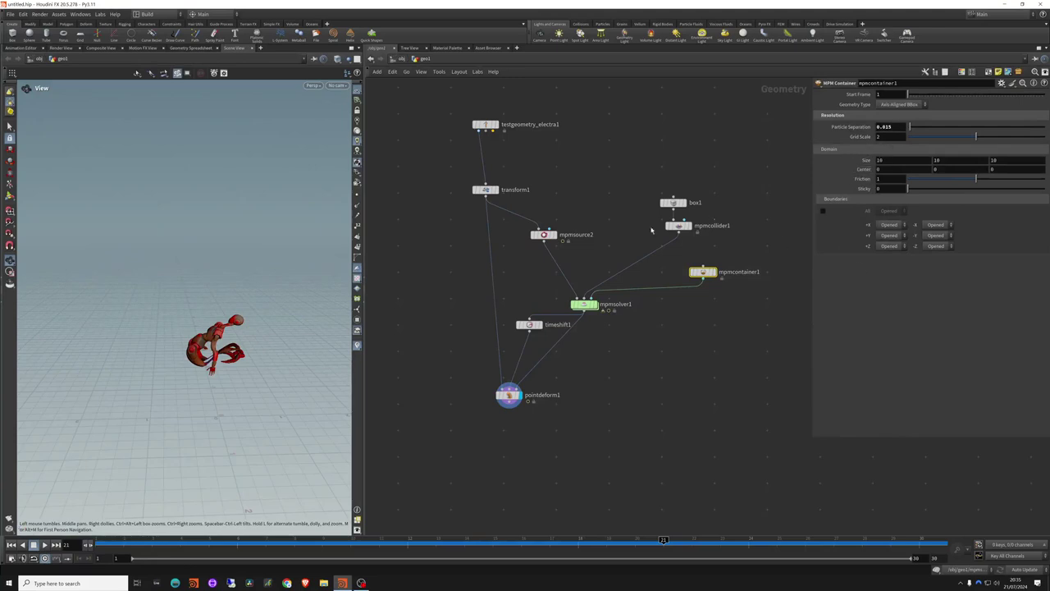
middle_click_drag(530, 489, 530, 474)
left_click_drag(509, 383, 476, 375)
left_click(44, 545)
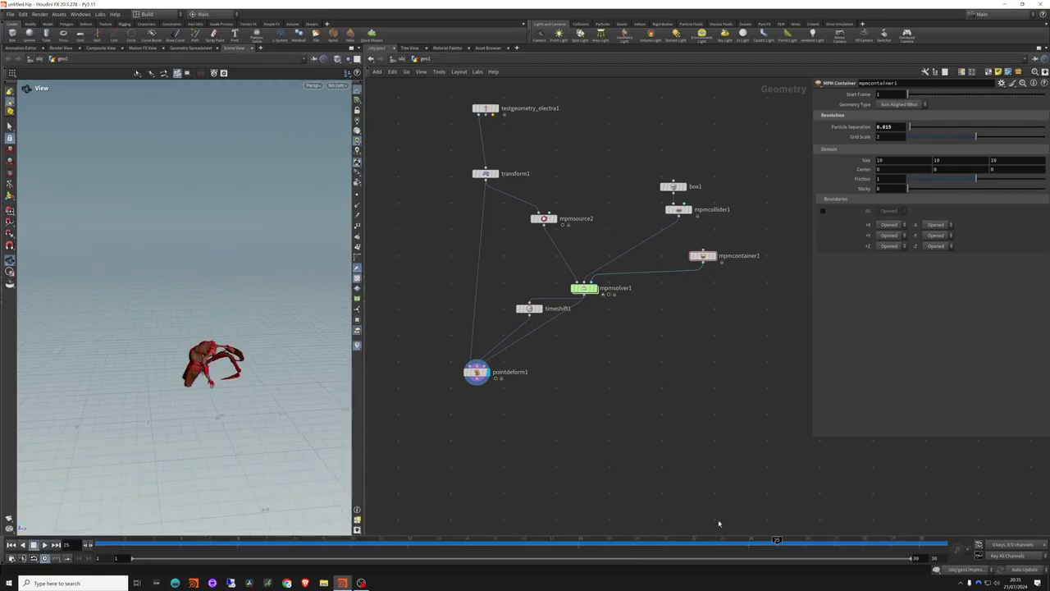
Frame the whole network and select all of its nodes
key("h")
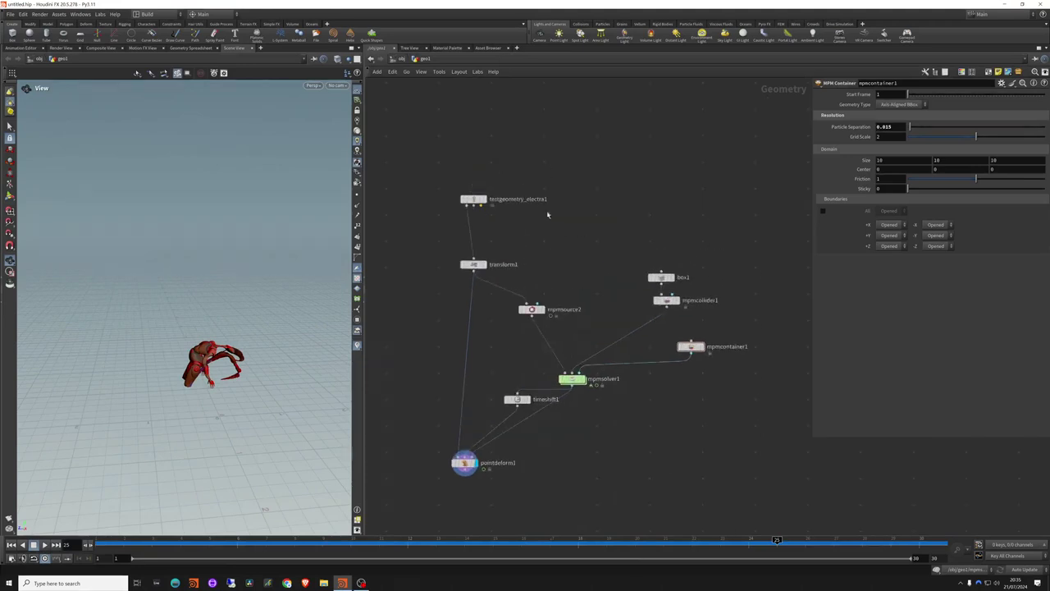
left_click_drag(387, 155, 744, 471)
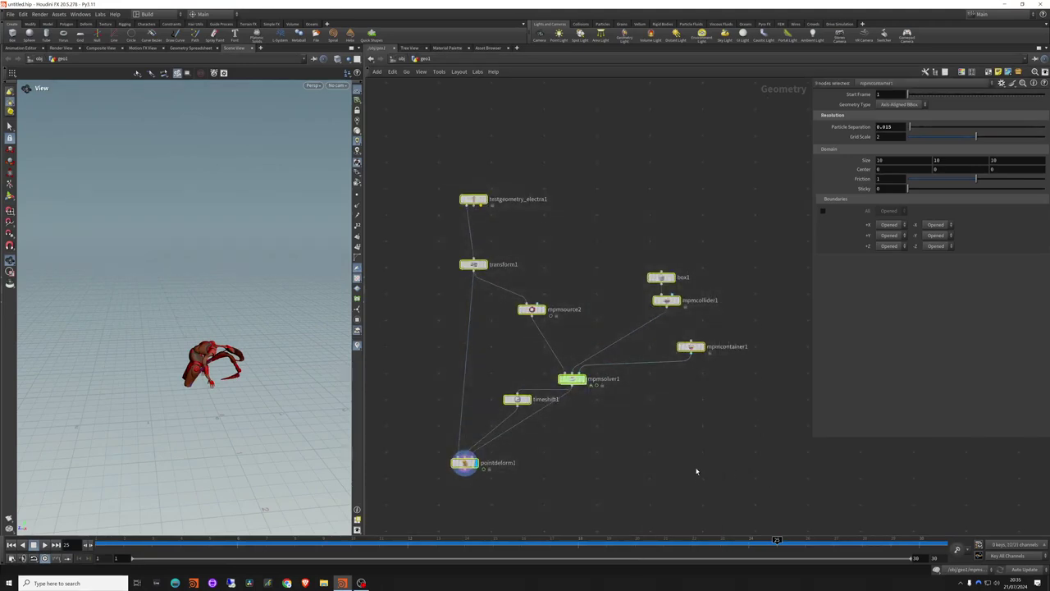